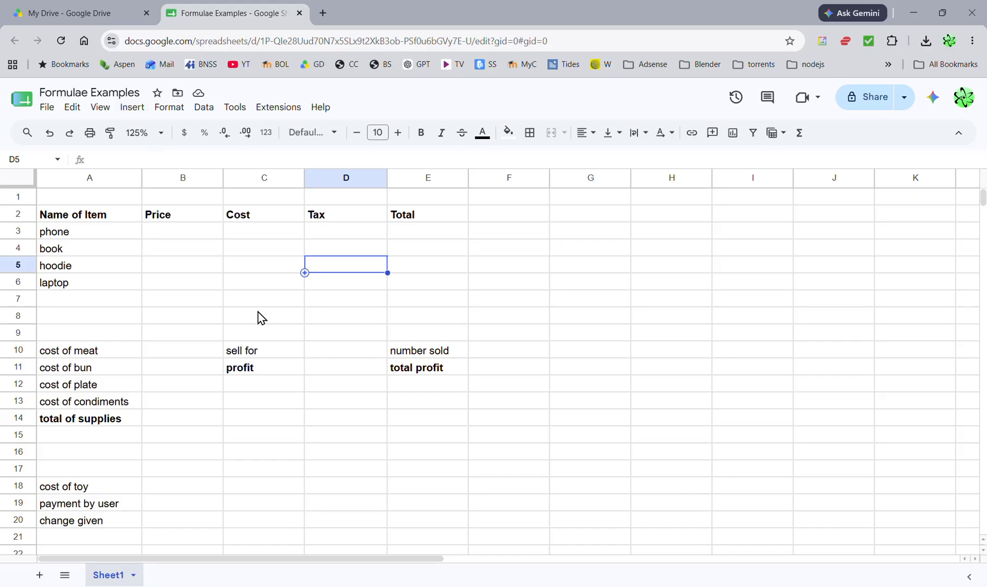
- Enter 43.50 as the cost of toy in B18 and 50 as the payment by user in B19
{"action": "scroll", "coordinate": [267, 288], "scroll_direction": "down", "scroll_amount": 3}
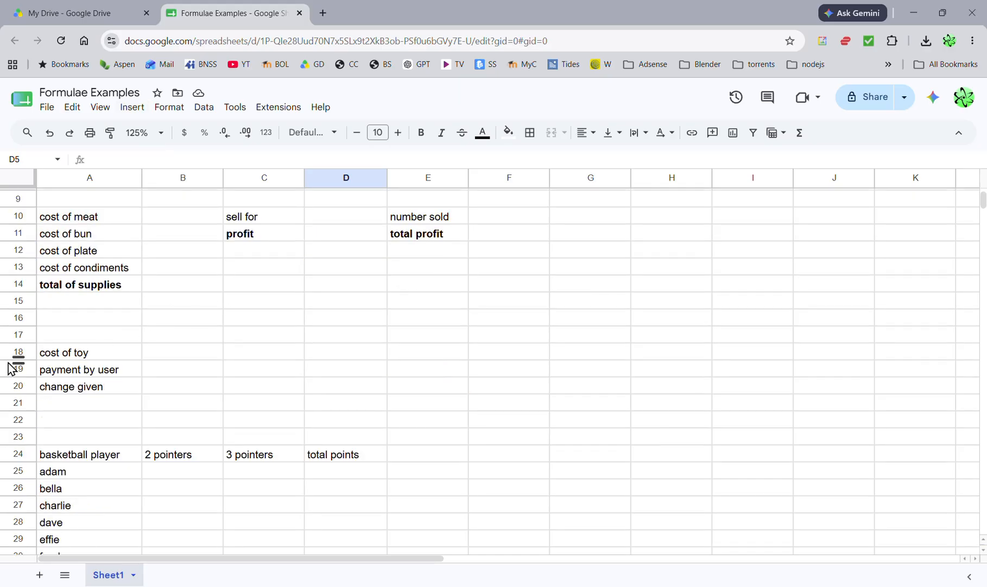
{"action": "left_click", "coordinate": [175, 357]}
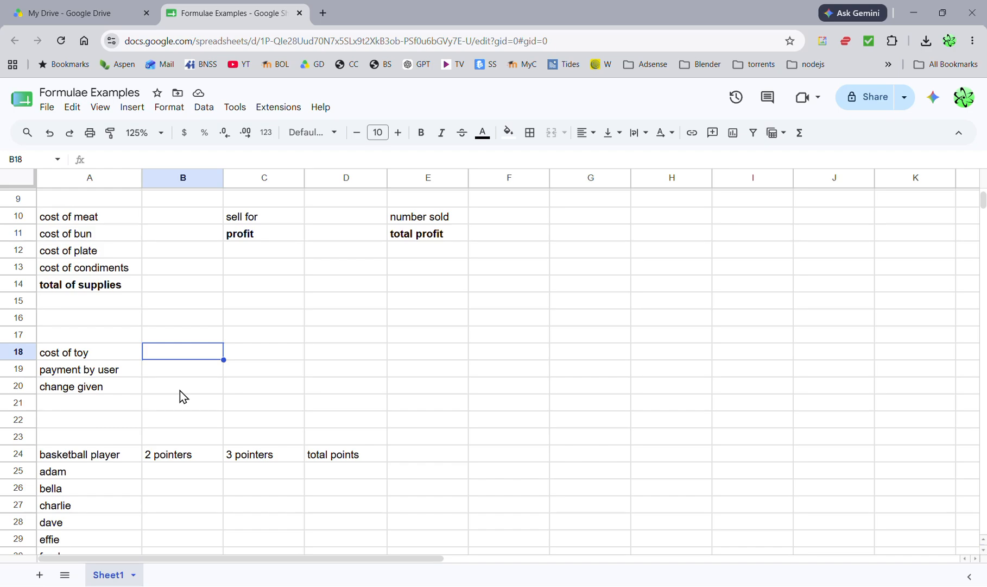
{"action": "type", "text": "43.50"}
{"action": "key", "text": "Return"}
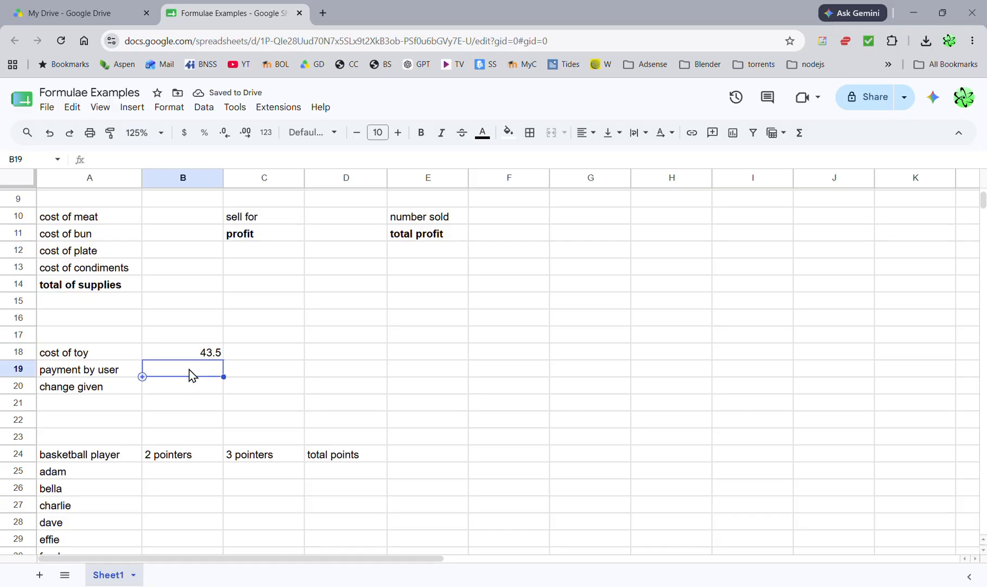
{"action": "type", "text": "50"}
{"action": "key", "text": "Return"}
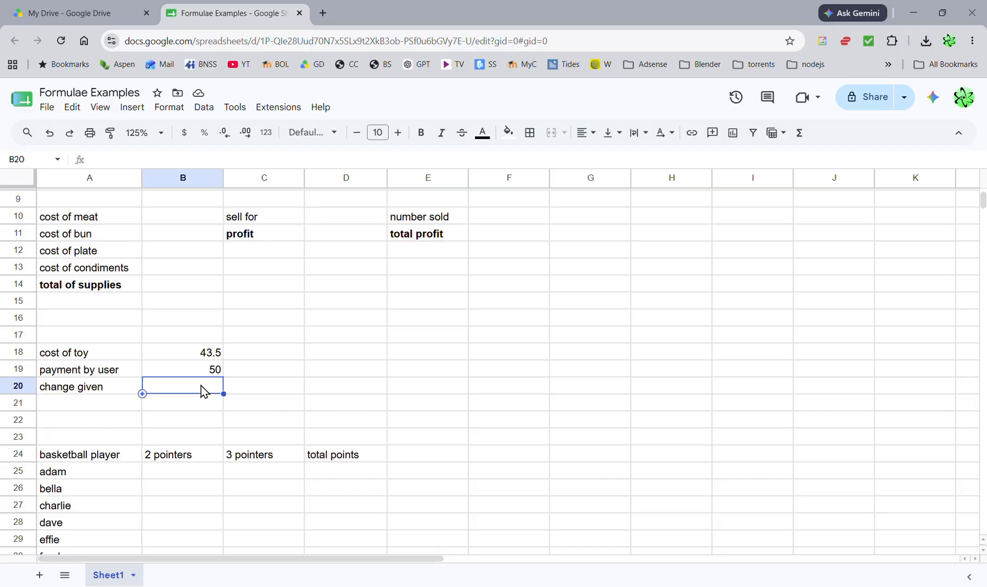
- Calculate the change given in B20 with the formula =b19-b18
{"action": "type", "text": "="}
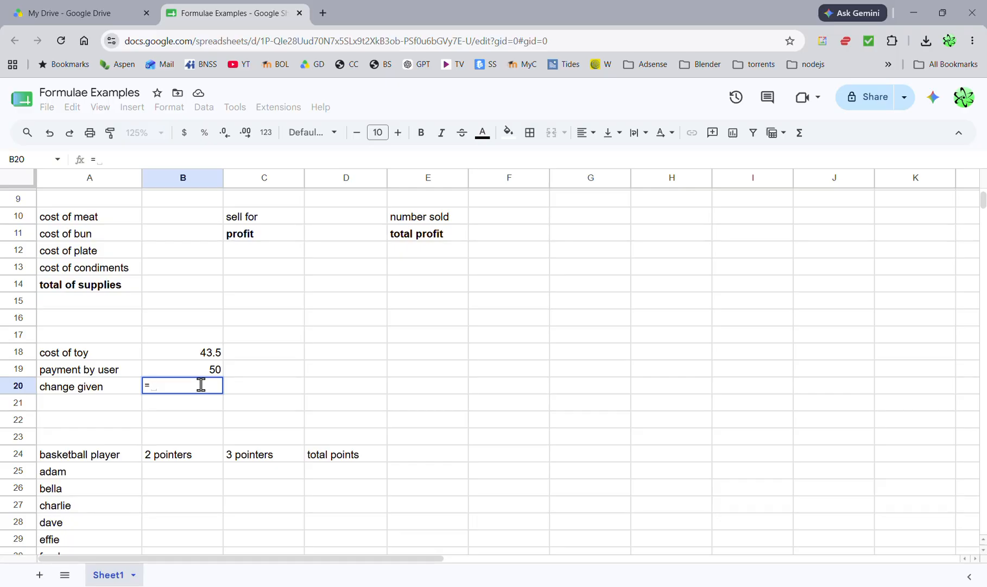
{"action": "type", "text": "b"}
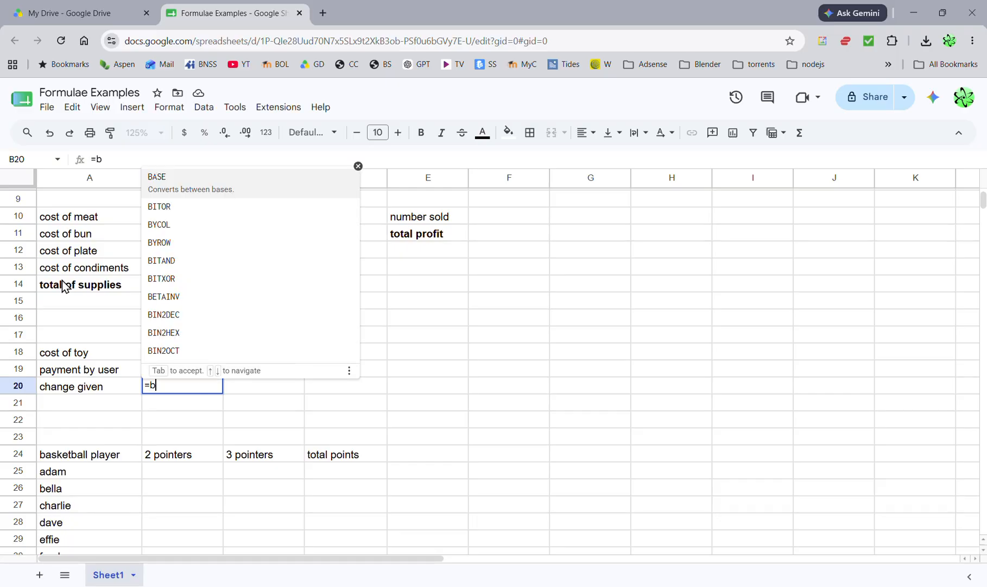
{"action": "type", "text": "19-"}
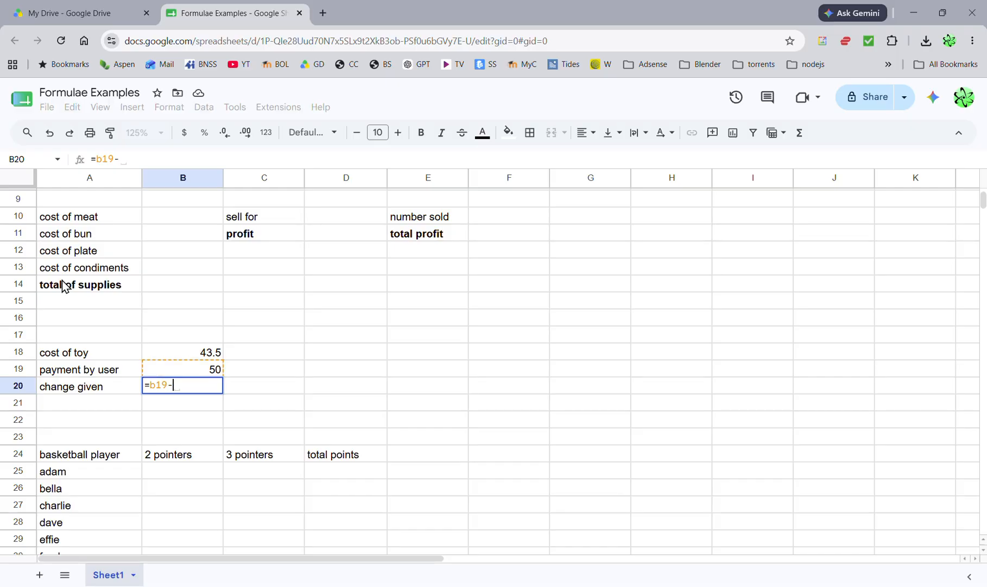
{"action": "type", "text": "b18"}
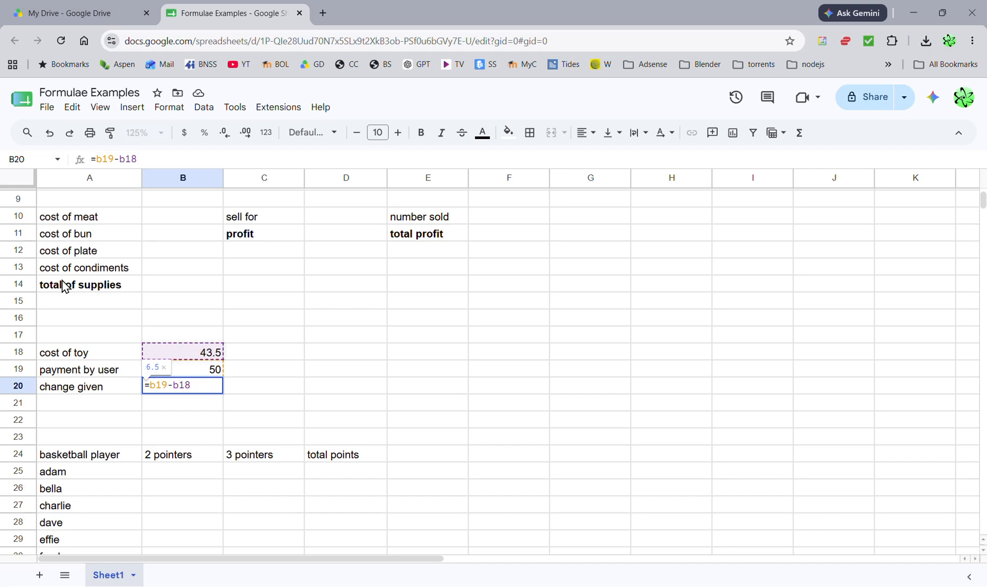
{"action": "key", "text": "Return"}
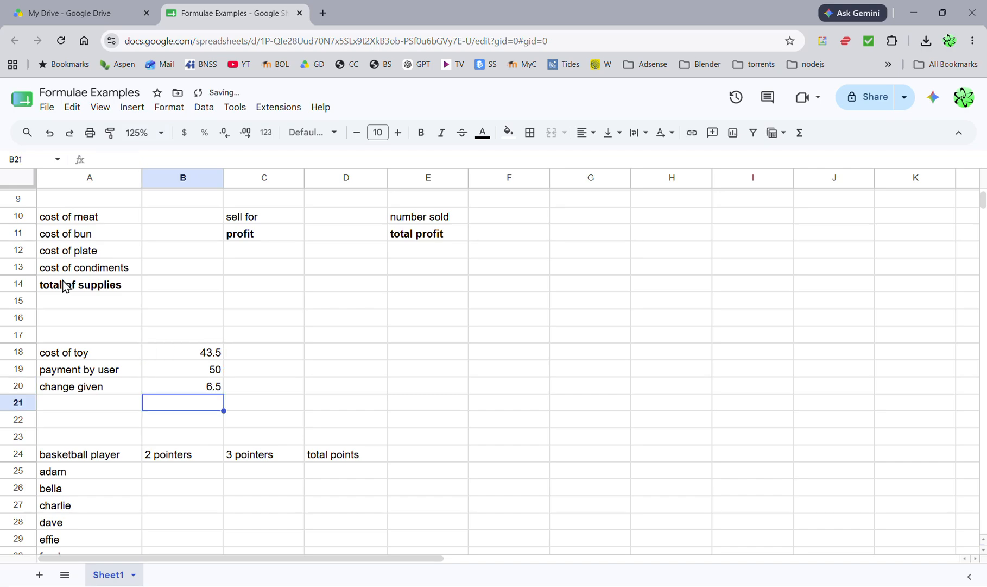
- Set the payment by user in B19 to 100
{"action": "left_click", "coordinate": [192, 372]}
{"action": "type", "text": "100"}
{"action": "left_click", "coordinate": [185, 353]}
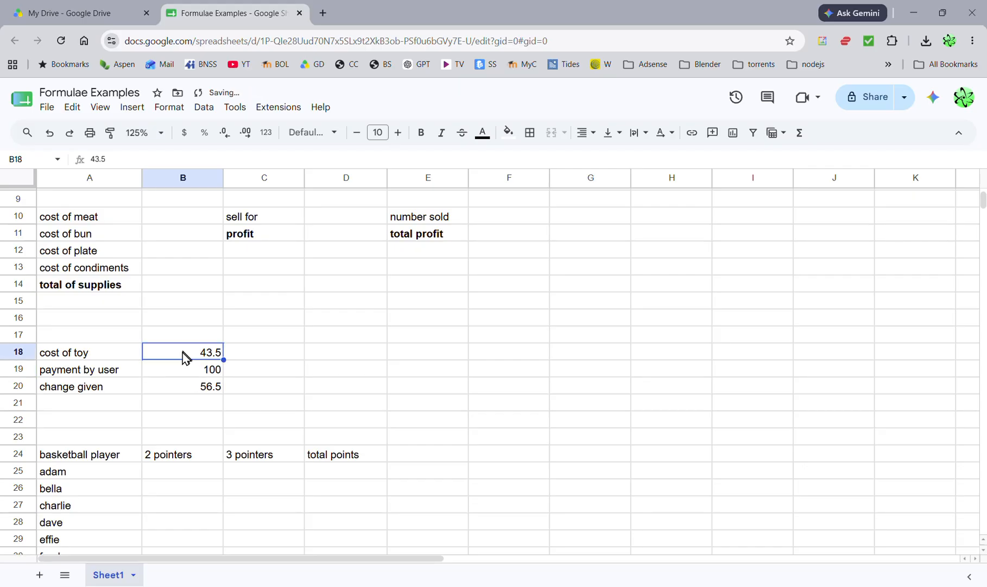
- Set the payment by user in B19 to 1000
{"action": "left_click", "coordinate": [185, 371]}
{"action": "type", "text": "1000"}
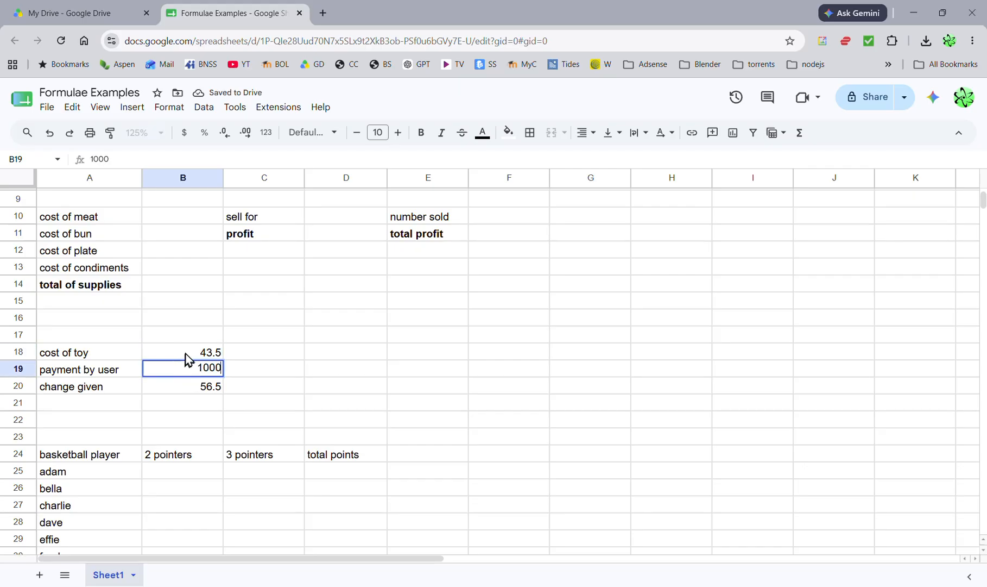
{"action": "left_click", "coordinate": [185, 353]}
- Inspect the formula behind the change given value in B20
{"action": "left_click", "coordinate": [189, 389]}
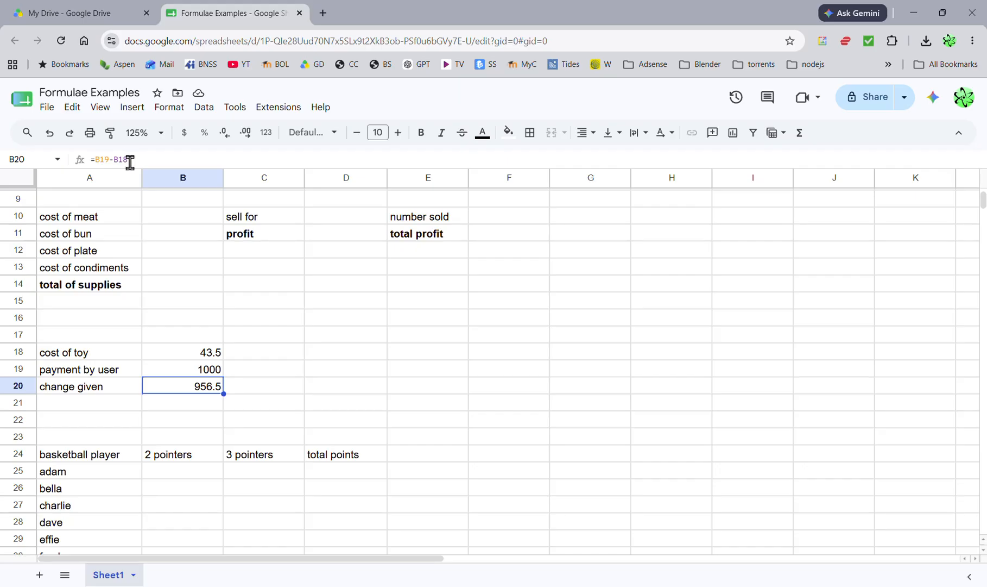
{"action": "left_click", "coordinate": [239, 387]}
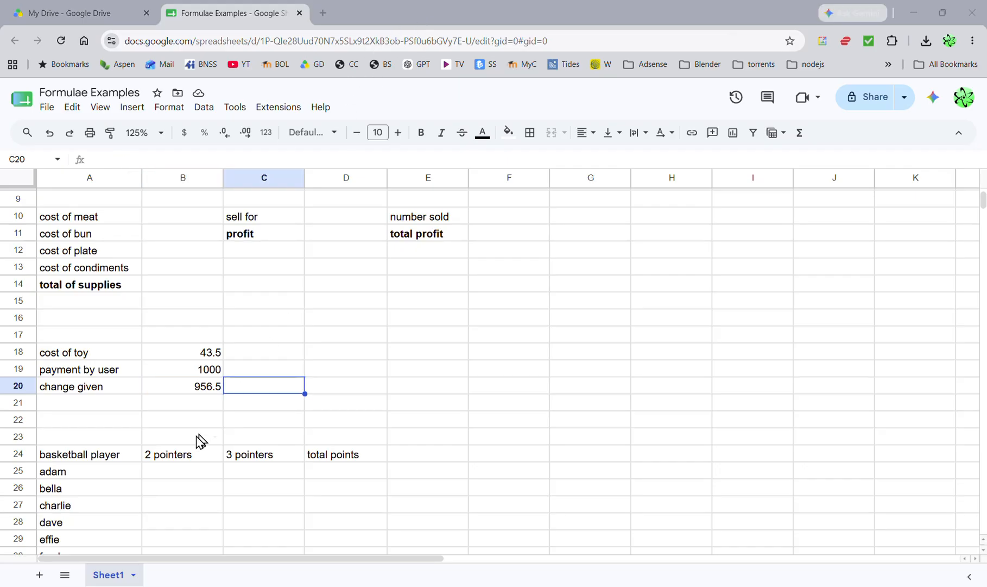
{"action": "left_click", "coordinate": [186, 390]}
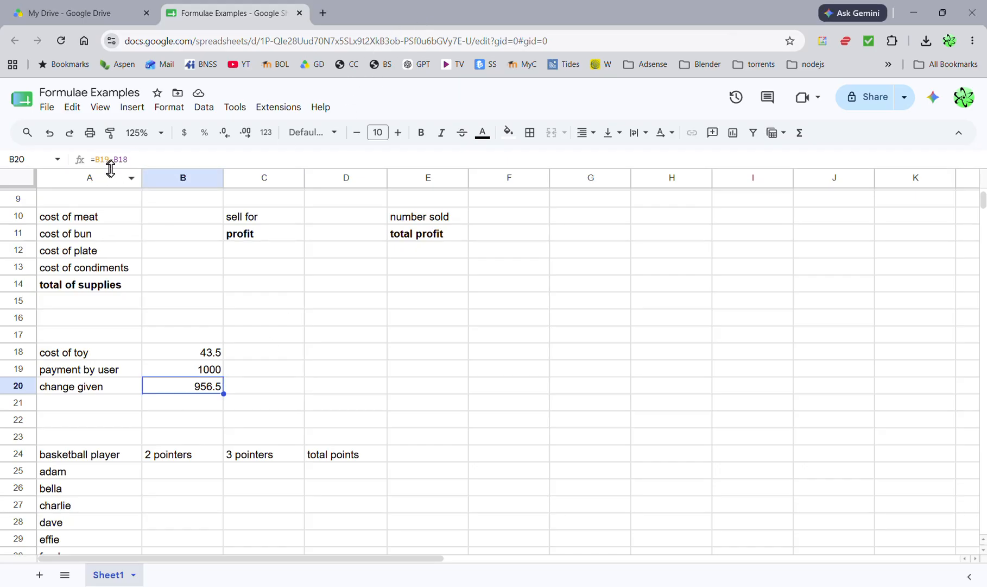
- Toggle the sheet's formula display on and off, and examine the cells referenced by the change given formula in B20
{"action": "left_click", "coordinate": [270, 389]}
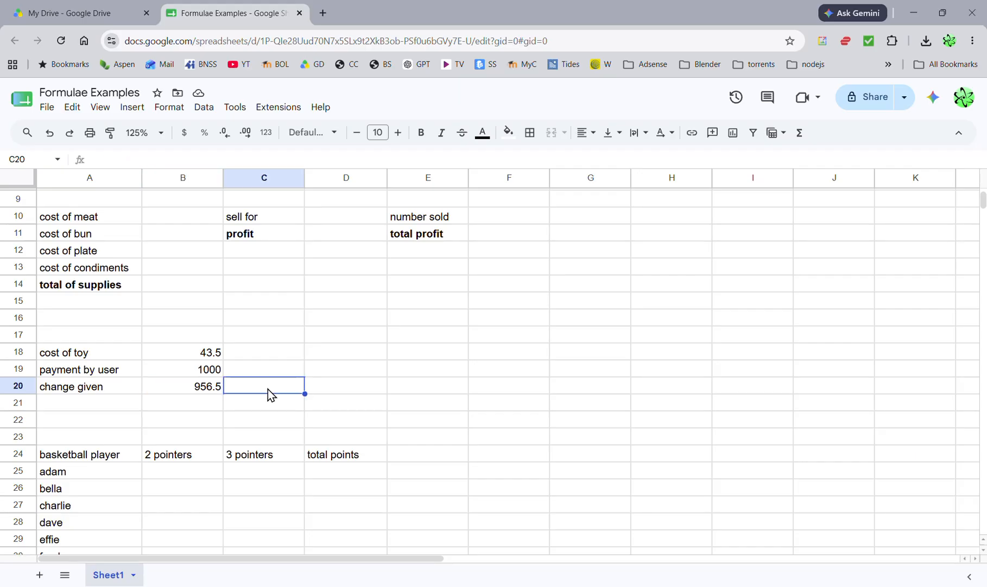
{"action": "type", "text": "~"}
{"action": "key", "text": "BackSpace"}
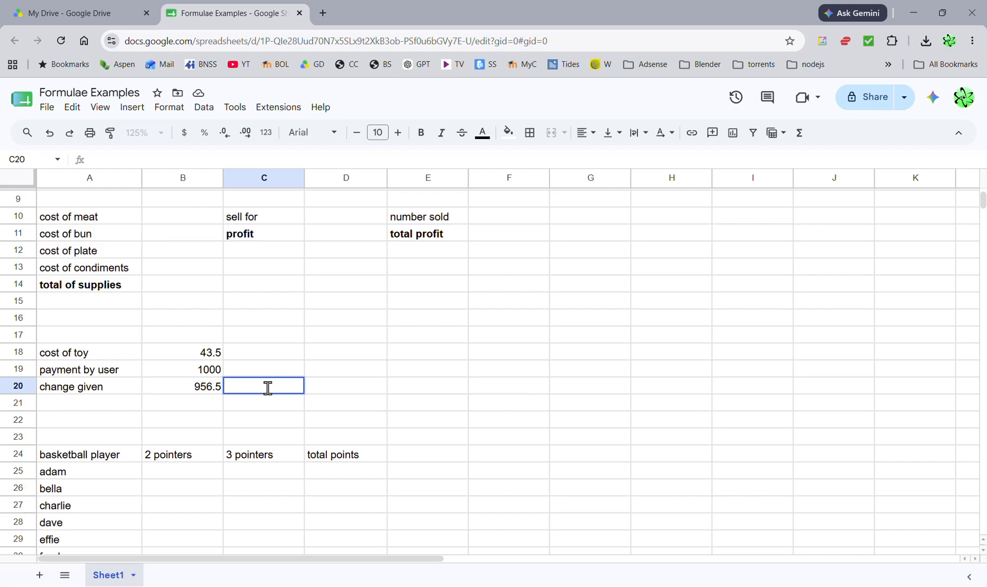
{"action": "key", "text": "ctrl+grave"}
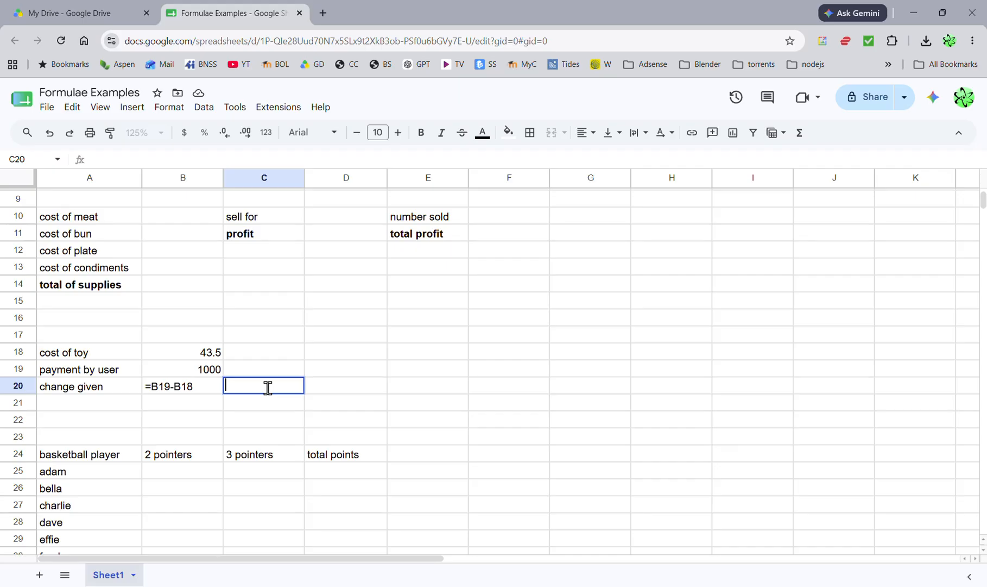
{"action": "key", "text": "ctrl+grave"}
{"action": "key", "text": "ctrl+grave"}
{"action": "key", "text": "ctrl+grave"}
{"action": "key", "text": "ctrl+grave"}
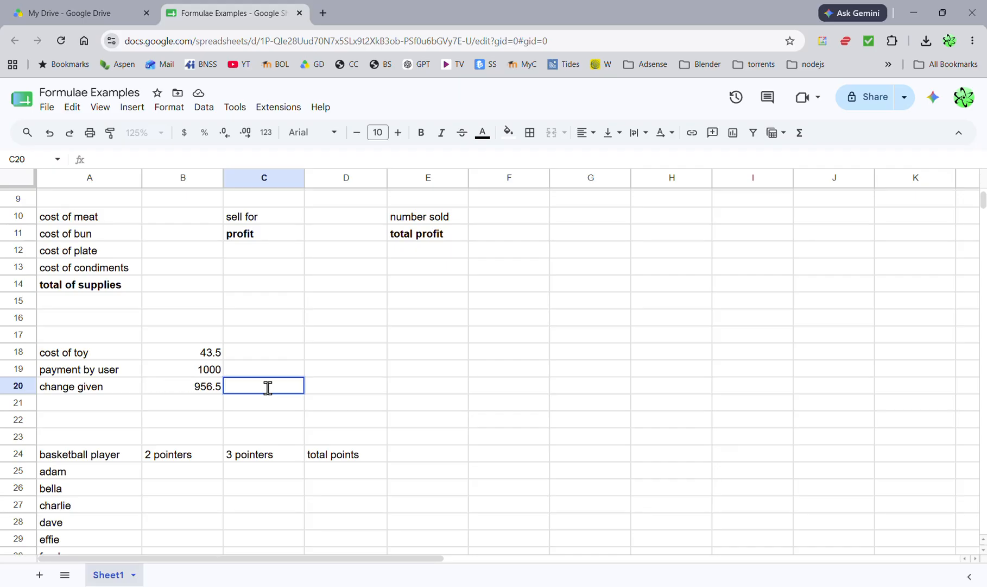
{"action": "key", "text": "ctrl+grave"}
{"action": "double_click", "coordinate": [200, 388]}
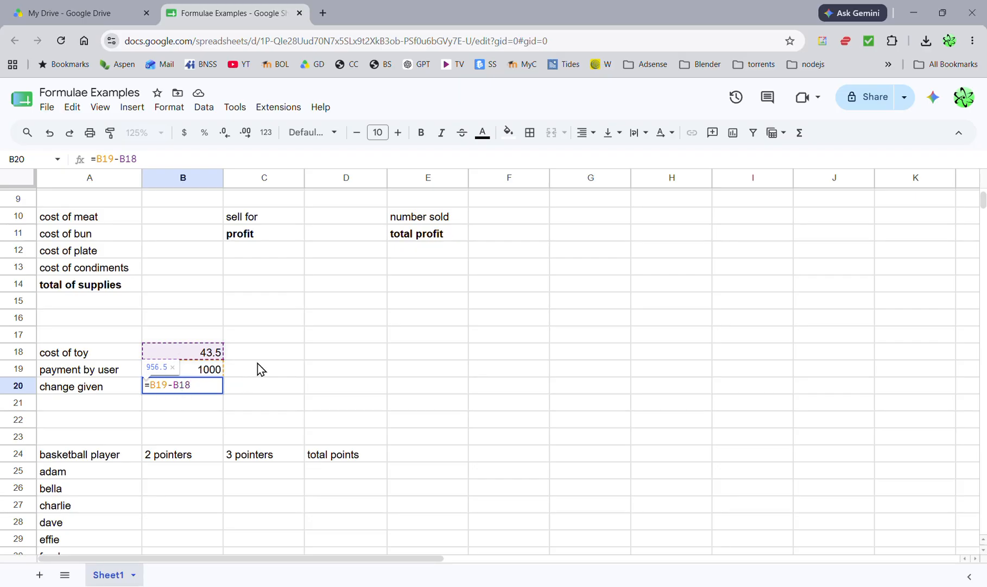
{"action": "key", "text": "ctrl+Return"}
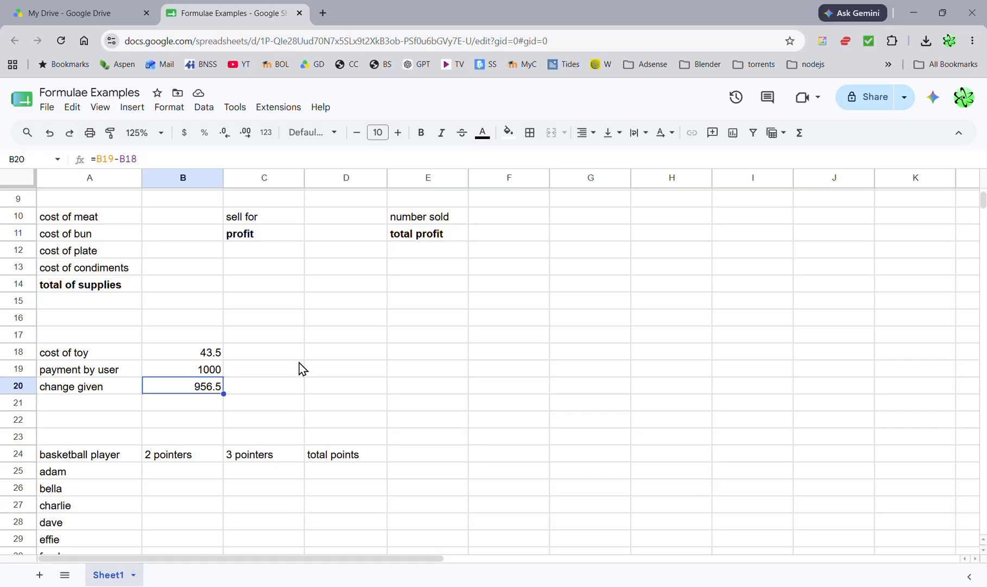
- Make the basketball table's header row A24:D24 bold
{"action": "scroll", "coordinate": [299, 365], "scroll_direction": "down", "scroll_amount": 3}
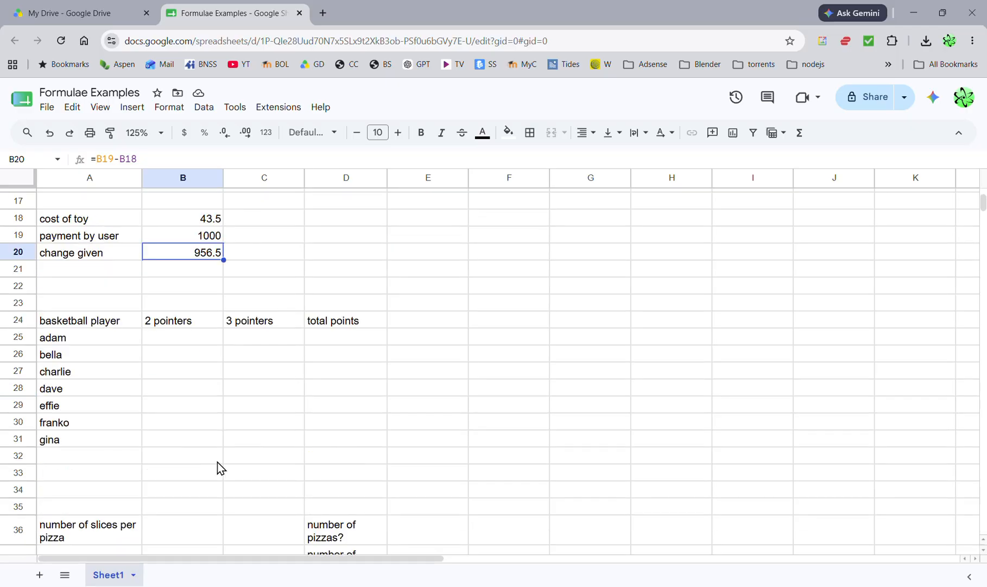
{"action": "left_click_drag", "start_coordinate": [108, 327], "coordinate": [321, 327]}
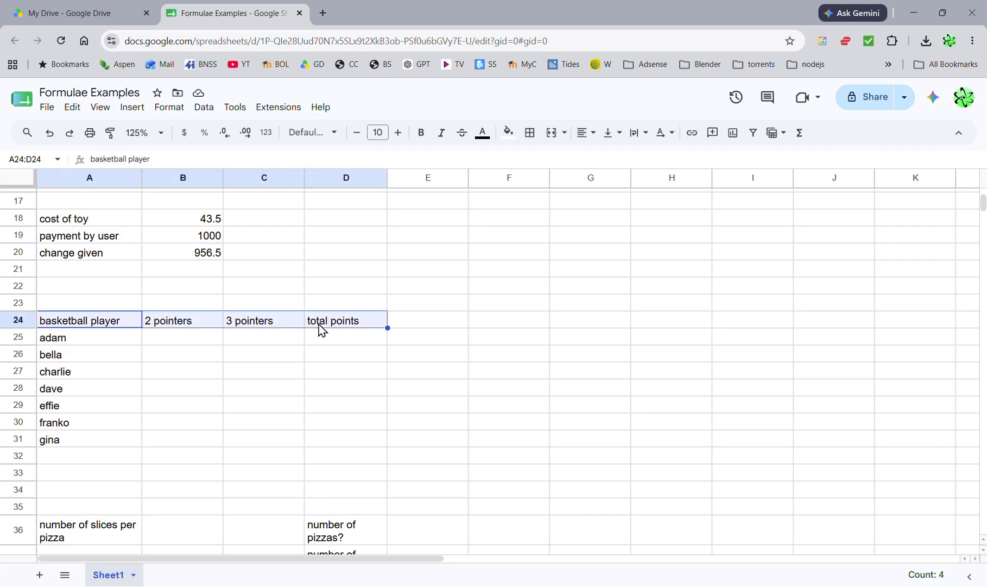
{"action": "left_click", "coordinate": [422, 135]}
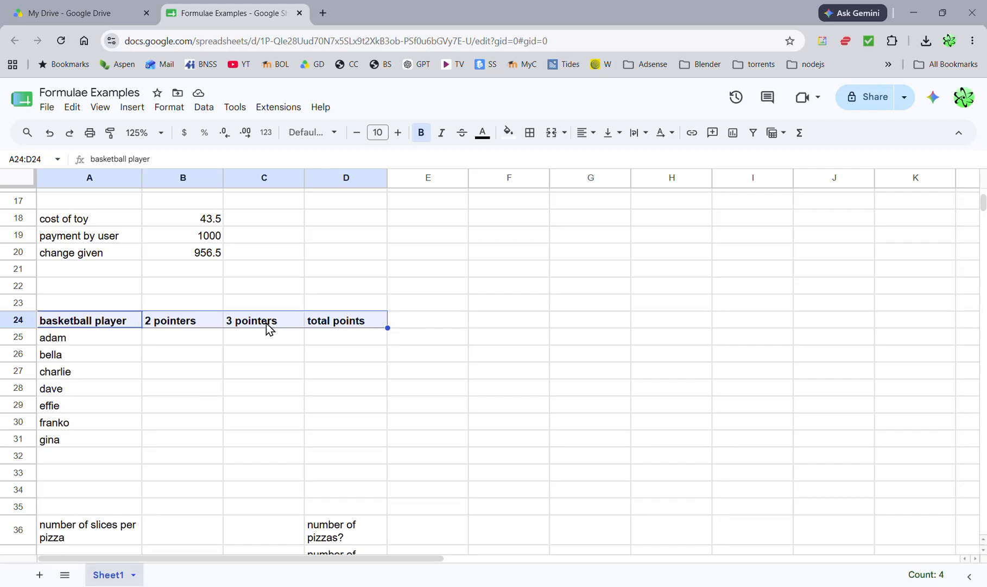
- Enter 12 two-pointers in B25 and 4 three-pointers in C25 for the first basketball player
{"action": "left_click", "coordinate": [177, 343]}
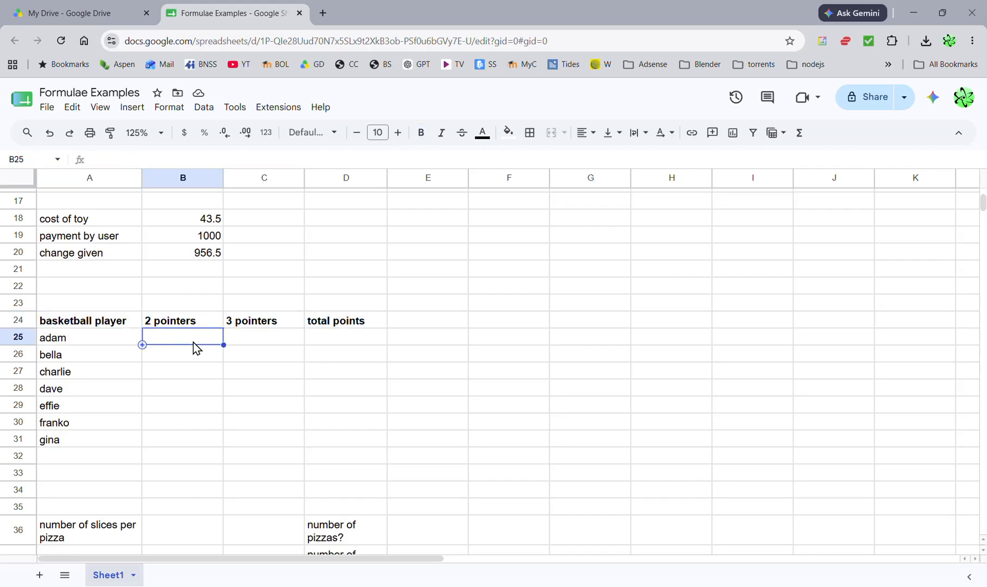
{"action": "type", "text": "12"}
{"action": "key", "text": "Tab"}
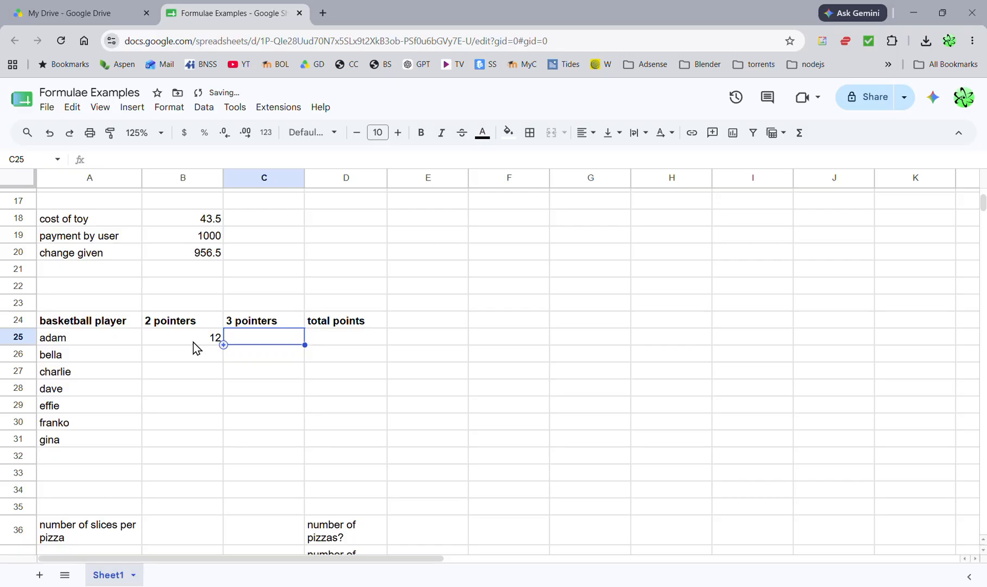
{"action": "type", "text": "4"}
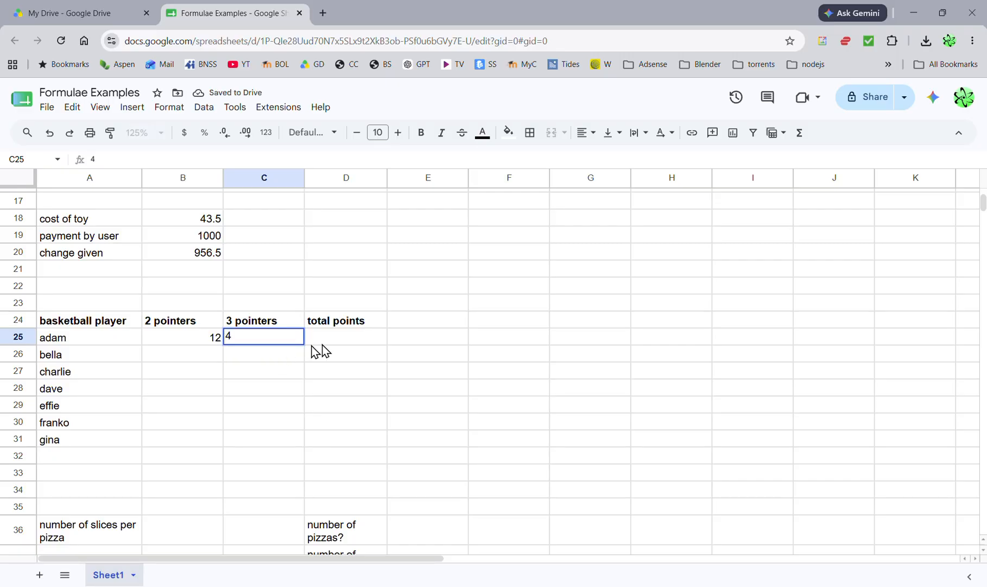
{"action": "key", "text": "Tab"}
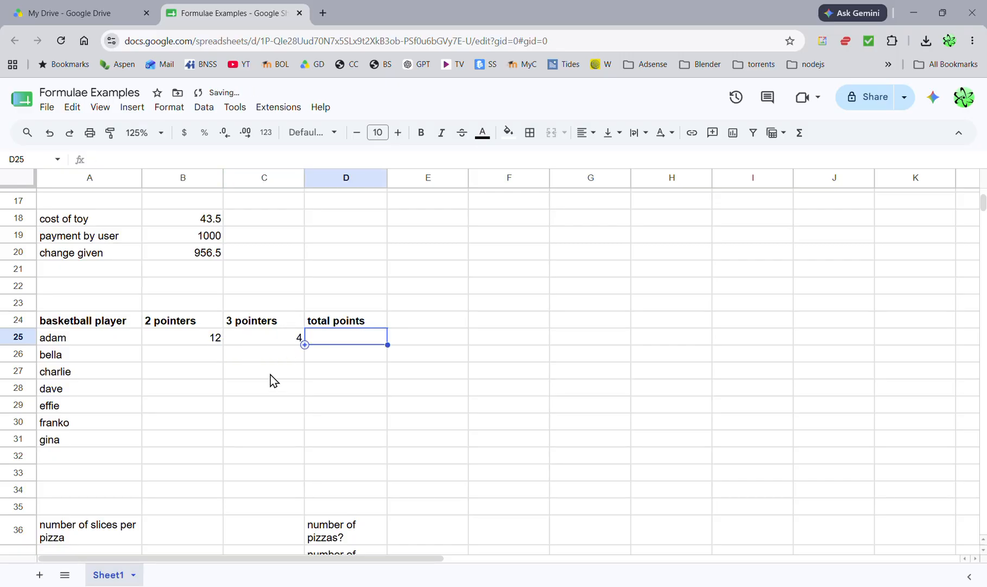
{"action": "left_click", "coordinate": [182, 339]}
{"action": "left_click", "coordinate": [249, 341]}
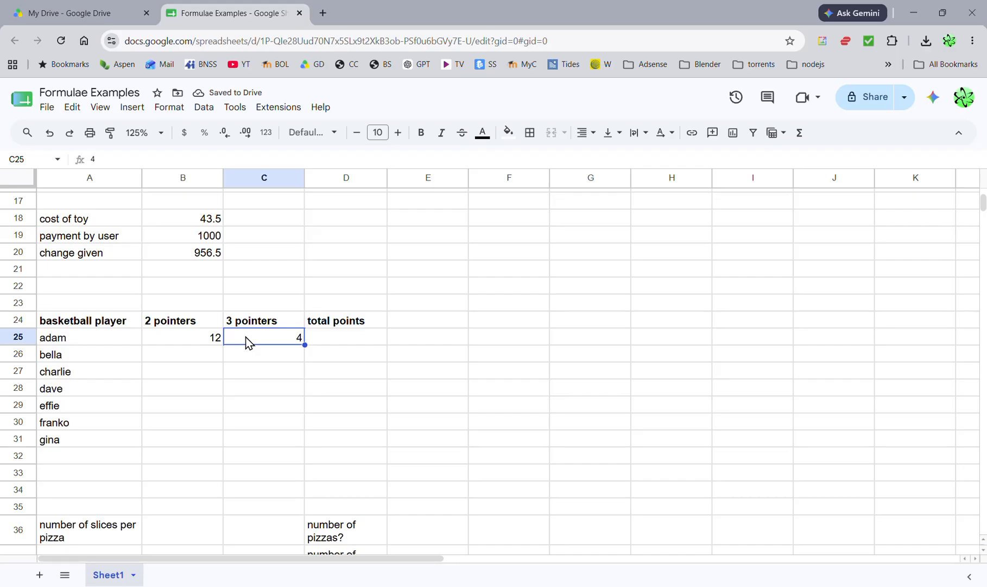
{"action": "left_click", "coordinate": [191, 338]}
{"action": "left_click", "coordinate": [247, 342]}
{"action": "left_click", "coordinate": [200, 339]}
{"action": "left_click", "coordinate": [257, 339]}
- Enter the formula =B25*2 in D25 as the first basketball player's total points
{"action": "left_click", "coordinate": [334, 348]}
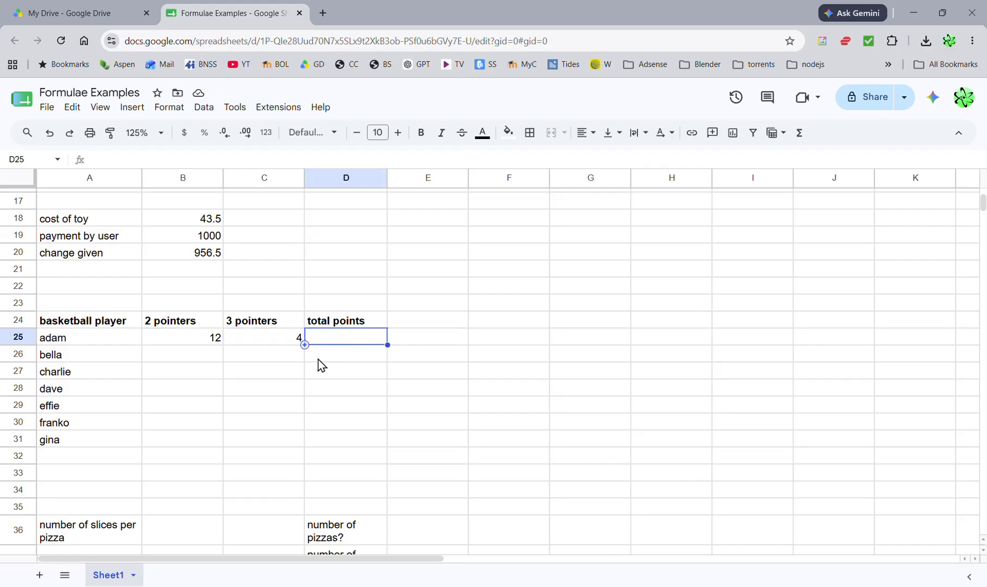
{"action": "type", "text": "="}
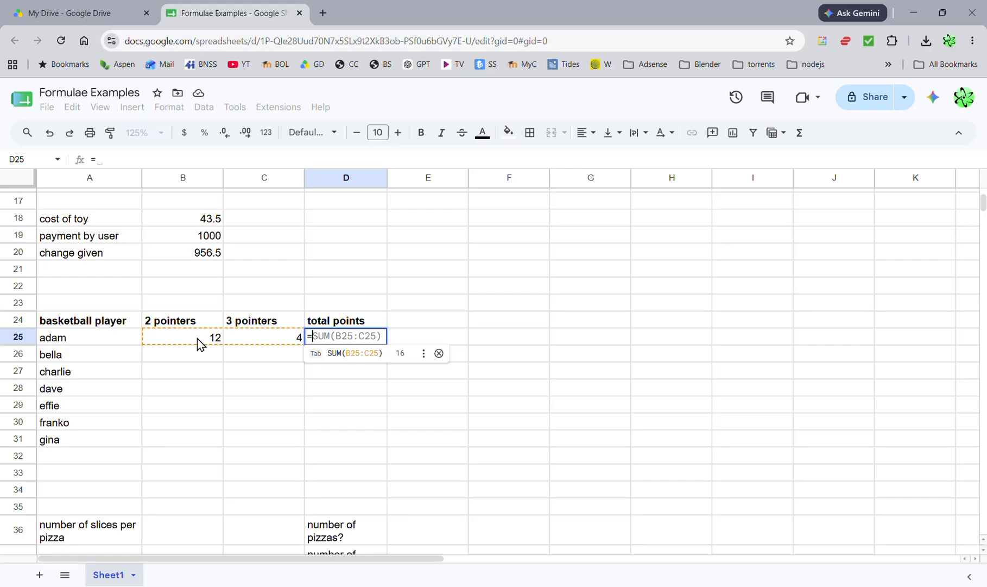
{"action": "type", "text": "b25"}
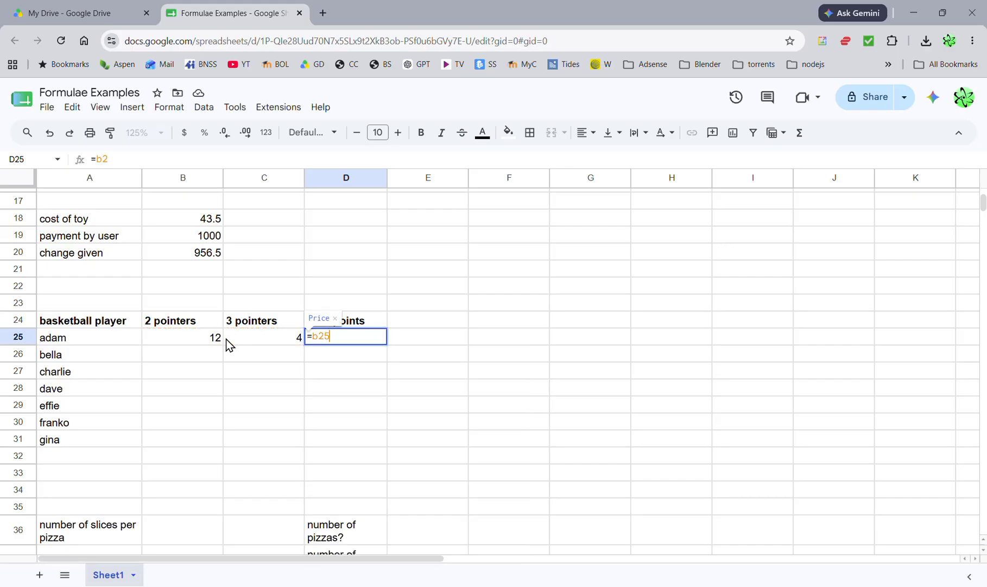
{"action": "key", "text": "BackSpace"}
{"action": "key", "text": "BackSpace"}
{"action": "key", "text": "BackSpace"}
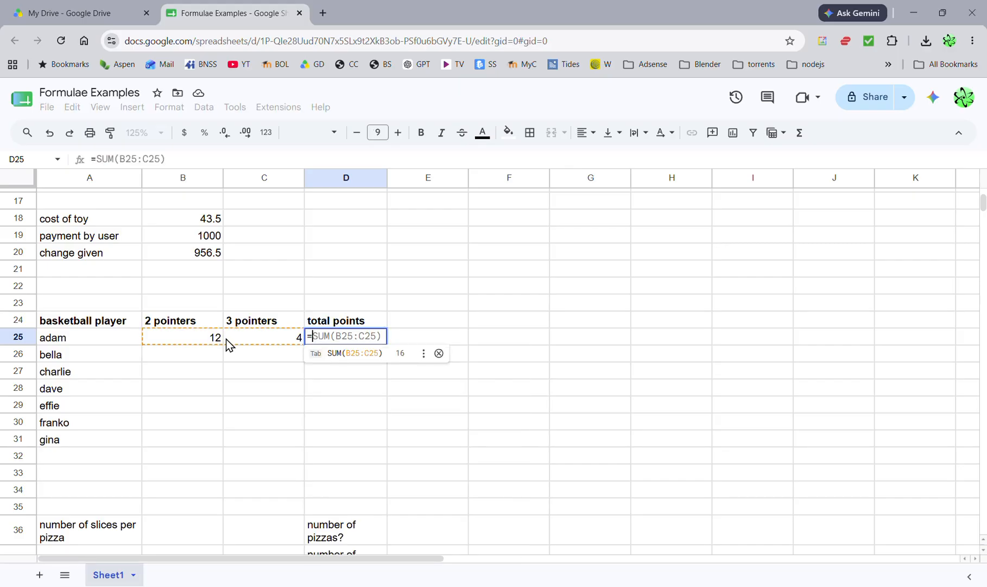
{"action": "left_click", "coordinate": [178, 340]}
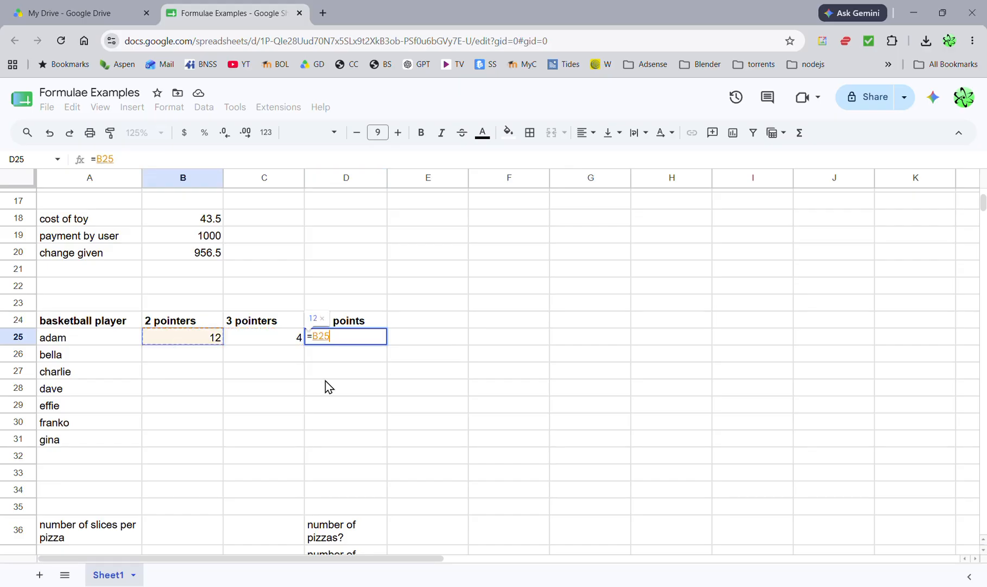
{"action": "type", "text": "*"}
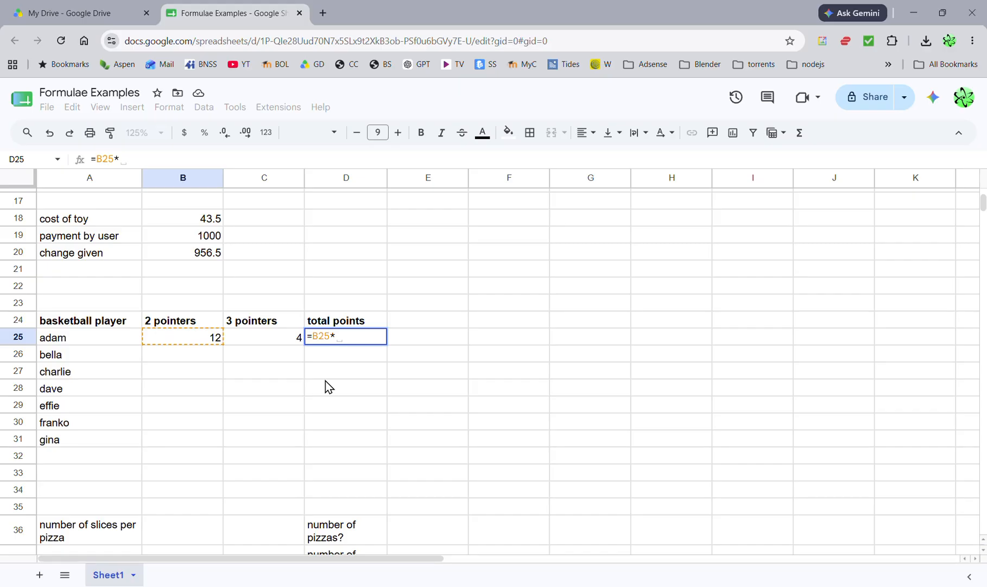
{"action": "type", "text": "2"}
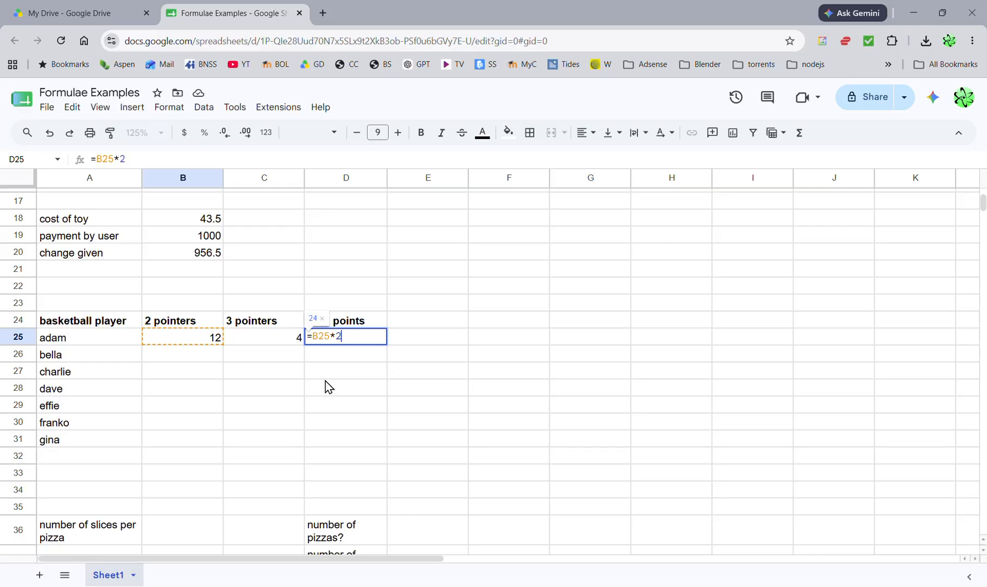
{"action": "key", "text": "Return"}
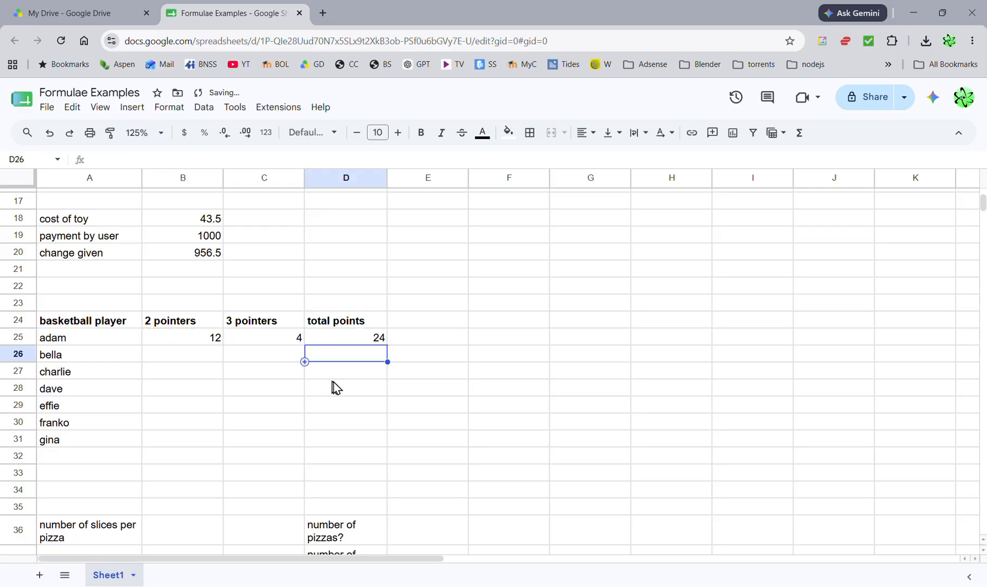
- Enter 5 in B26 and 20 in B27 as the next two players' 2 pointers
{"action": "left_click", "coordinate": [204, 353]}
{"action": "type", "text": "5"}
{"action": "key", "text": "Return"}
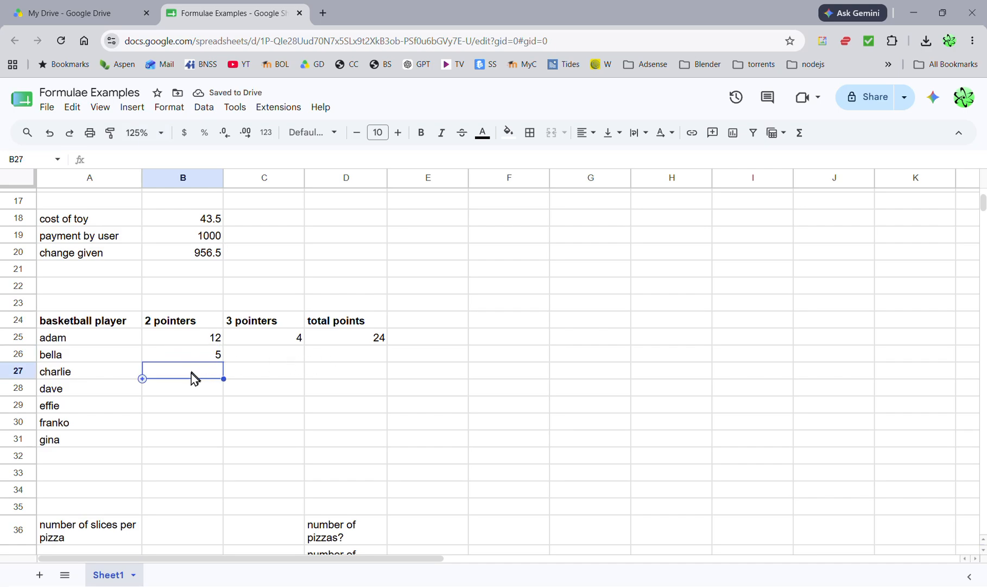
{"action": "type", "text": "20"}
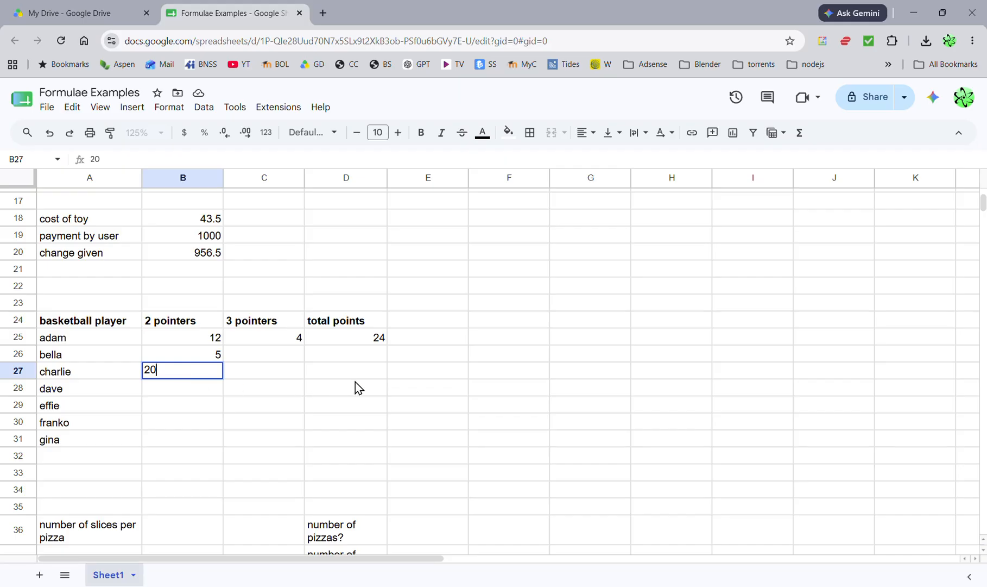
- Extend the total points formula in D25 to =B25*2 + C25*3
{"action": "left_click", "coordinate": [345, 341]}
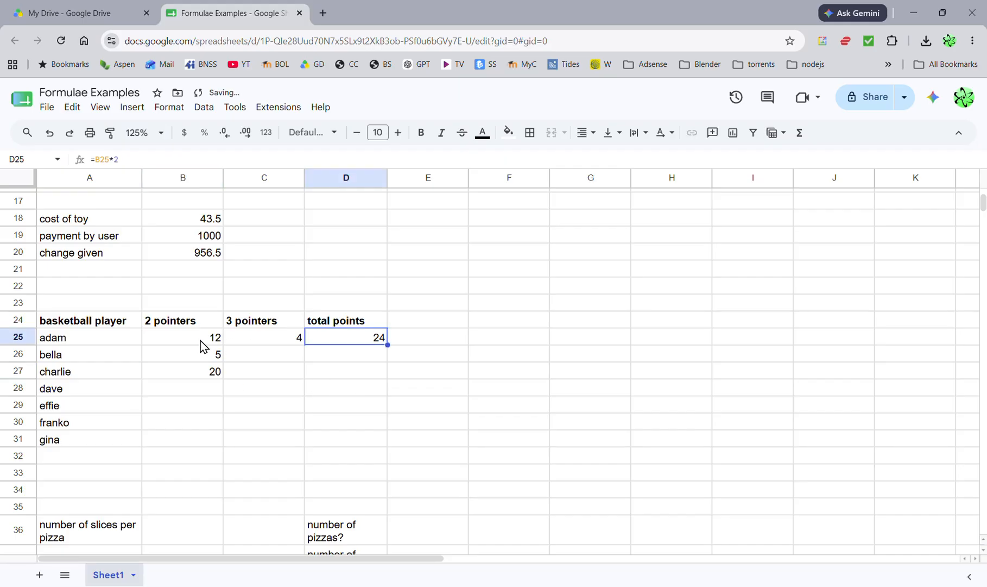
{"action": "left_click", "coordinate": [200, 340]}
{"action": "left_click", "coordinate": [328, 337]}
{"action": "double_click", "coordinate": [328, 338]}
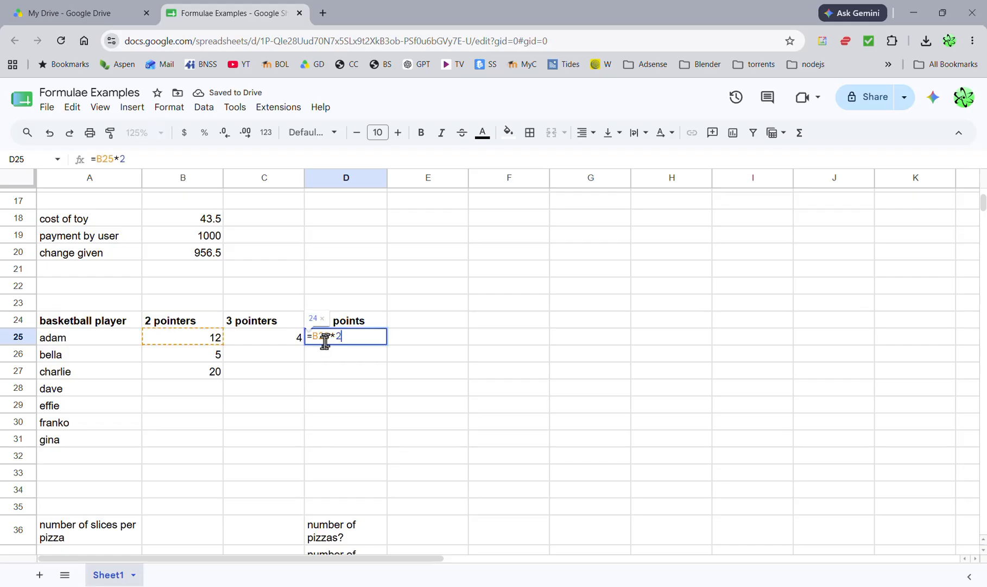
{"action": "type", "text": "+"}
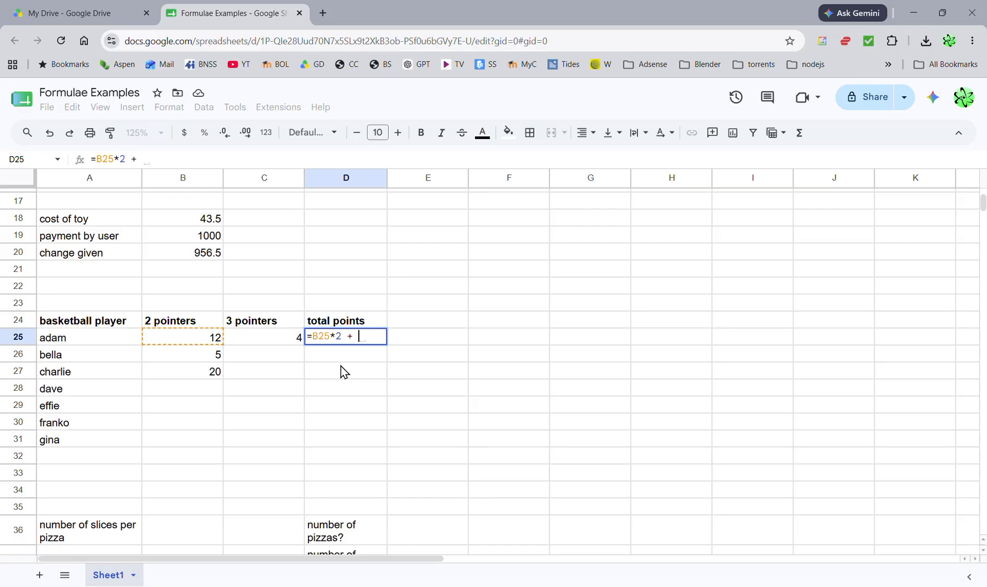
{"action": "type", "text": " c25"}
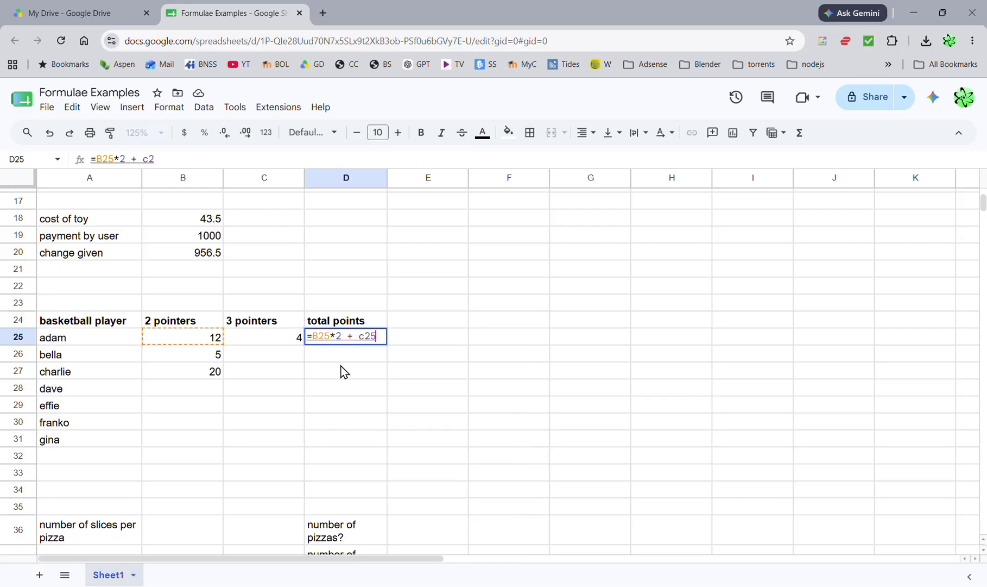
{"action": "type", "text": "*3"}
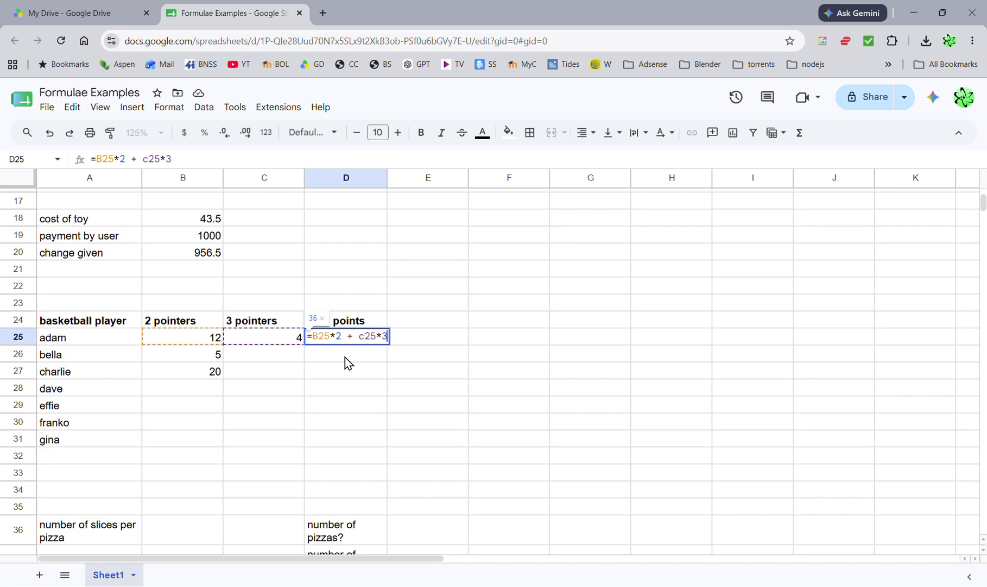
{"action": "key", "text": "Return"}
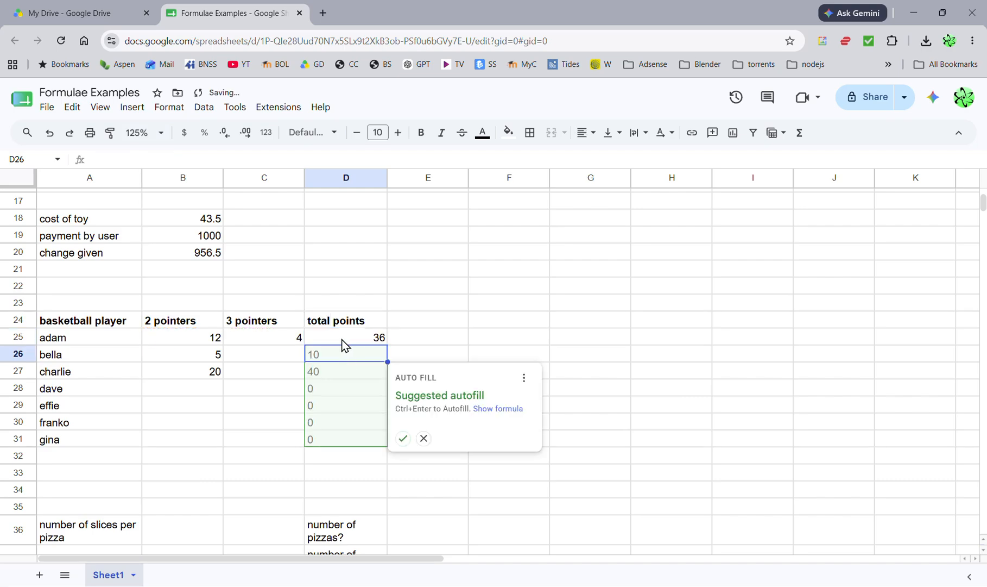
- Fill the remaining players' 3 pointers in C26:C31 with 2, 6, 3, 7, 13 and 3
{"action": "left_click", "coordinate": [257, 355]}
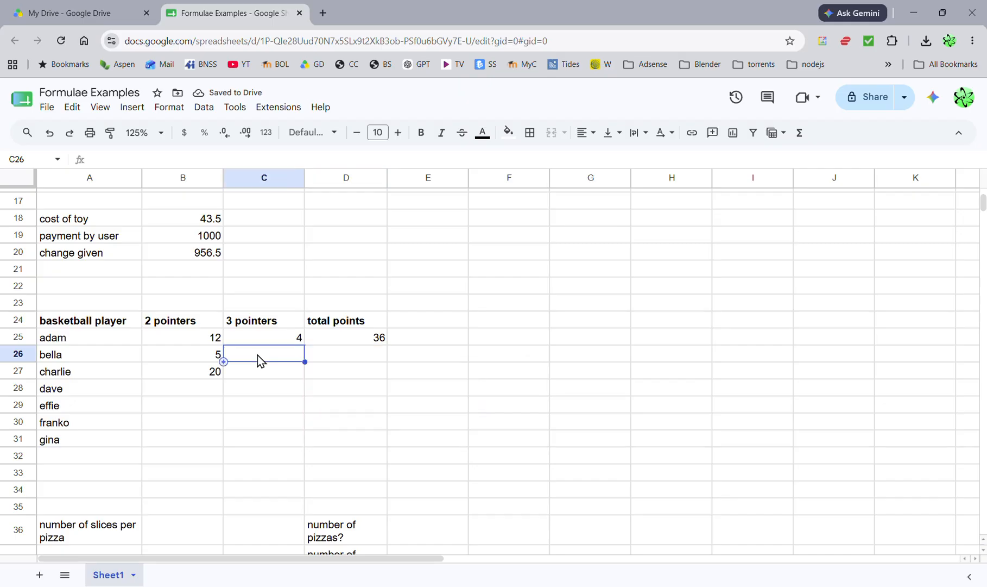
{"action": "left_click", "coordinate": [208, 392]}
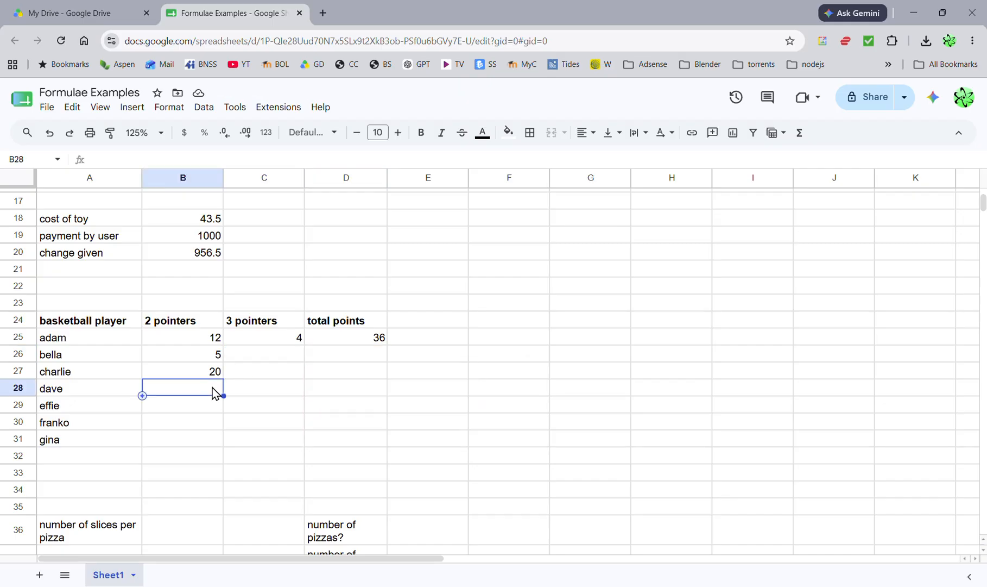
{"action": "left_click", "coordinate": [267, 358]}
{"action": "type", "text": "2"}
{"action": "key", "text": "Return"}
{"action": "type", "text": "6"}
{"action": "key", "text": "Return"}
{"action": "type", "text": "3"}
{"action": "key", "text": "Return"}
{"action": "type", "text": "7"}
{"action": "key", "text": "Return"}
{"action": "type", "text": "13"}
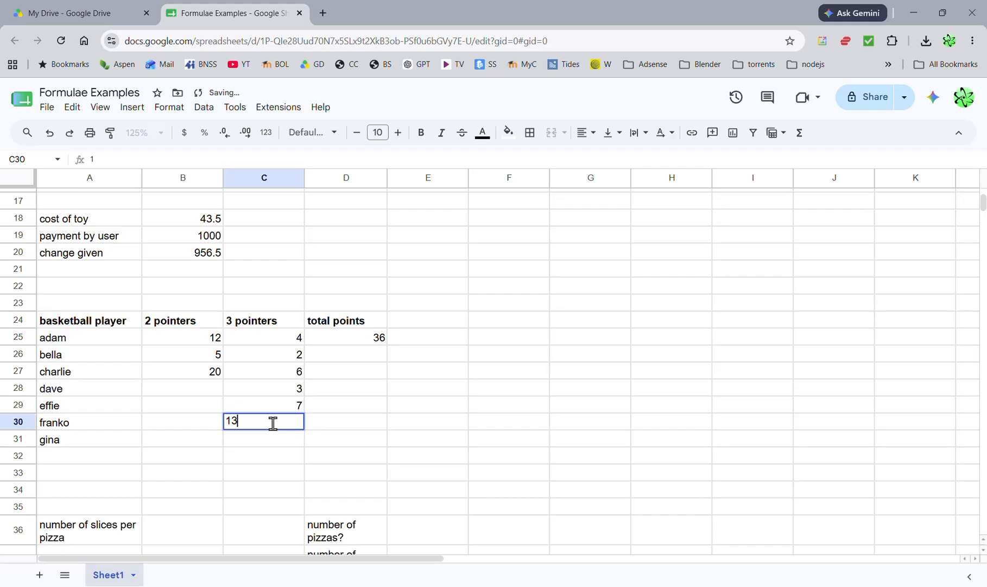
{"action": "key", "text": "Return"}
{"action": "type", "text": "3"}
- Fill the remaining players' 2 pointers in B28:B31 with 26, 16, 8 and 1
{"action": "left_click", "coordinate": [191, 388]}
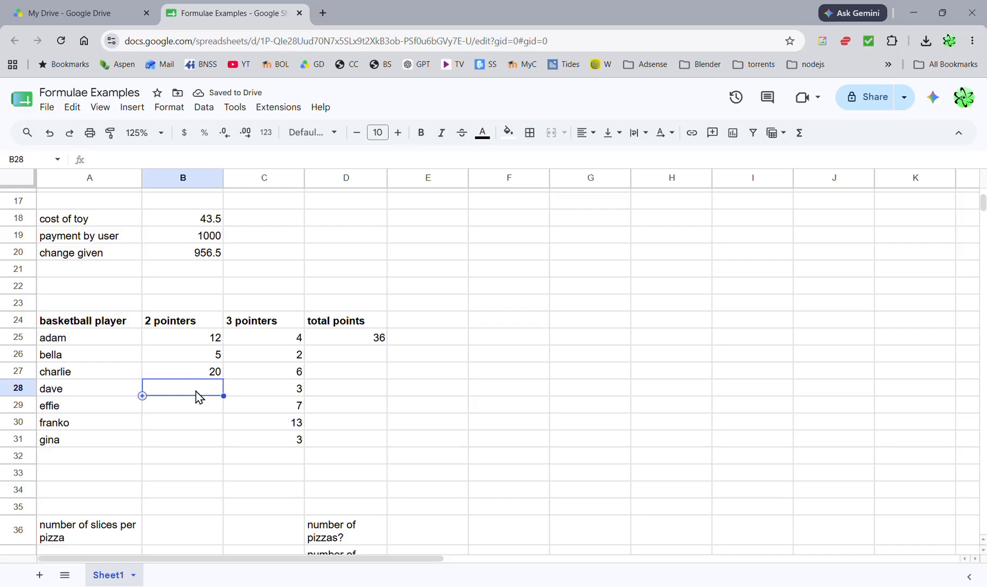
{"action": "type", "text": "26"}
{"action": "left_click", "coordinate": [199, 408]}
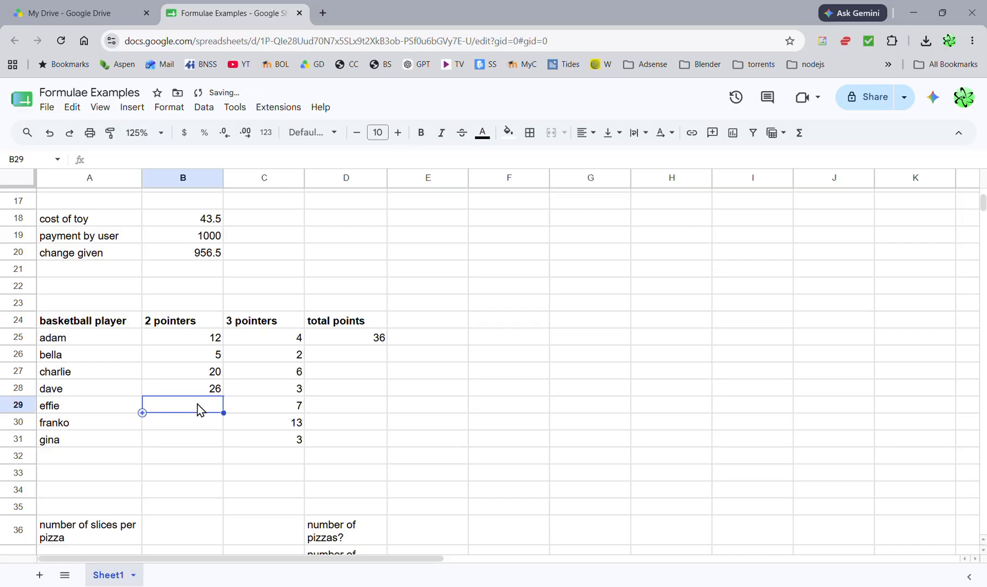
{"action": "type", "text": "16"}
{"action": "left_click", "coordinate": [201, 425]}
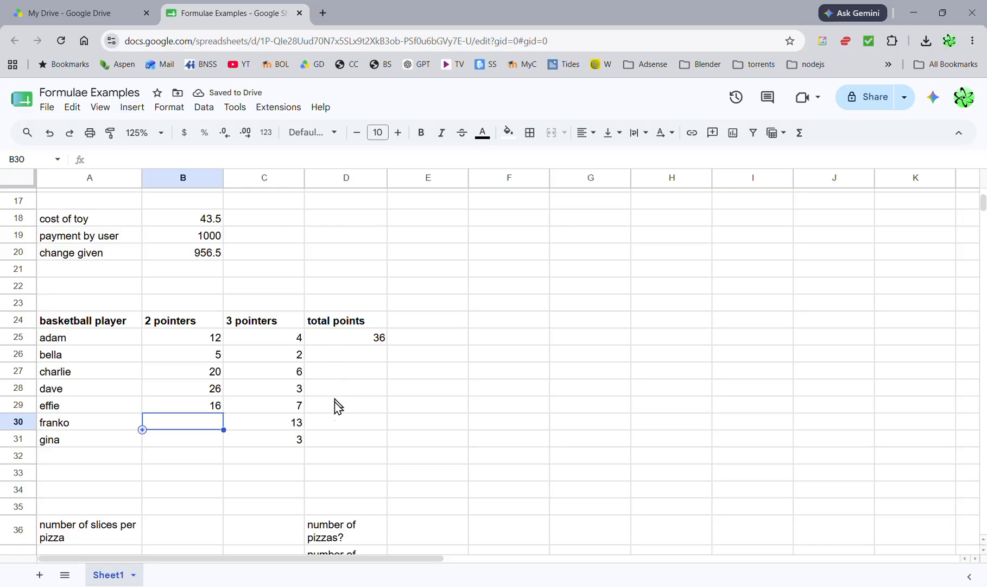
{"action": "type", "text": "8"}
{"action": "left_click", "coordinate": [199, 437]}
{"action": "type", "text": "1"}
- Examine the total points formula in D25 and the 2-pointer and 3-pointer cells in rows 26 and 27
{"action": "left_click", "coordinate": [342, 344]}
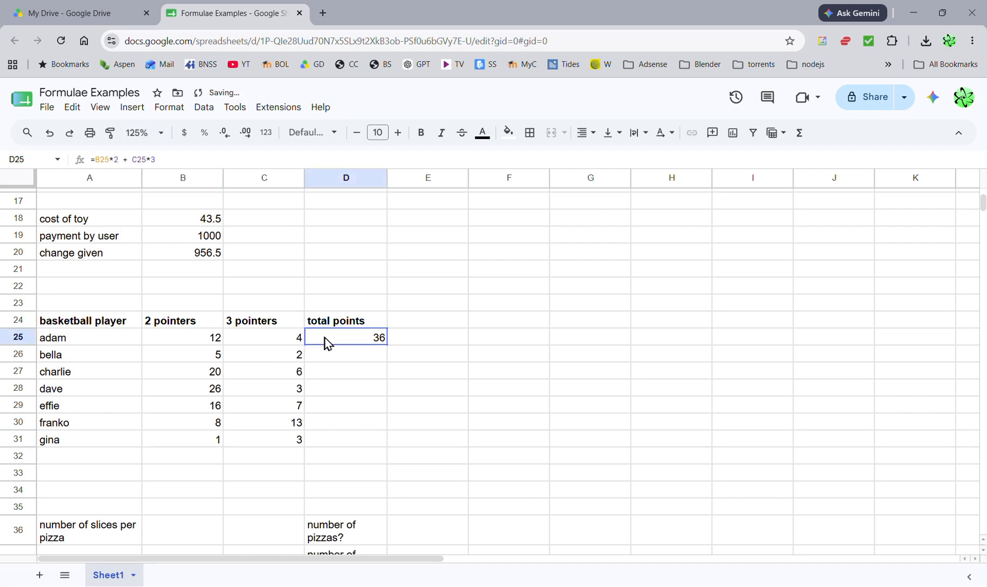
{"action": "double_click", "coordinate": [343, 337]}
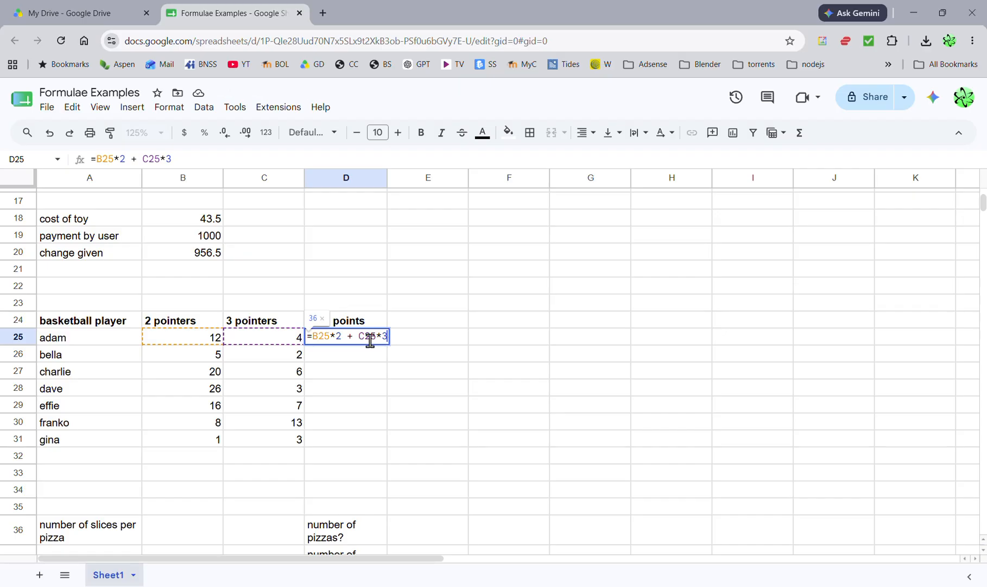
{"action": "key", "text": "Escape"}
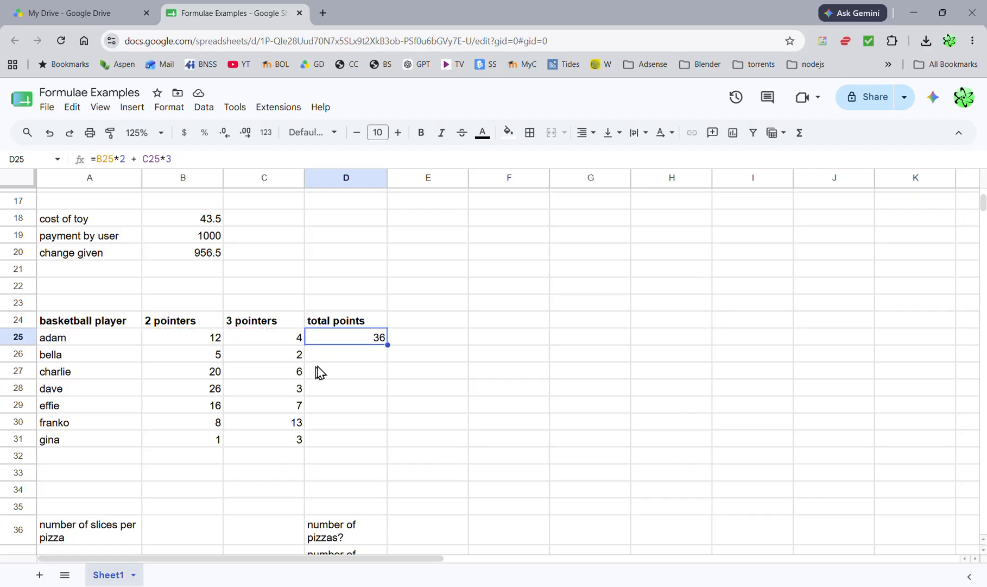
{"action": "left_click", "coordinate": [335, 359]}
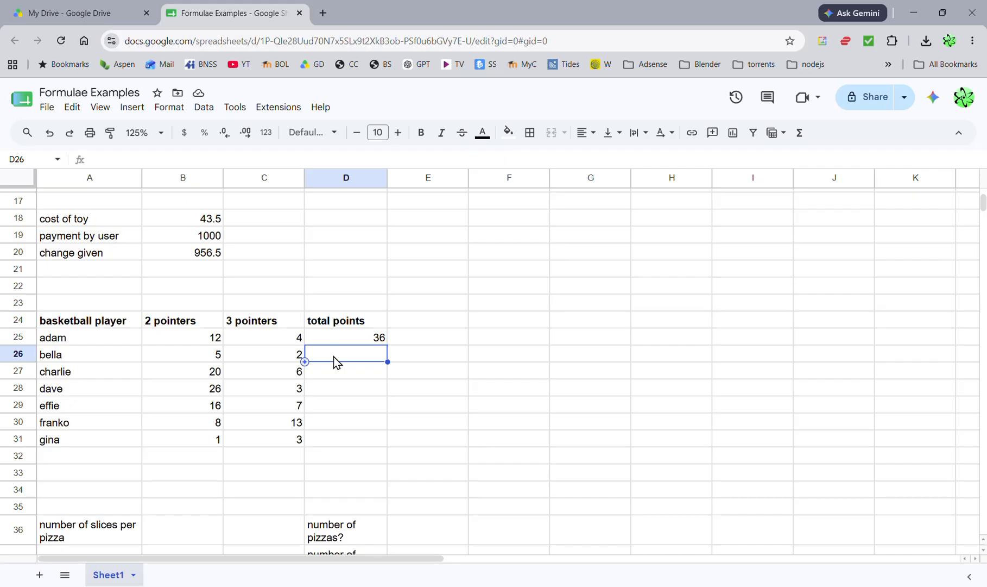
{"action": "left_click", "coordinate": [187, 358]}
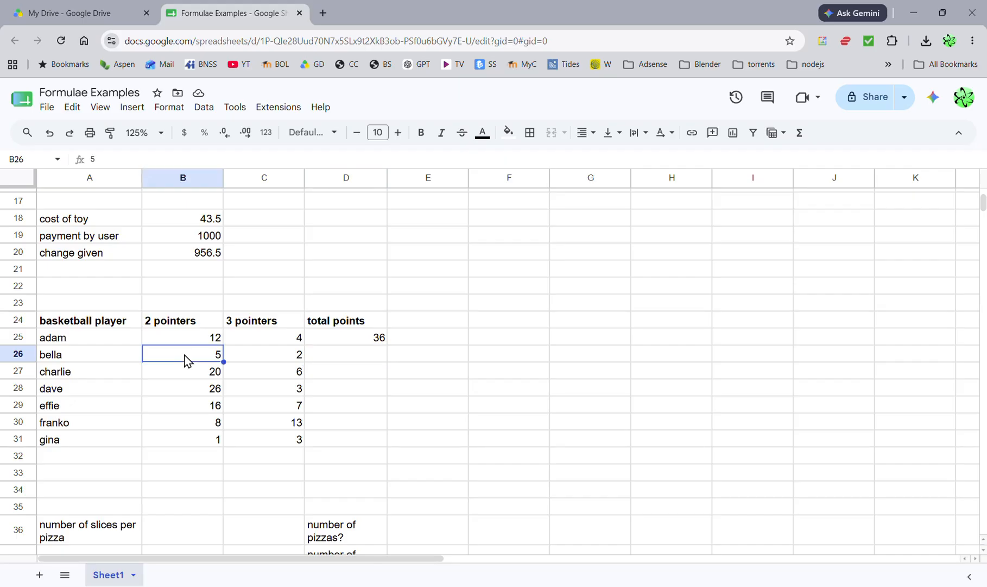
{"action": "left_click", "coordinate": [243, 365]}
{"action": "left_click", "coordinate": [194, 373]}
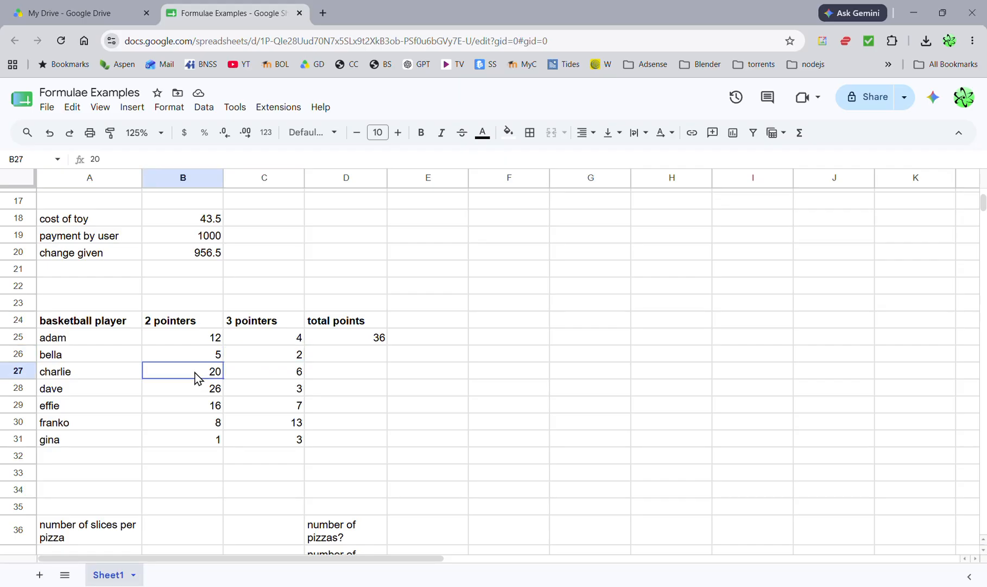
{"action": "left_click", "coordinate": [257, 375]}
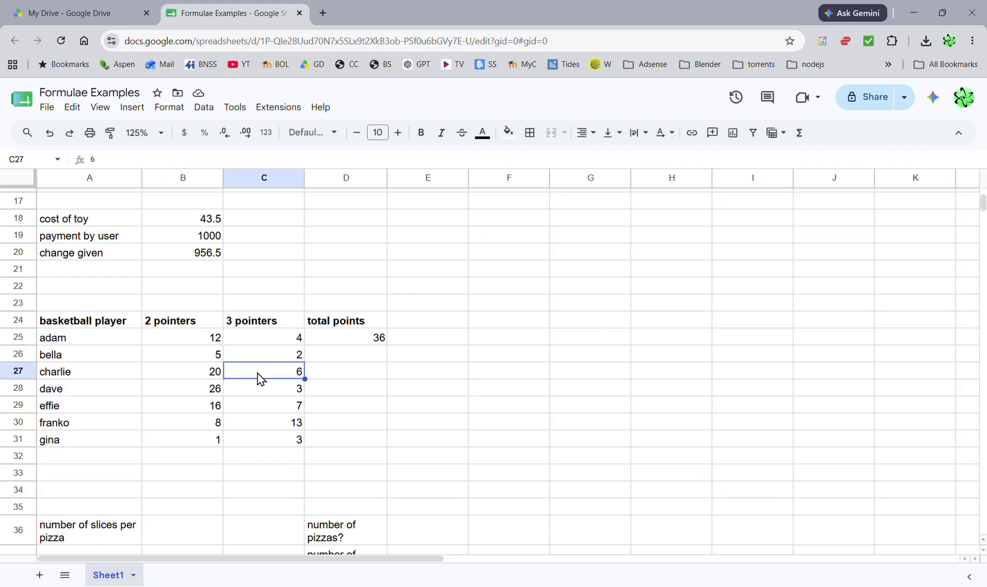
- Fill the total points formula from D25 down through D31
{"action": "left_click", "coordinate": [337, 344]}
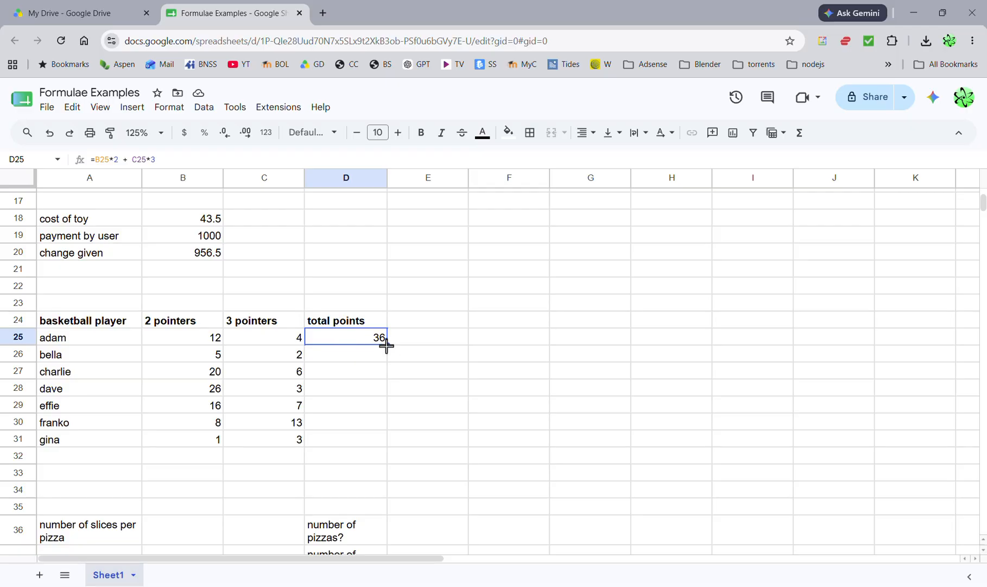
{"action": "left_click_drag", "start_coordinate": [387, 343], "coordinate": [382, 443]}
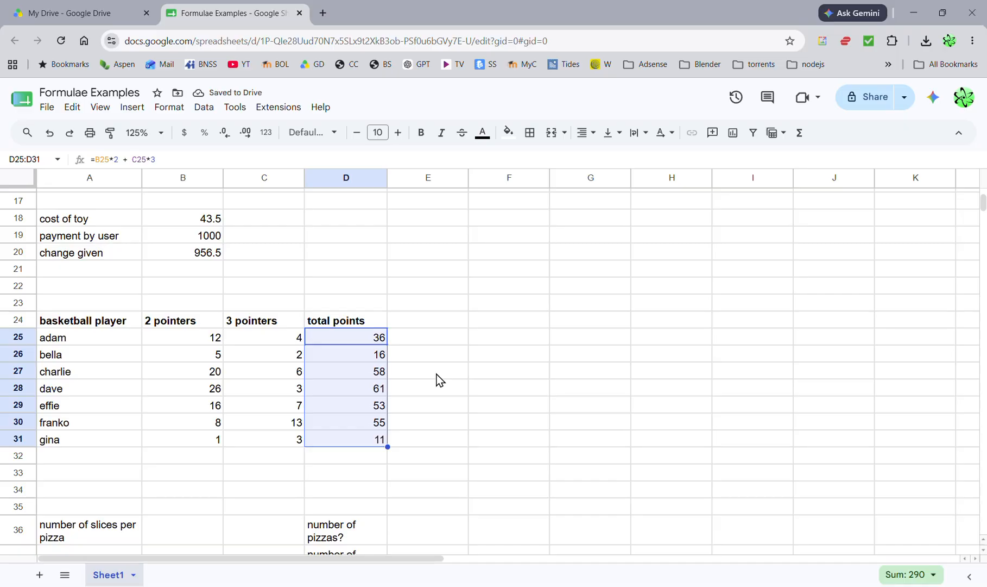
- Enter the note "relative" in F25 and compare the total points formulas in D25 and D26
{"action": "left_click", "coordinate": [500, 346]}
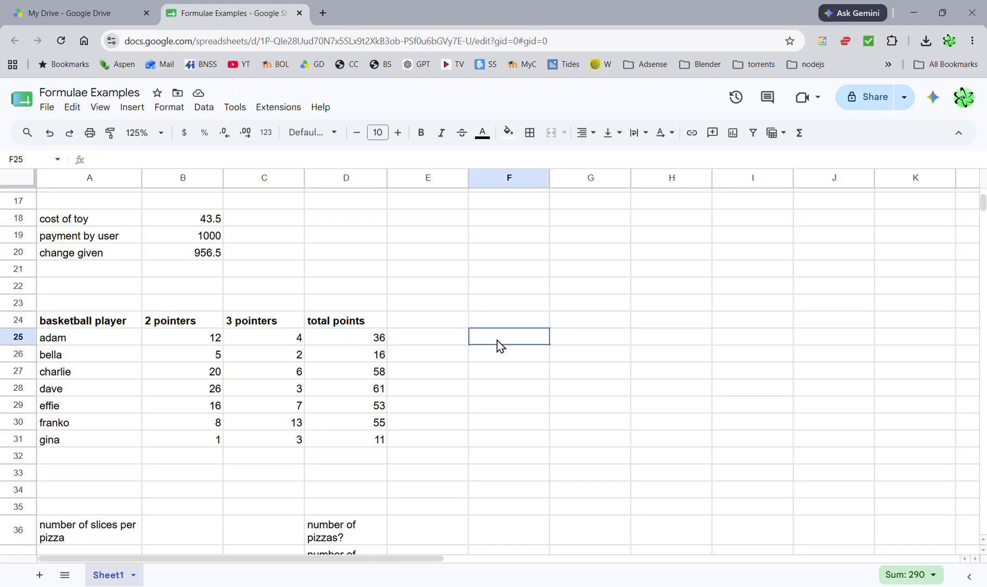
{"action": "type", "text": "relative"}
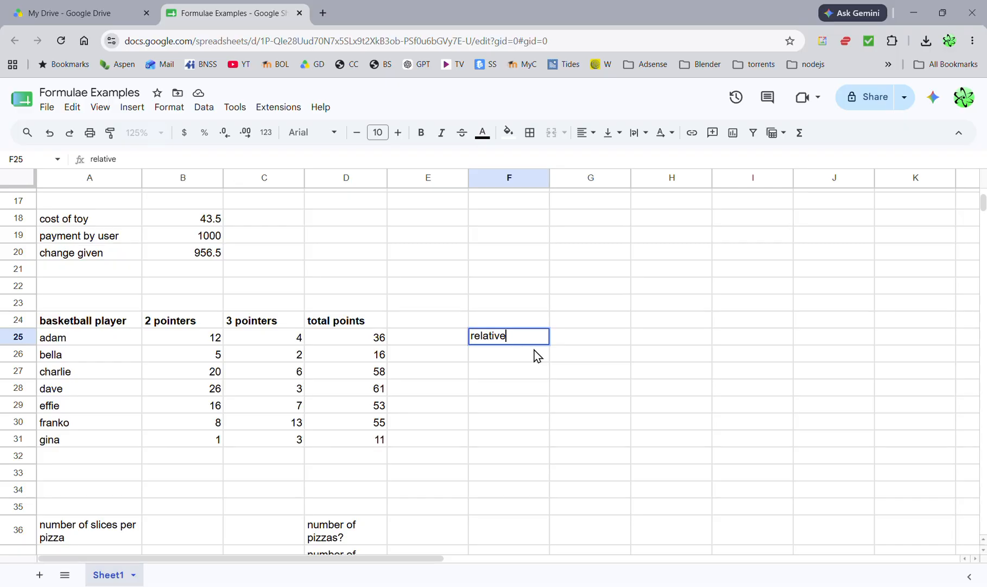
{"action": "left_click", "coordinate": [355, 340]}
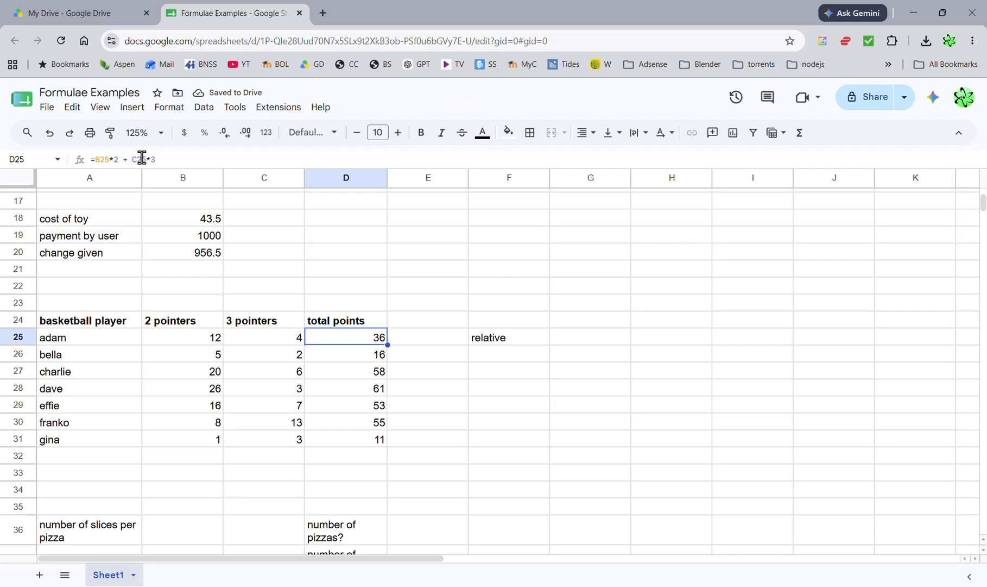
{"action": "left_click", "coordinate": [337, 357]}
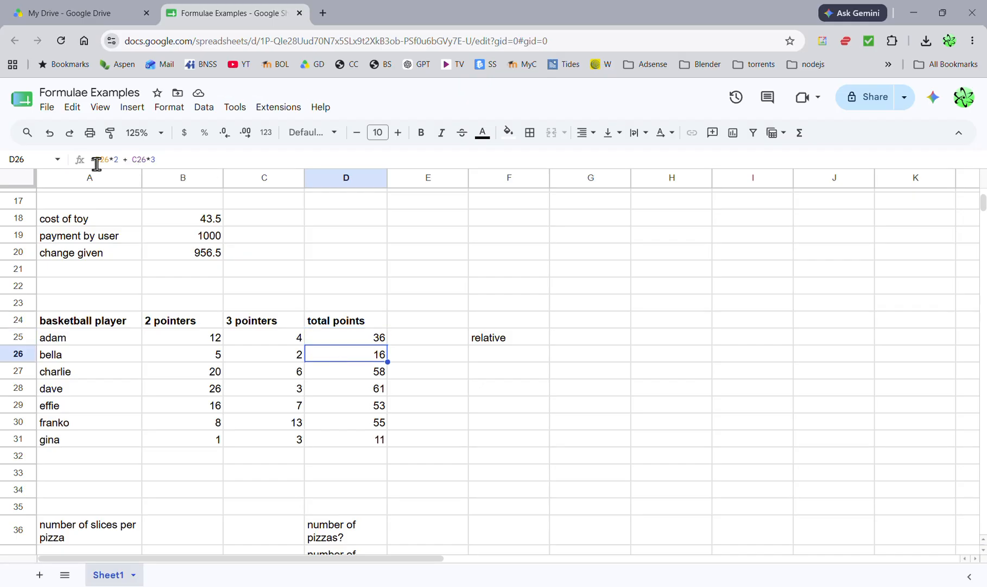
- Compare the relative references in the total points formulas in D27, D28, D25 and D26
{"action": "left_click", "coordinate": [318, 370]}
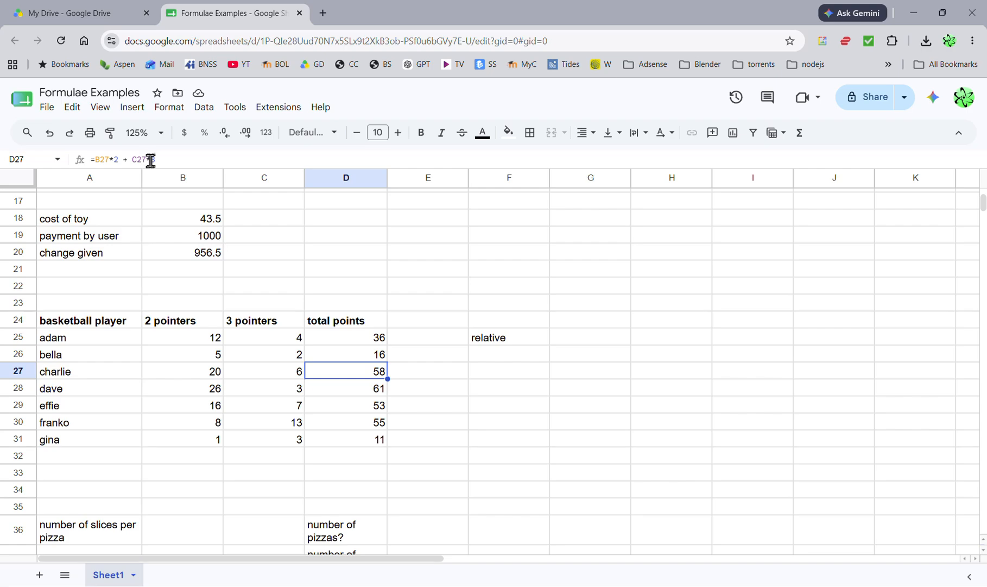
{"action": "left_click", "coordinate": [339, 391]}
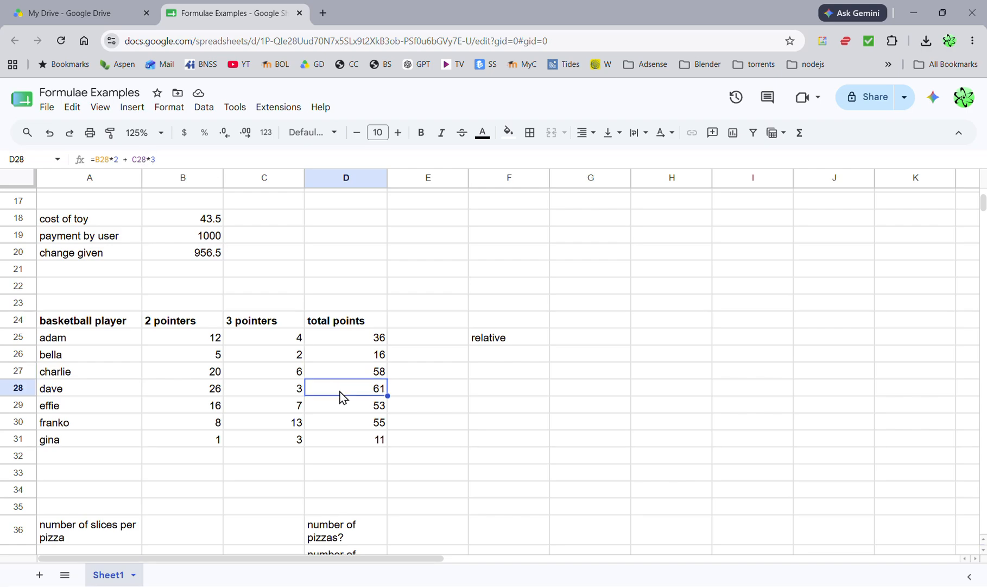
{"action": "left_click", "coordinate": [365, 342]}
{"action": "left_click", "coordinate": [364, 360]}
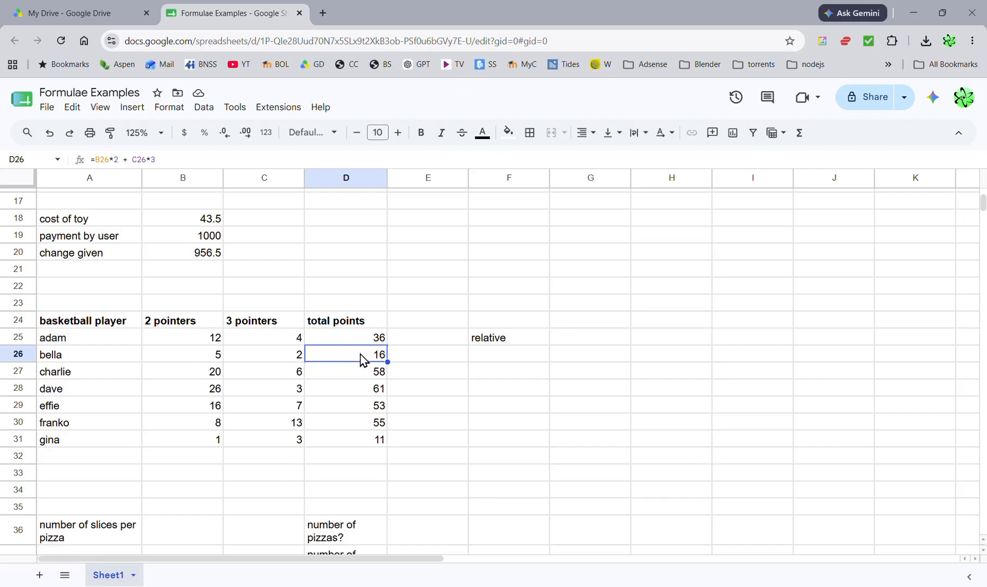
- Try filling the total points formula from D31 down to D33, and undo the fill
{"action": "left_click", "coordinate": [355, 444]}
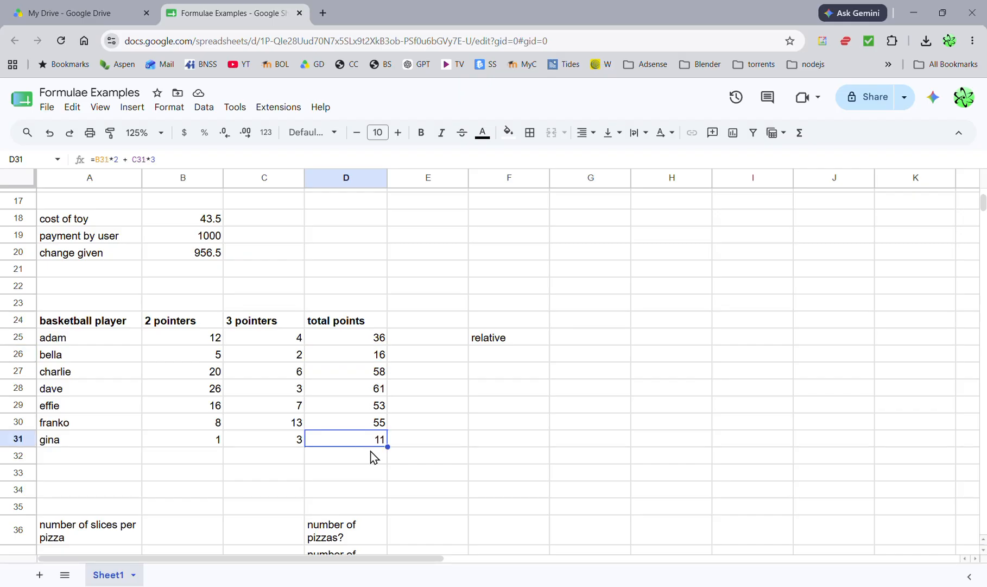
{"action": "left_click_drag", "start_coordinate": [387, 448], "coordinate": [385, 478]}
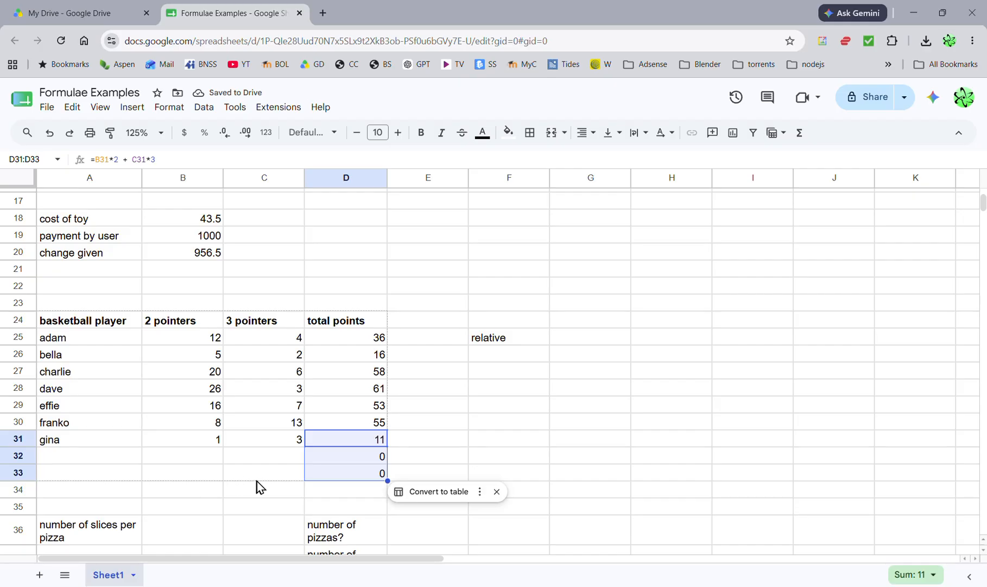
{"action": "key", "text": "ctrl+z"}
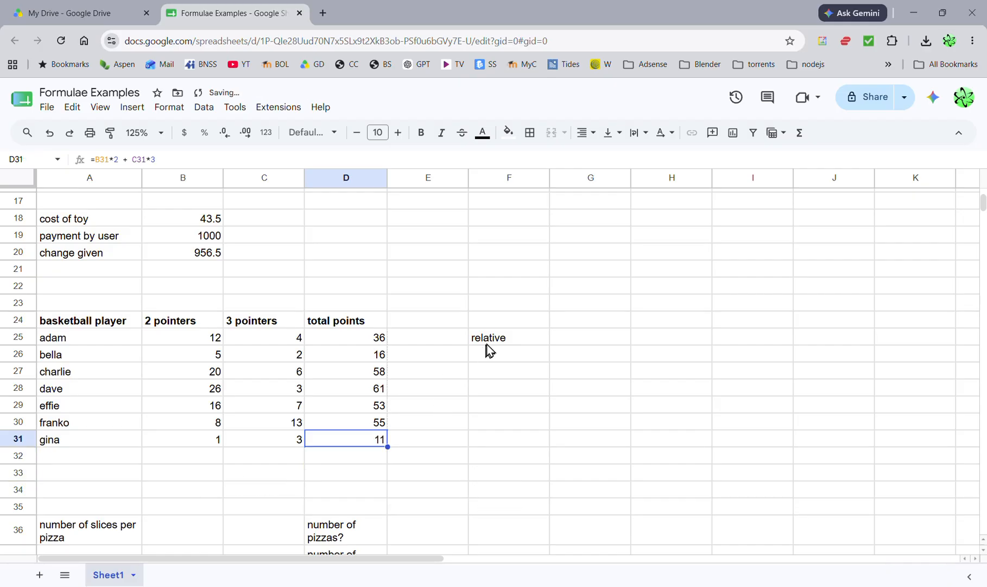
- Enter the note "absolute" in F26, below the "relative" note
{"action": "left_click", "coordinate": [495, 341]}
{"action": "left_click", "coordinate": [487, 360]}
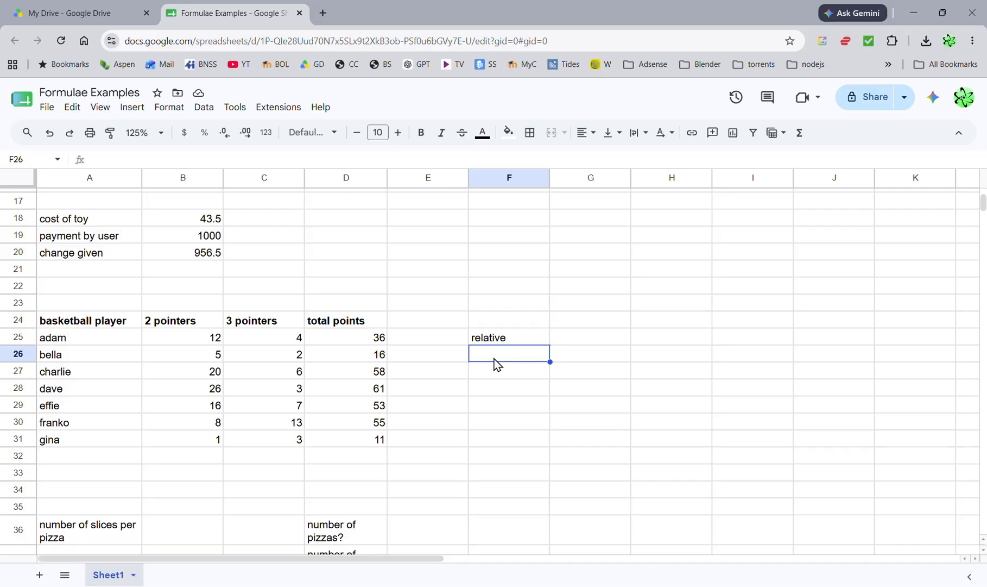
{"action": "type", "text": "absolute"}
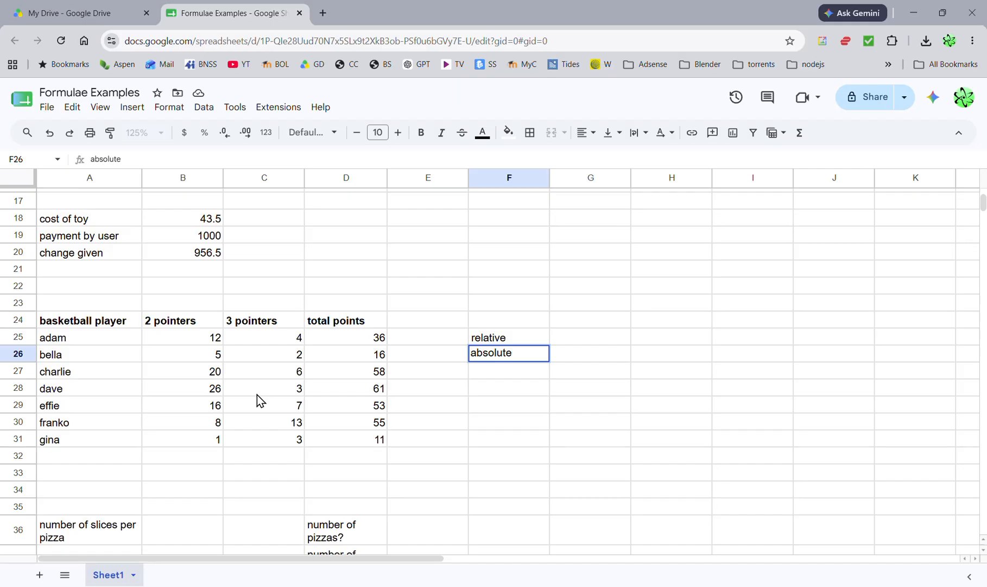
- Enter the label "average points" in C32, below the basketball table's 3 pointers
{"action": "left_click", "coordinate": [276, 459]}
{"action": "type", "text": "aver"}
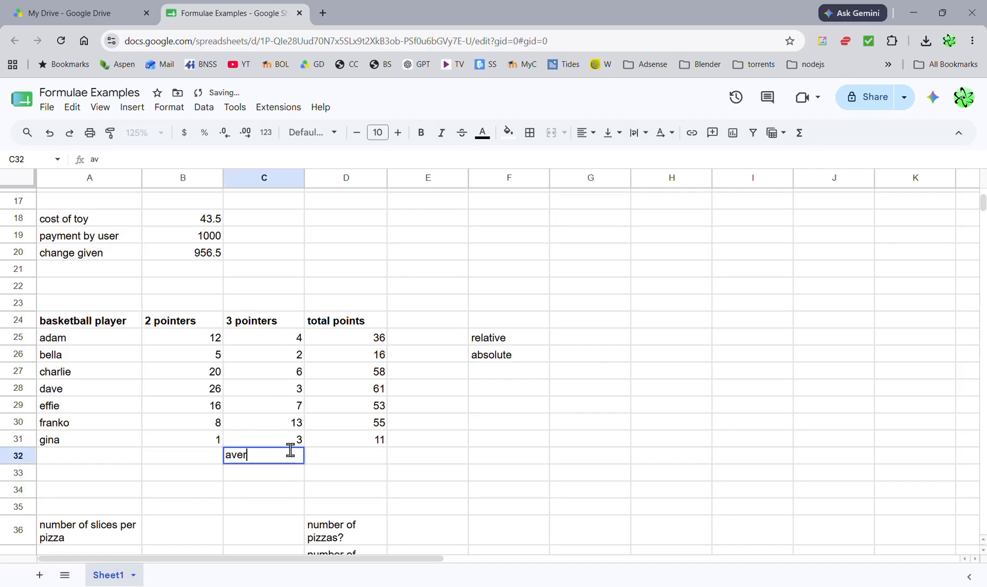
{"action": "type", "text": "age points"}
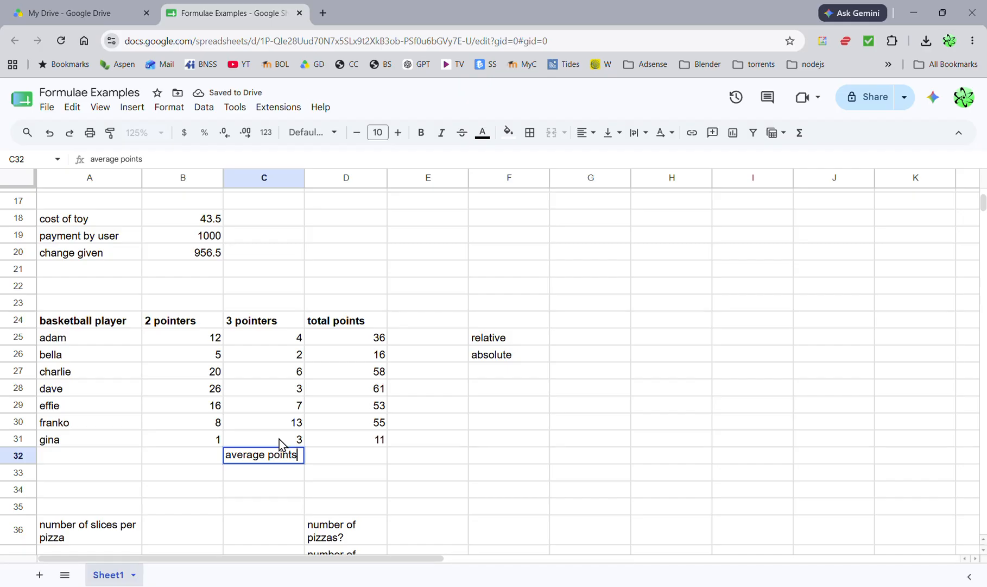
{"action": "key", "text": "Tab"}
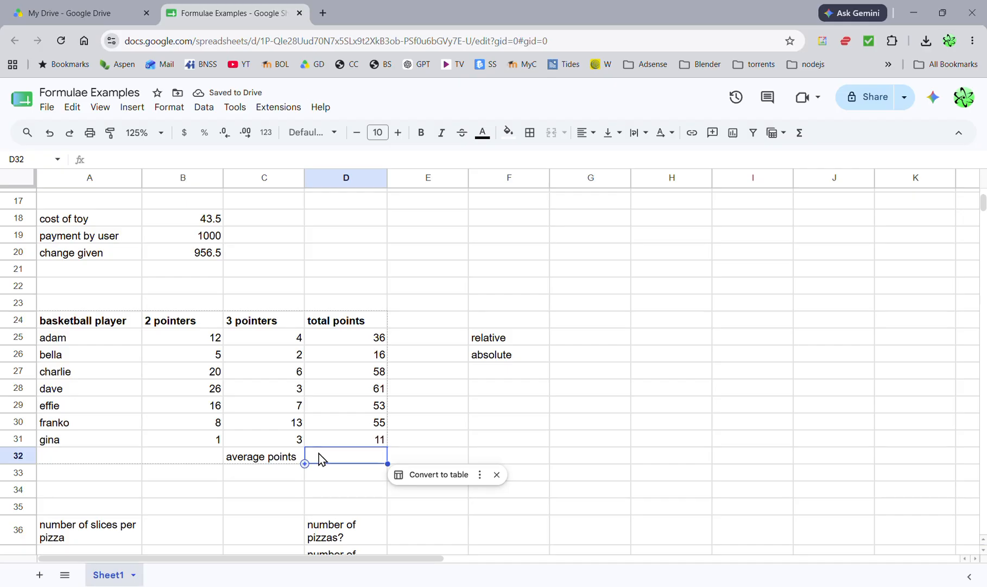
- Calculate the players' average total points in D32 with =average(D25:D31)
{"action": "type", "text": "="}
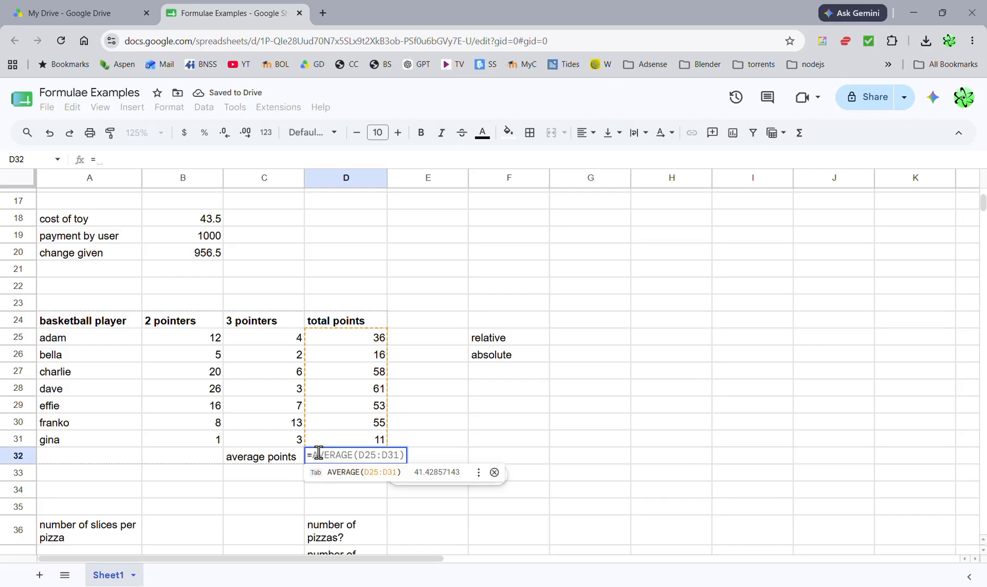
{"action": "type", "text": "average("}
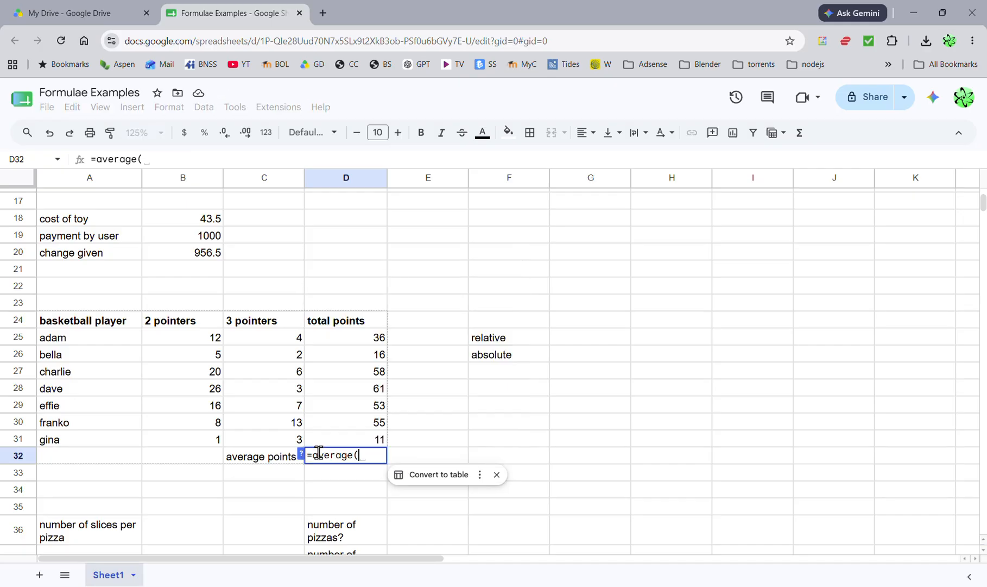
{"action": "left_click", "coordinate": [355, 337]}
{"action": "left_click_drag", "start_coordinate": [354, 338], "coordinate": [371, 439]}
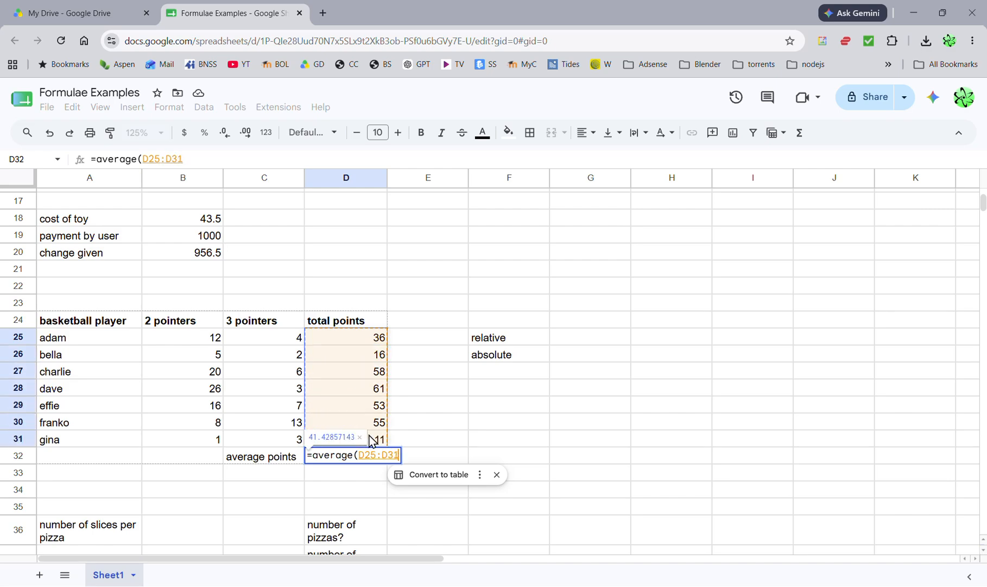
{"action": "key", "text": "Return"}
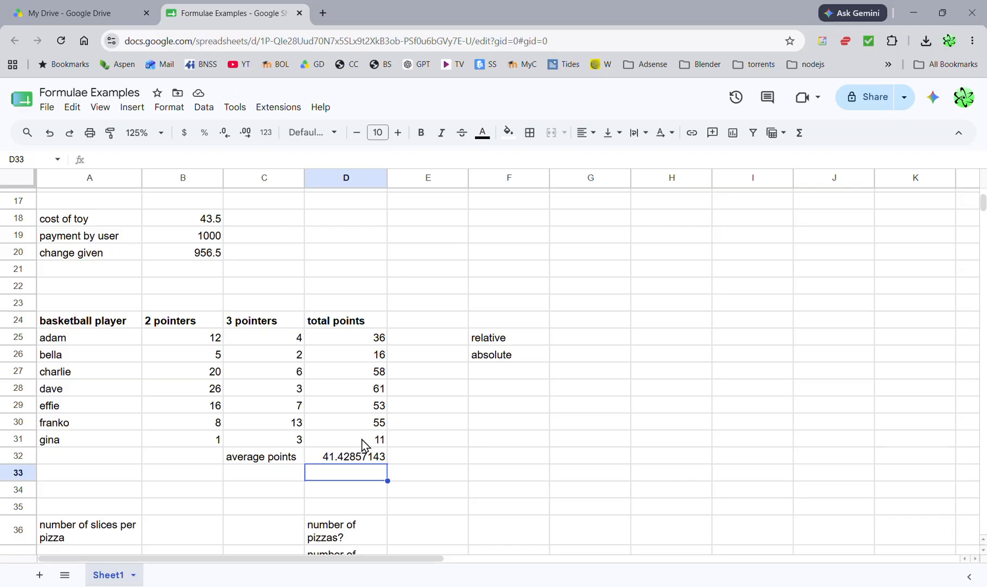
- Compare the total points formulas in D26 and D28 with the average formula in D32
{"action": "left_click", "coordinate": [353, 355]}
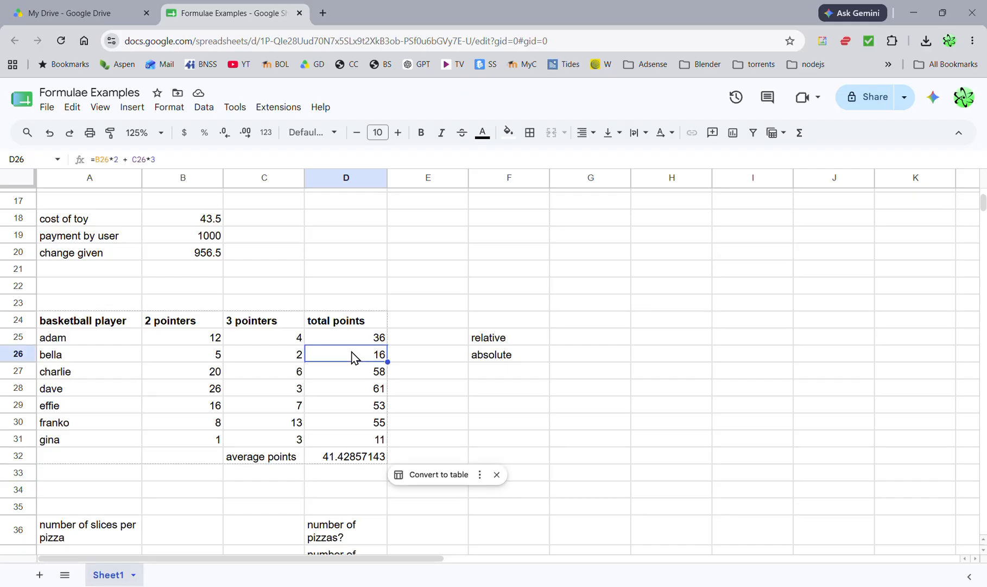
{"action": "left_click", "coordinate": [350, 391]}
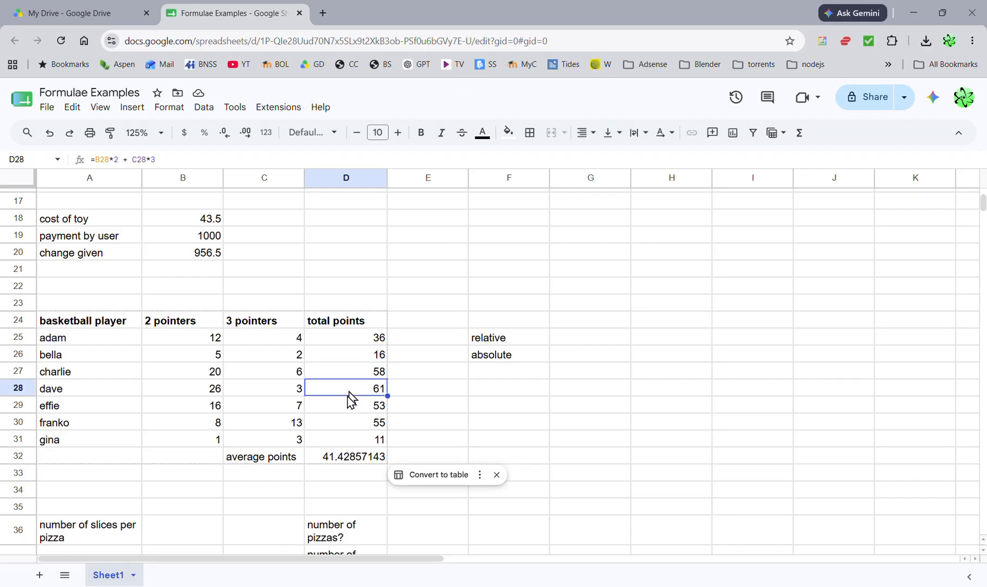
{"action": "left_click", "coordinate": [348, 459]}
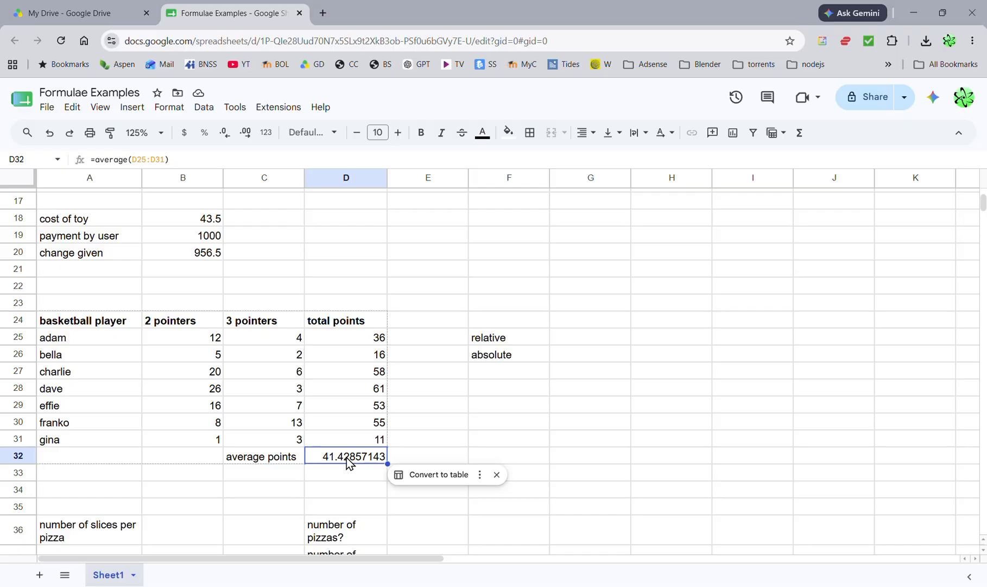
- Fill the supply costs in B10:B13 with .75 for meat, .40 for bun, .1 for plate and .25 for condiments
{"action": "scroll", "coordinate": [337, 453], "scroll_direction": "up", "scroll_amount": 3}
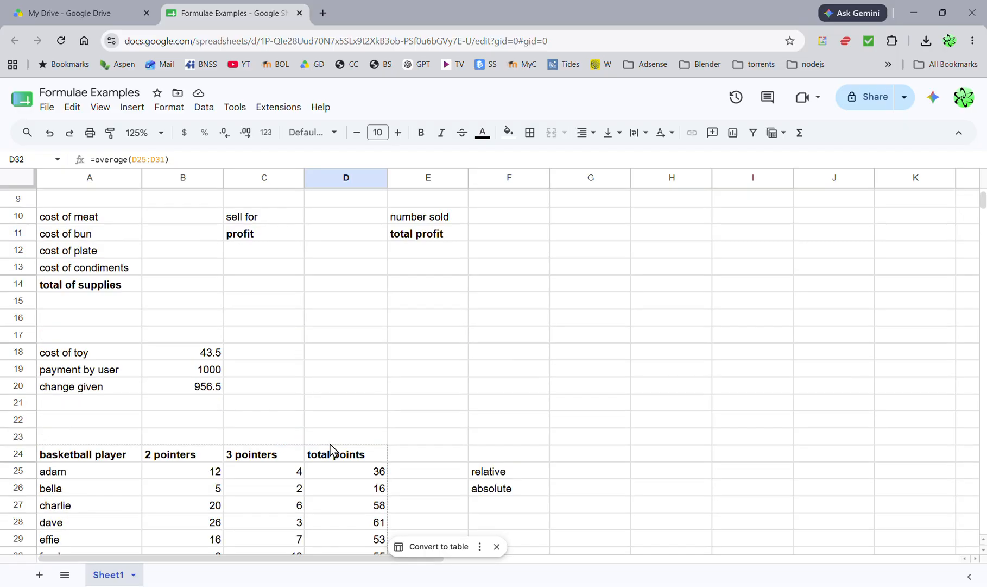
{"action": "scroll", "coordinate": [332, 450], "scroll_direction": "up", "scroll_amount": 3}
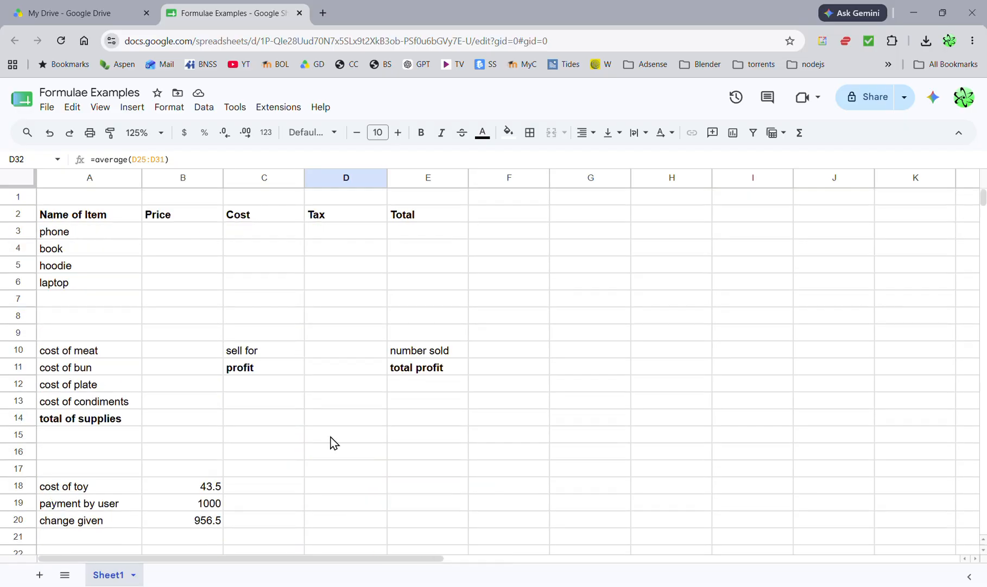
{"action": "left_click", "coordinate": [177, 353]}
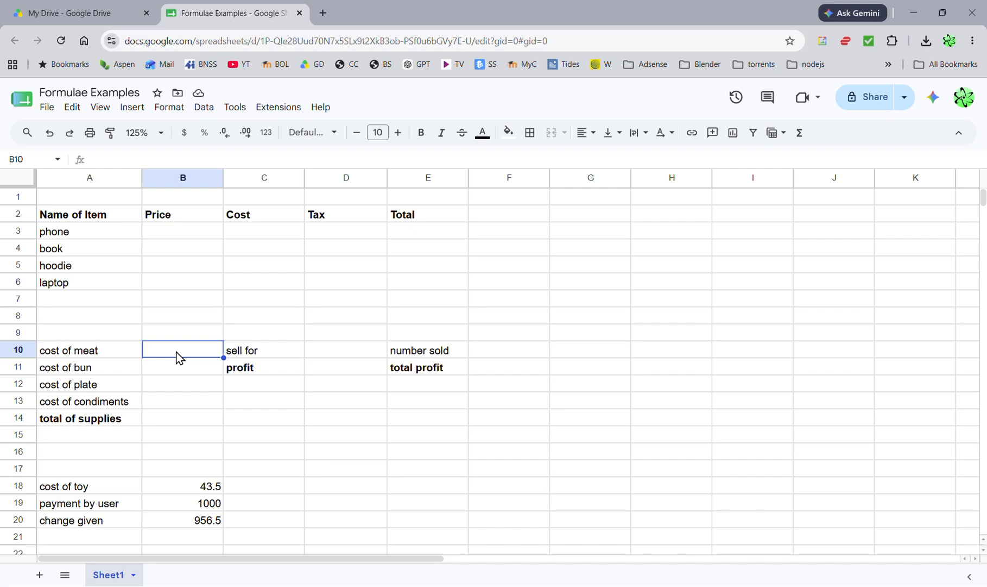
{"action": "type", "text": ".75"}
{"action": "key", "text": "Return"}
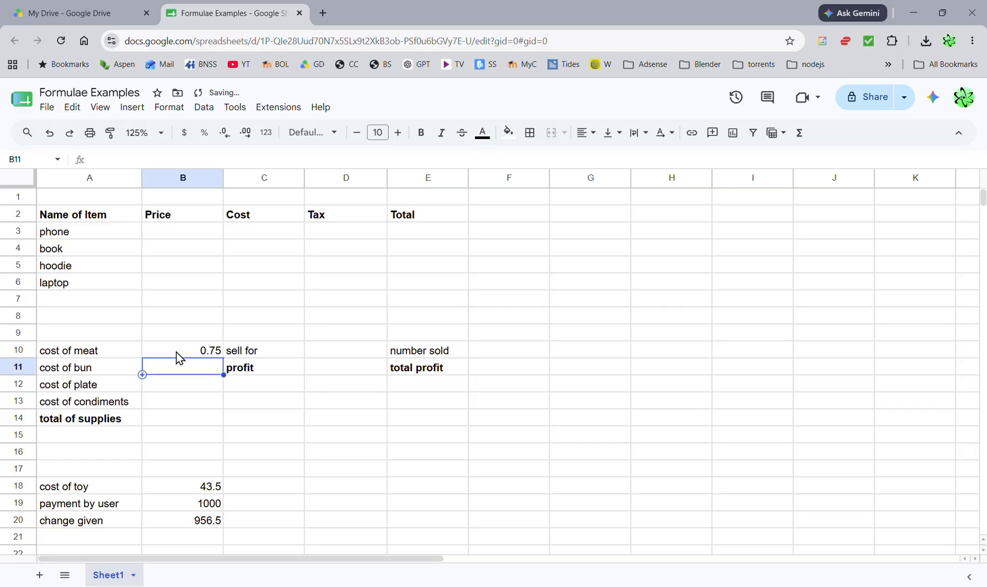
{"action": "type", "text": "."}
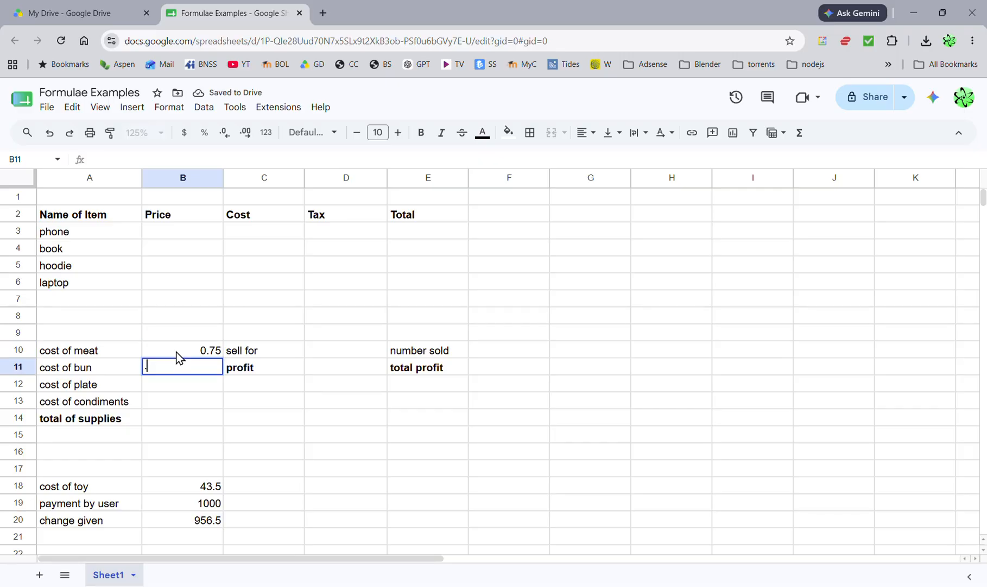
{"action": "type", "text": "40"}
{"action": "key", "text": "Return"}
{"action": "type", "text": ".1"}
{"action": "key", "text": "Return"}
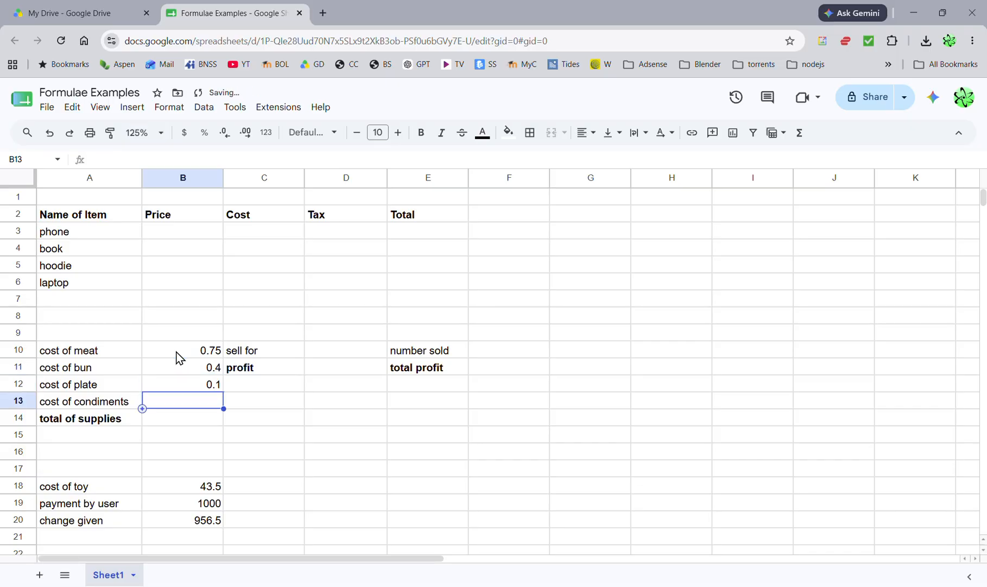
{"action": "type", "text": ".25"}
{"action": "key", "text": "Return"}
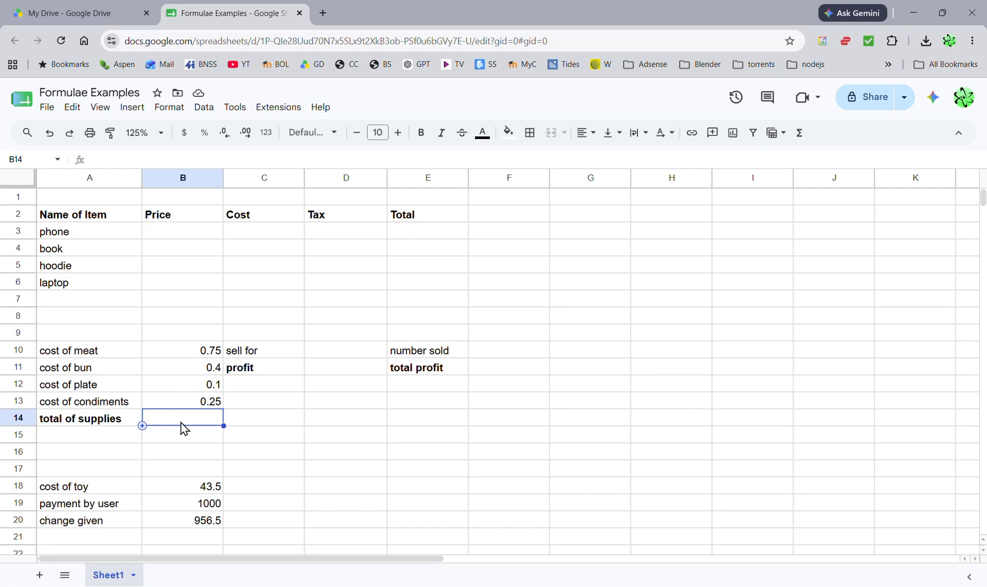
- Calculate the total of supplies in B14 with =sum(B10:B13)
{"action": "type", "text": "=sum("}
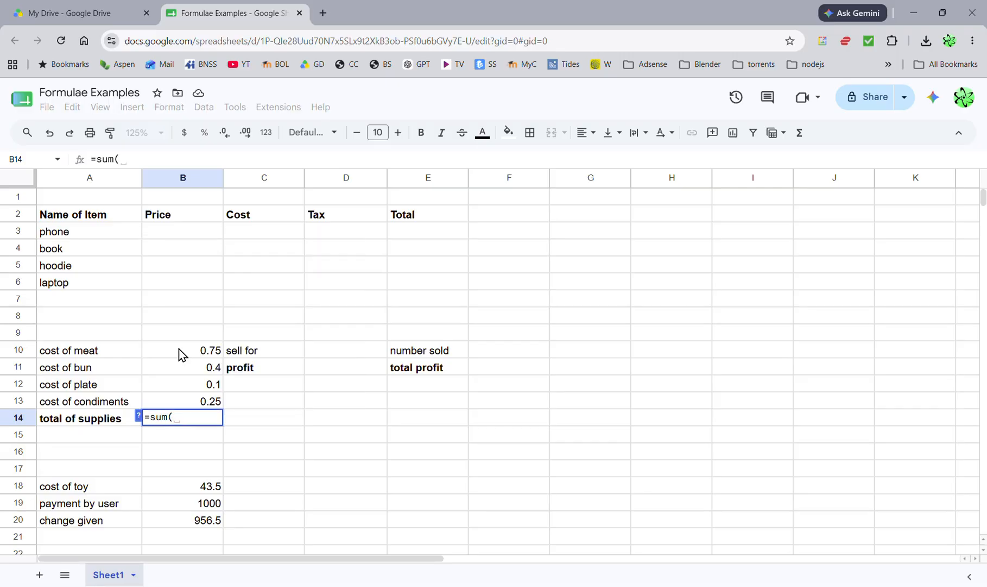
{"action": "left_click_drag", "start_coordinate": [179, 351], "coordinate": [181, 404]}
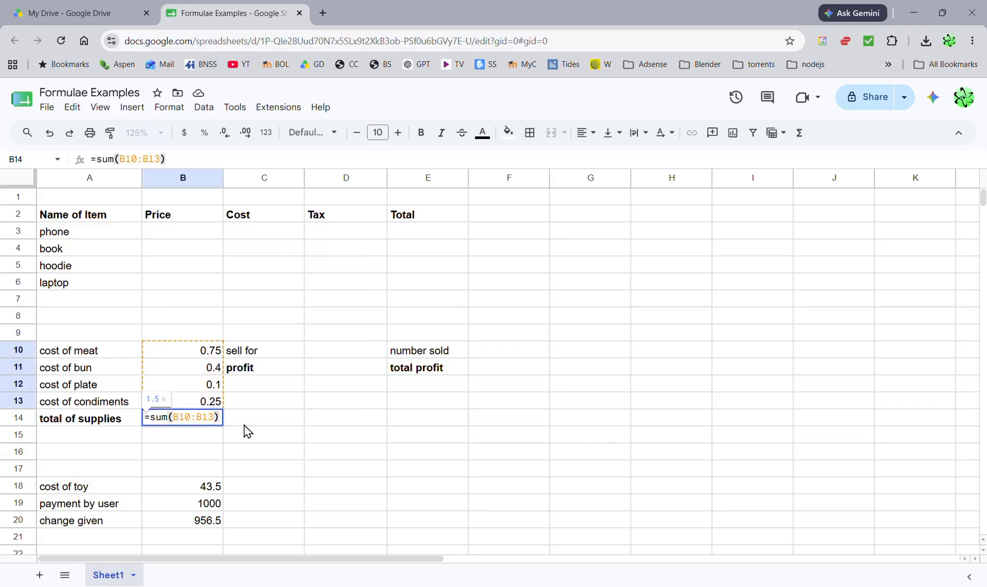
{"action": "key", "text": "Return"}
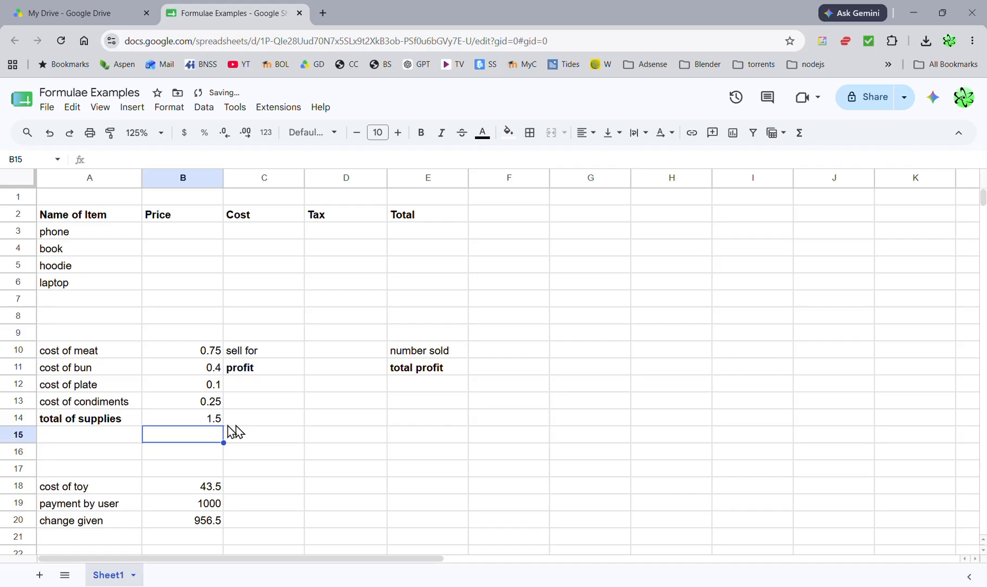
- Format the supply costs and their total in B10:B14 as dollar currency
{"action": "left_click", "coordinate": [193, 420]}
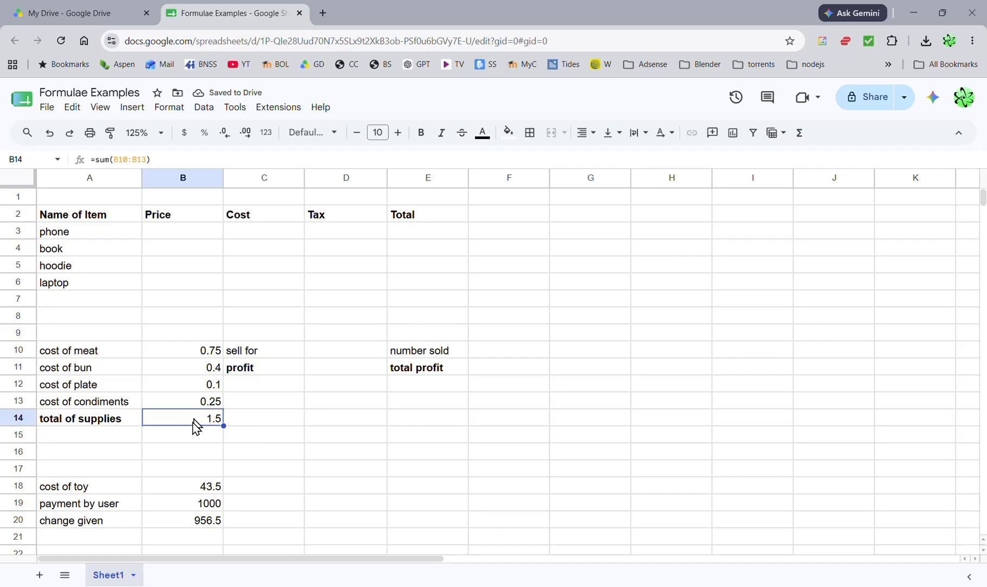
{"action": "left_click_drag", "start_coordinate": [181, 352], "coordinate": [180, 423]}
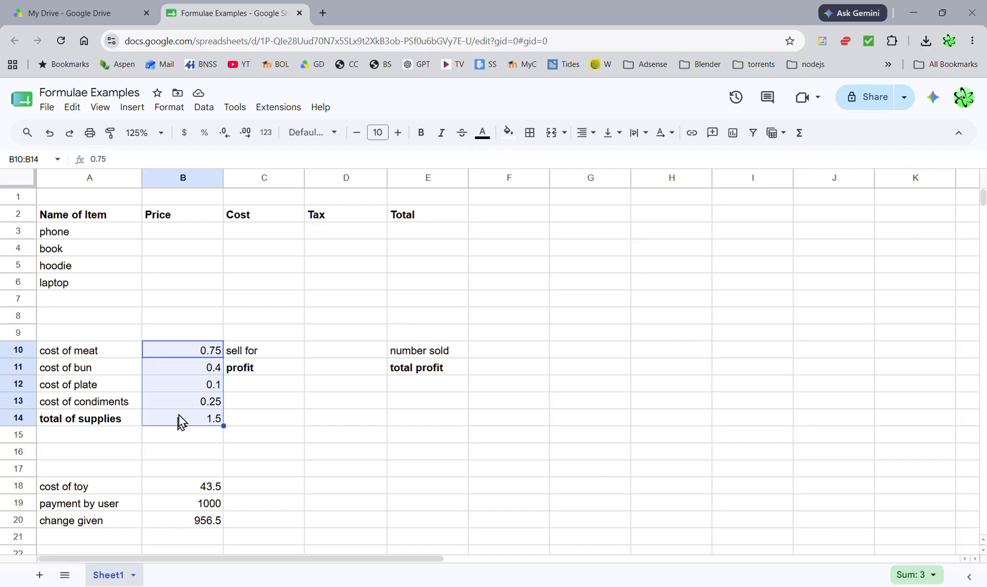
{"action": "left_click", "coordinate": [184, 137]}
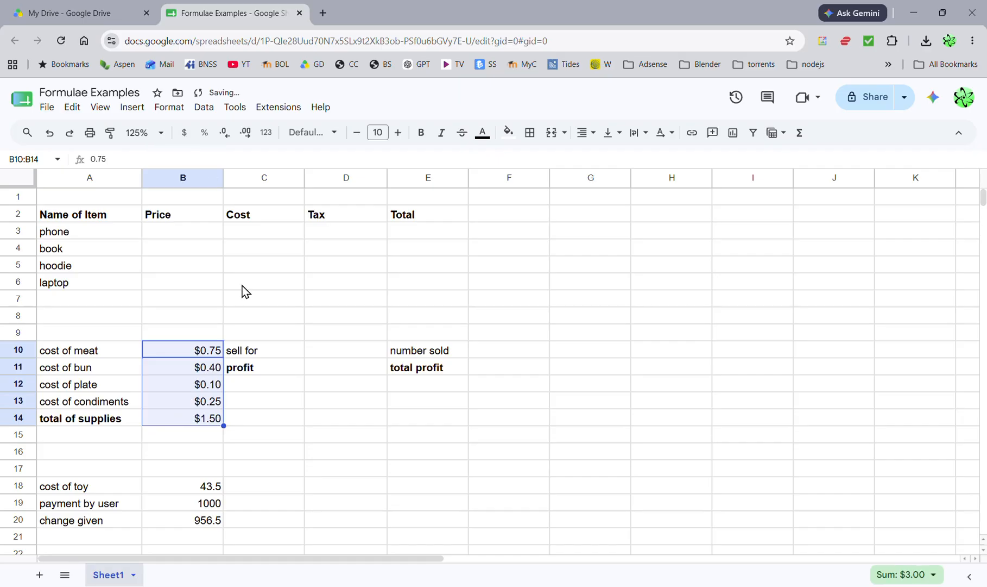
- Enter a selling price of 5.00 in D10 and format it as dollar currency
{"action": "left_click", "coordinate": [319, 350]}
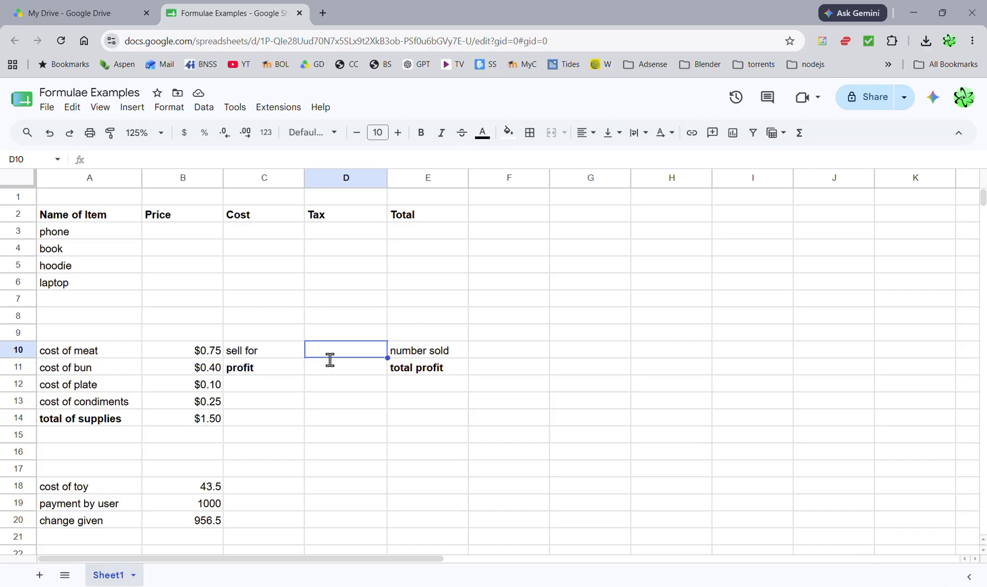
{"action": "type", "text": "5.00"}
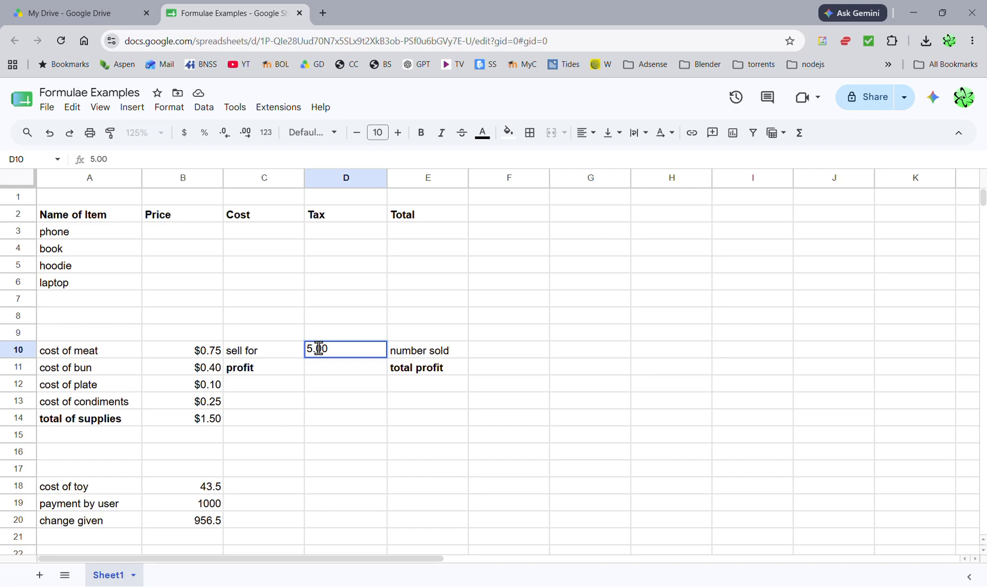
{"action": "key", "text": "Return"}
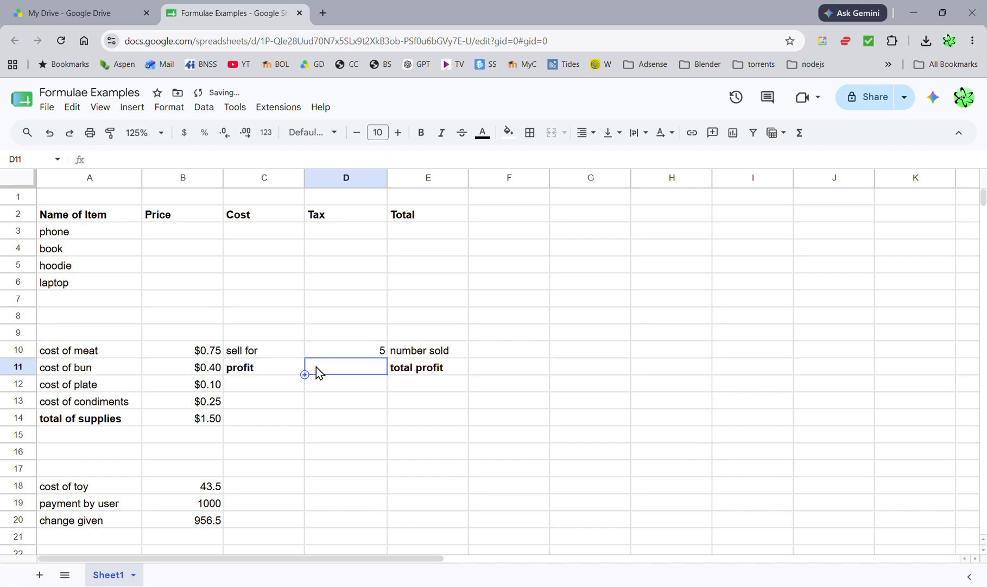
{"action": "left_click", "coordinate": [311, 345]}
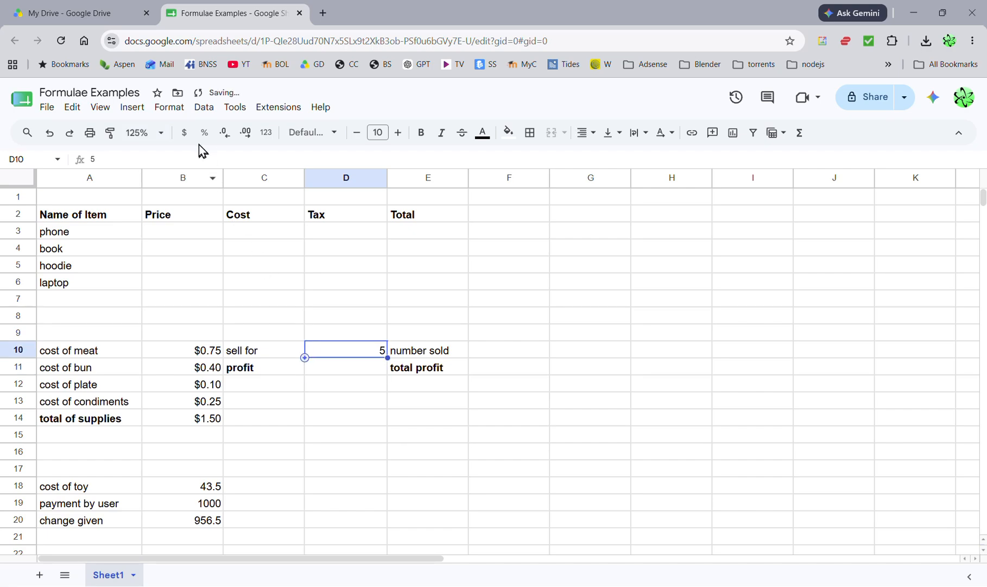
{"action": "left_click", "coordinate": [185, 133]}
- Calculate the profit in D11 by subtracting the total of supplies from the selling price with =D10-B14
{"action": "left_click", "coordinate": [338, 369]}
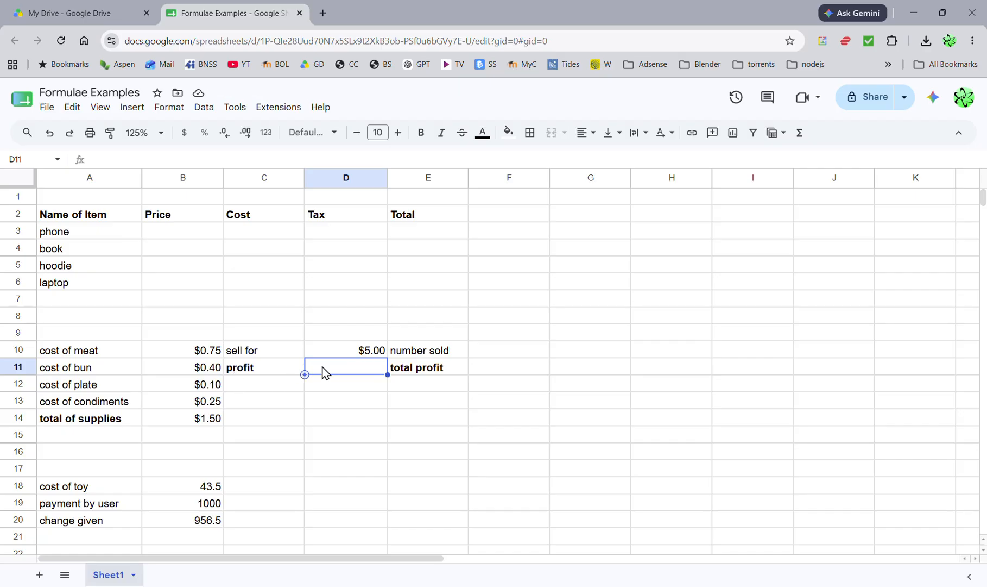
{"action": "type", "text": "="}
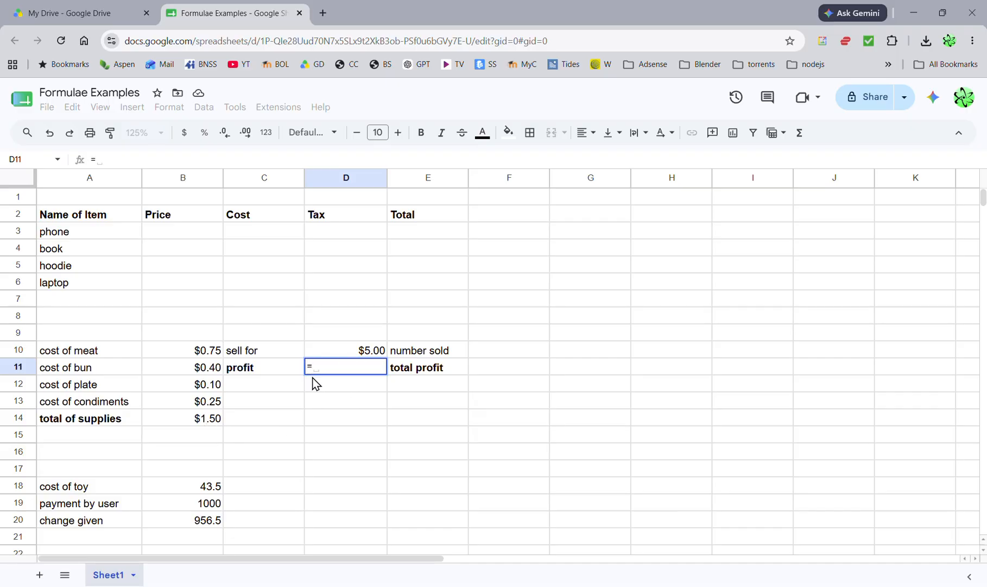
{"action": "left_click", "coordinate": [368, 353]}
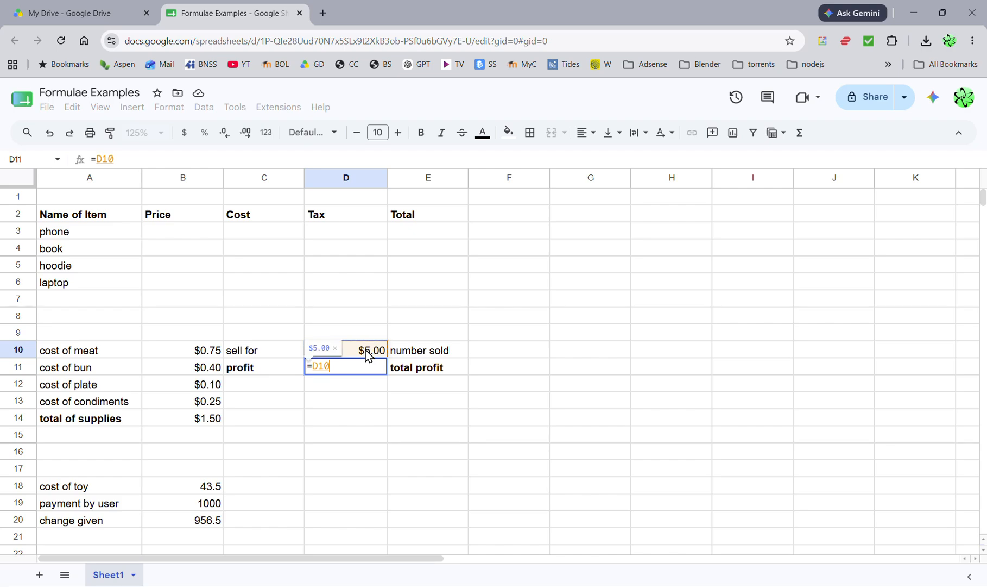
{"action": "type", "text": "-"}
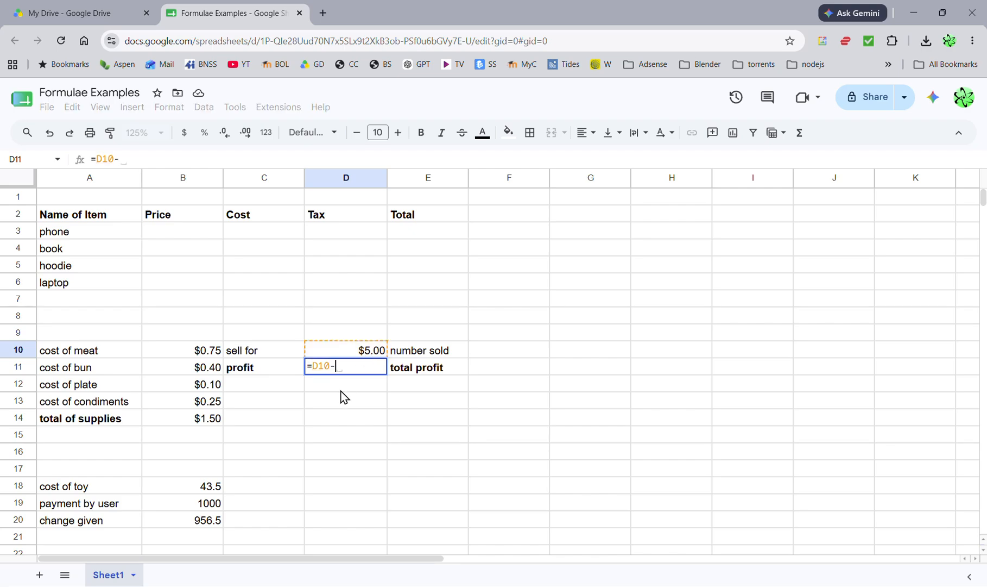
{"action": "left_click", "coordinate": [202, 421]}
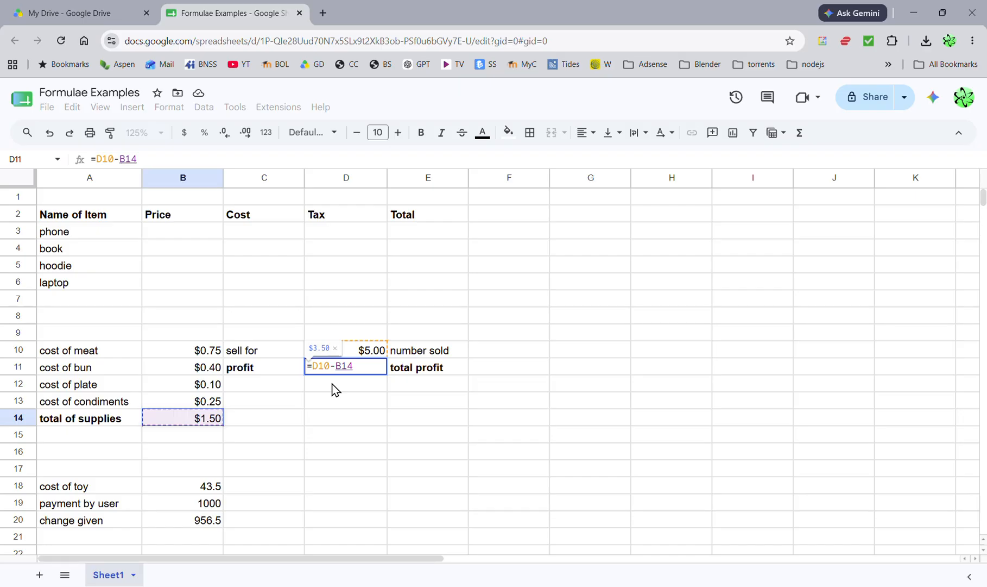
{"action": "key", "text": "Return"}
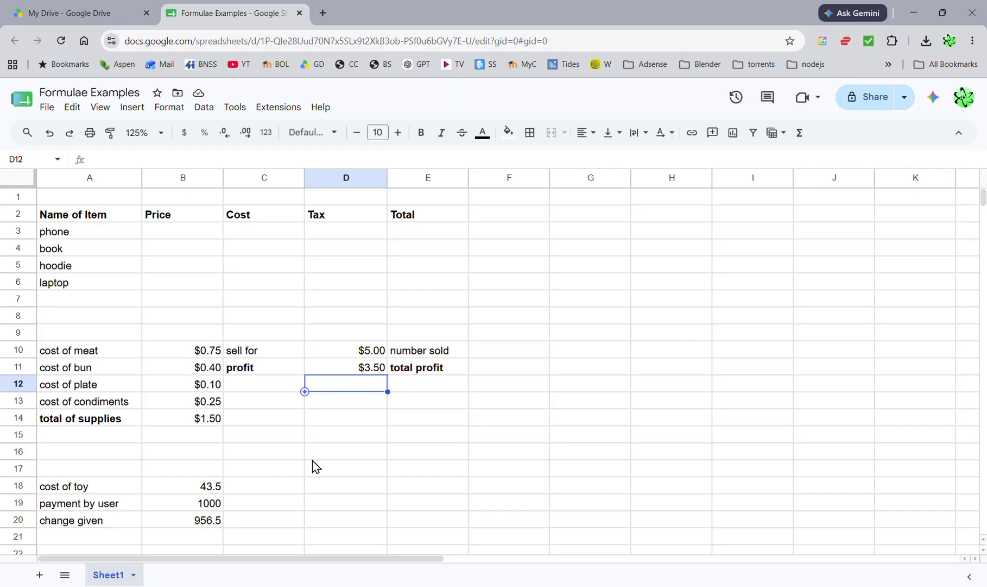
- Enter 250 as the number sold in F10 and calculate the total profit in F11 with =f10 * d11
{"action": "left_click", "coordinate": [495, 355]}
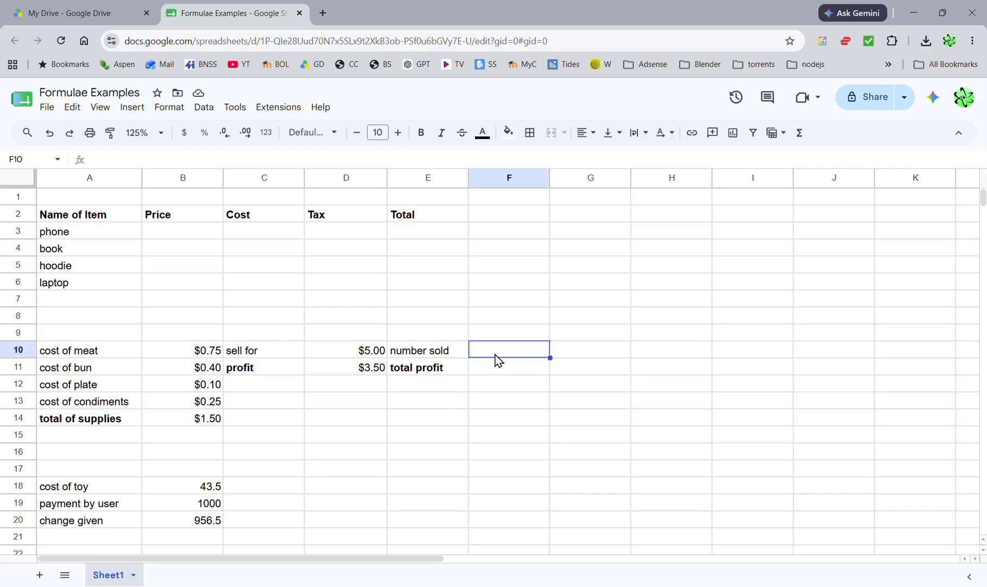
{"action": "type", "text": "250"}
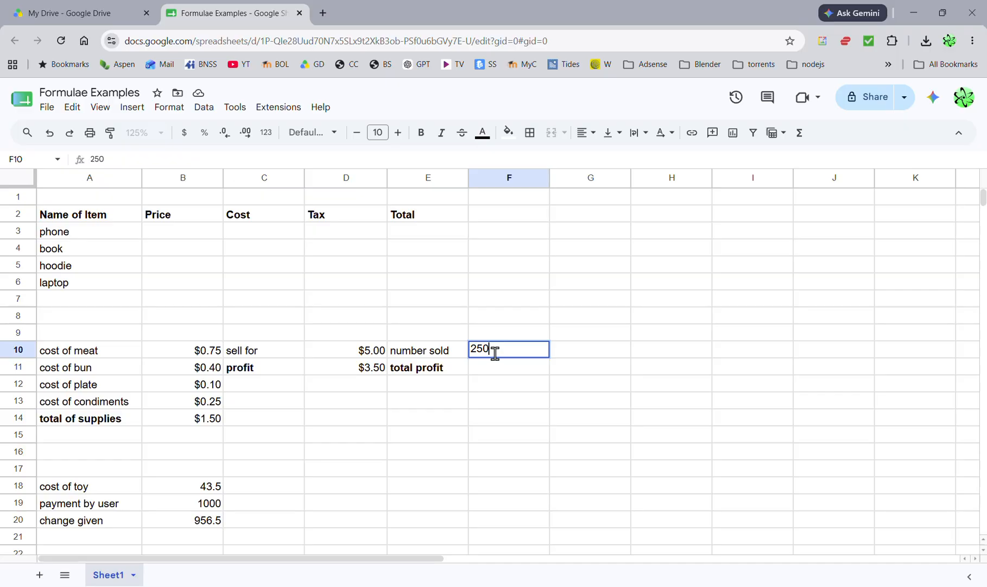
{"action": "left_click", "coordinate": [500, 369]}
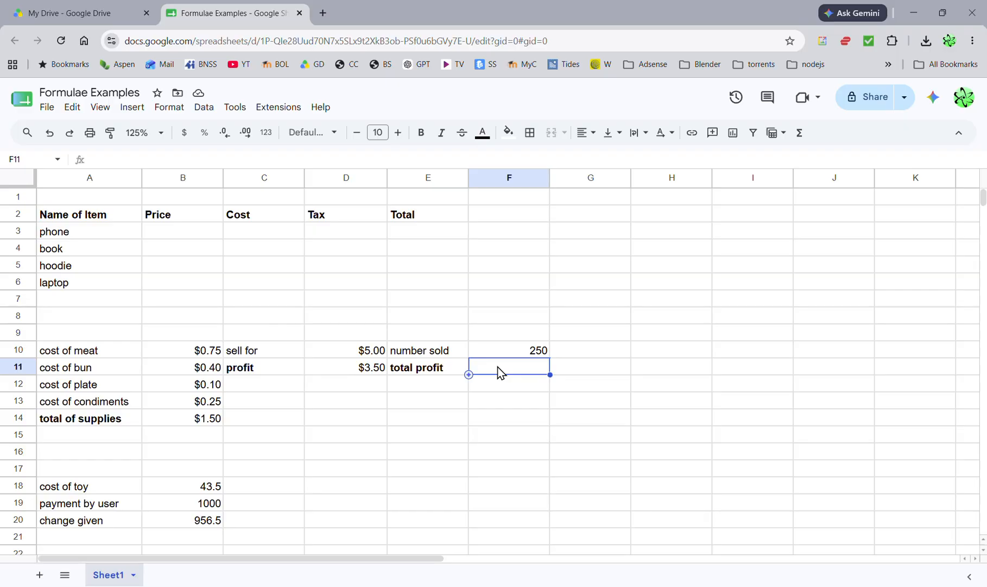
{"action": "type", "text": "="}
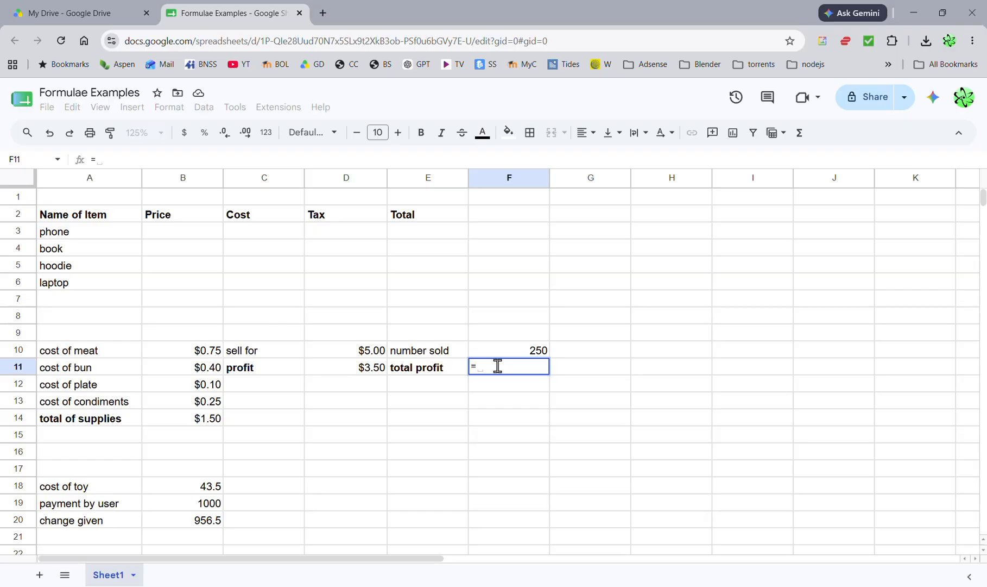
{"action": "type", "text": "f"}
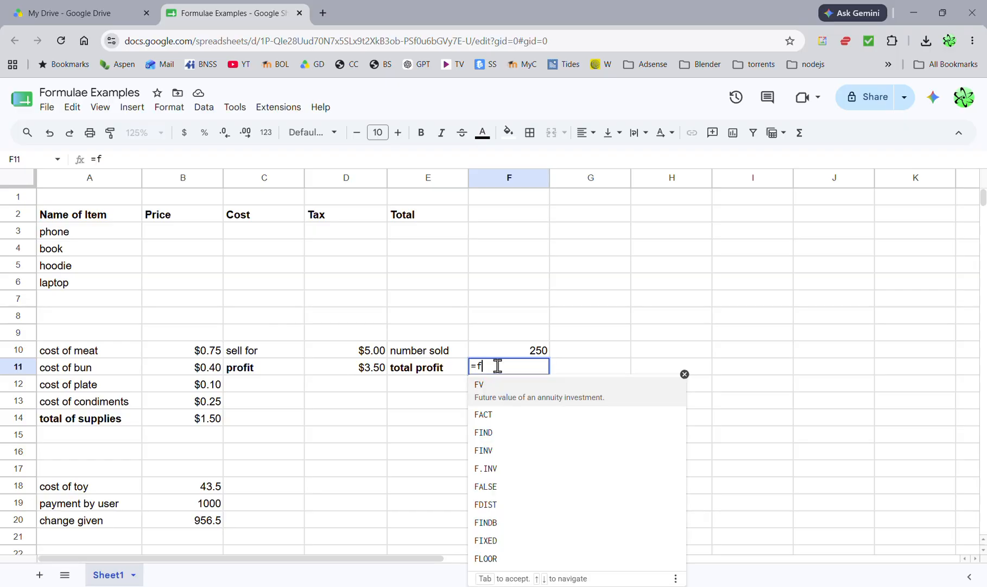
{"action": "type", "text": "10"}
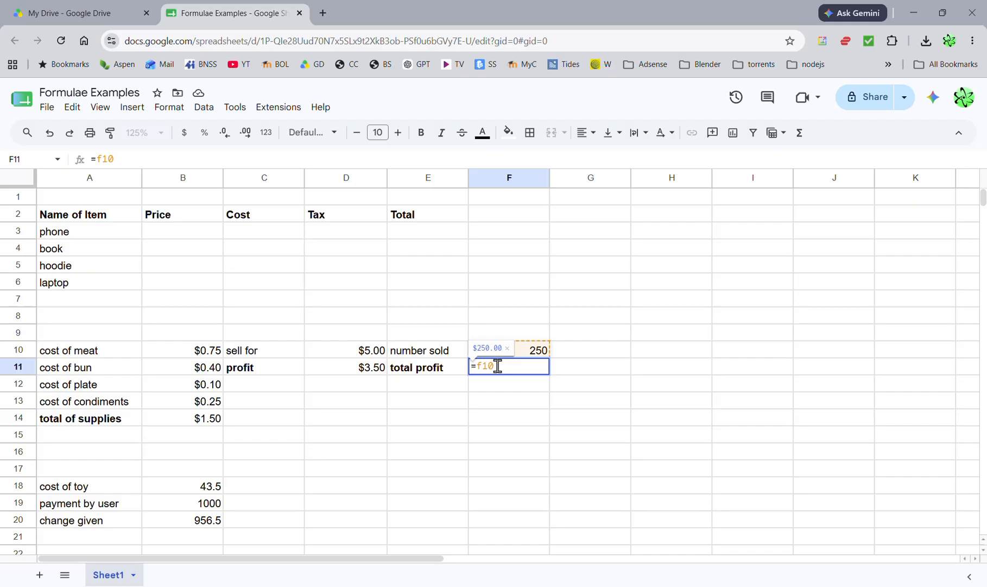
{"action": "type", "text": " * "}
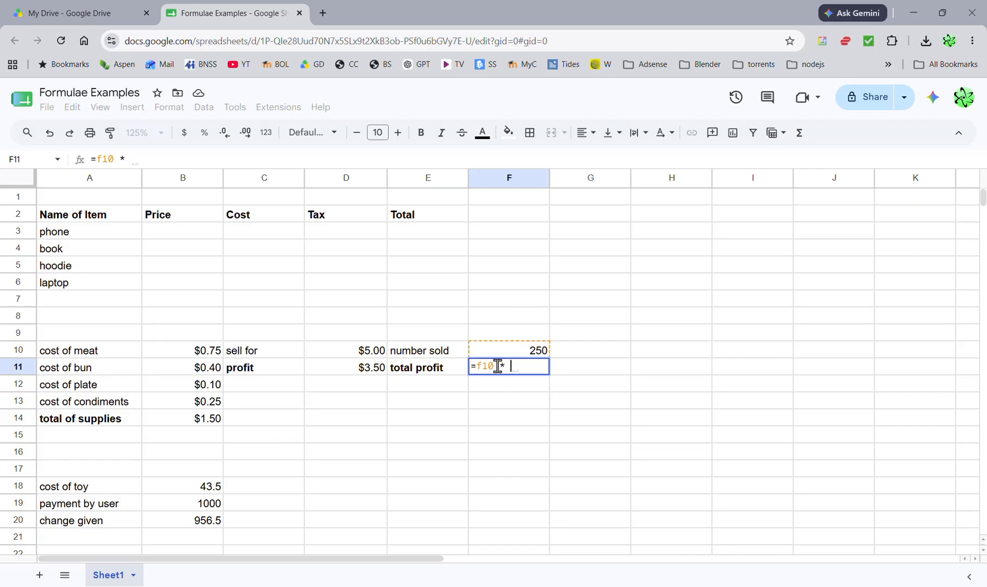
{"action": "type", "text": "d11"}
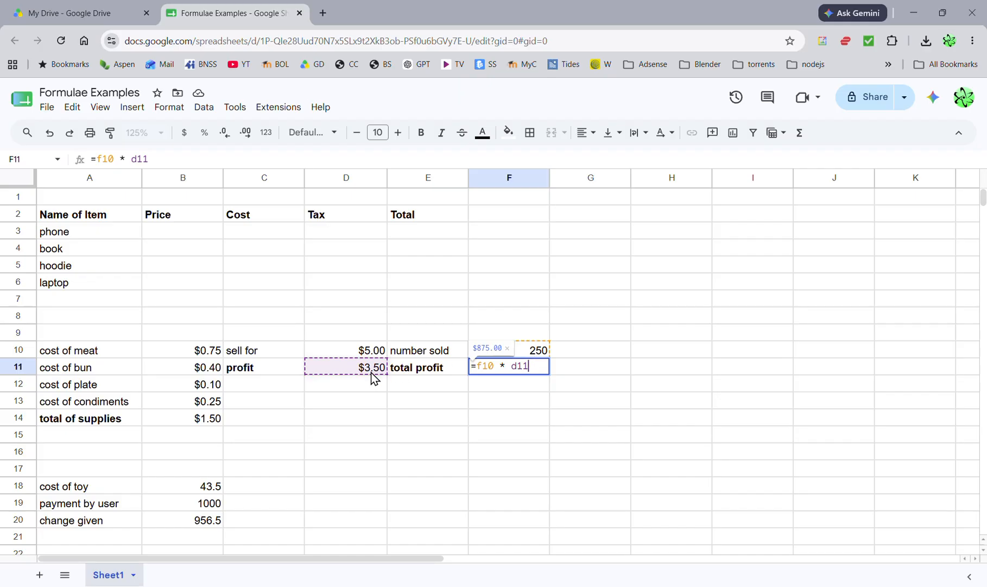
{"action": "key", "text": "Return"}
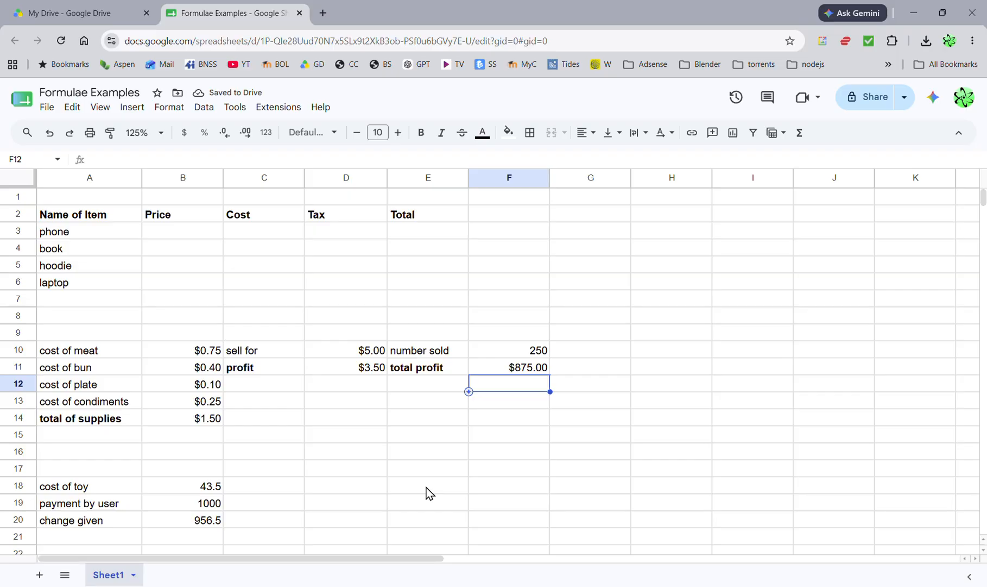
- Calculate the total profit again in F12 using the PRODUCT function with =product(F10,D11)
{"action": "type", "text": "="}
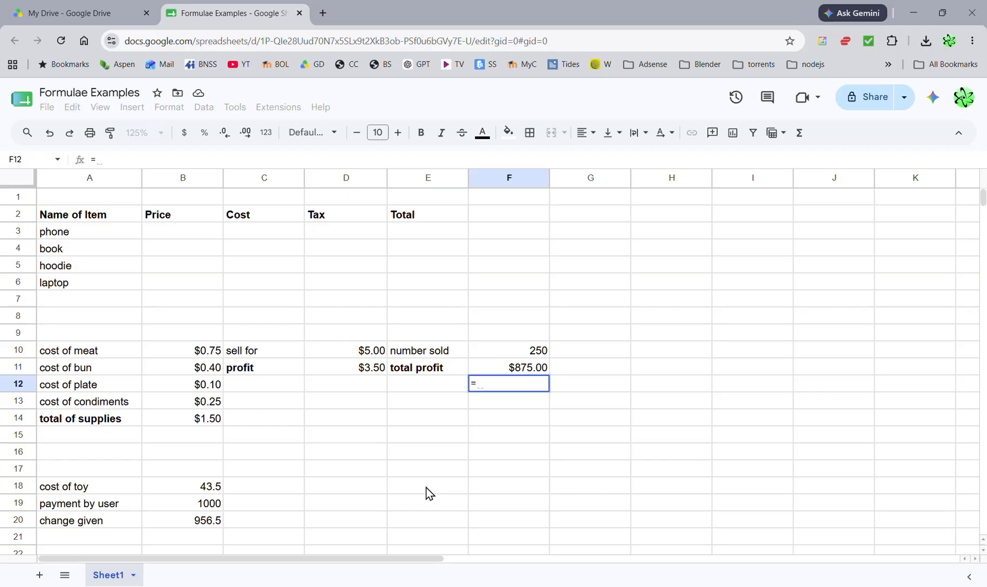
{"action": "type", "text": "prod"}
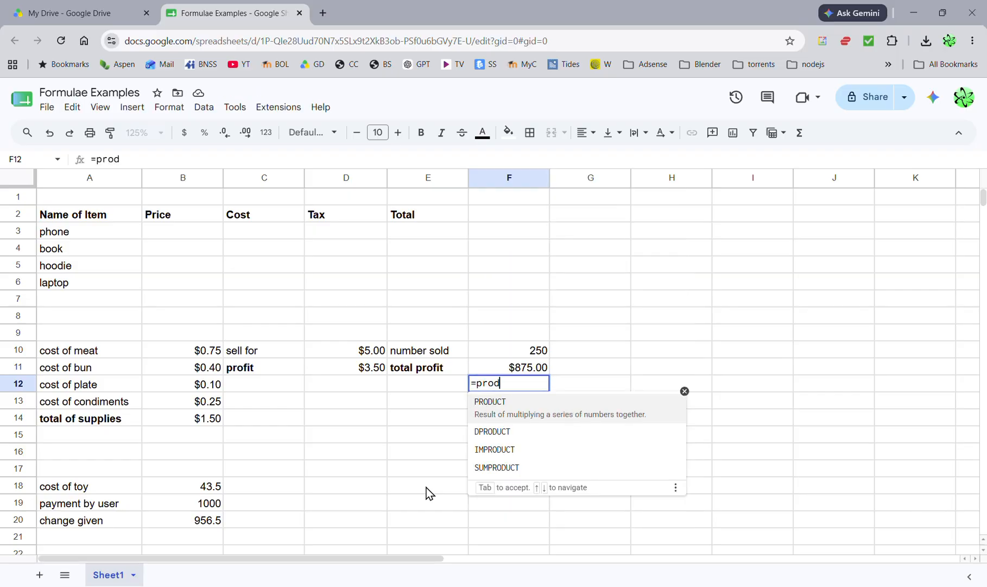
{"action": "type", "text": "uct("}
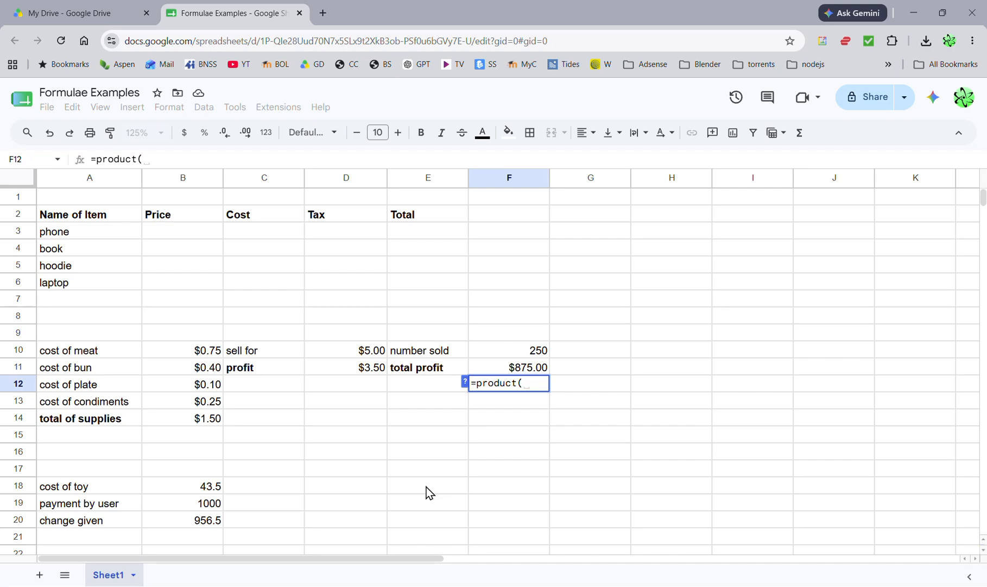
{"action": "left_click", "coordinate": [521, 352]}
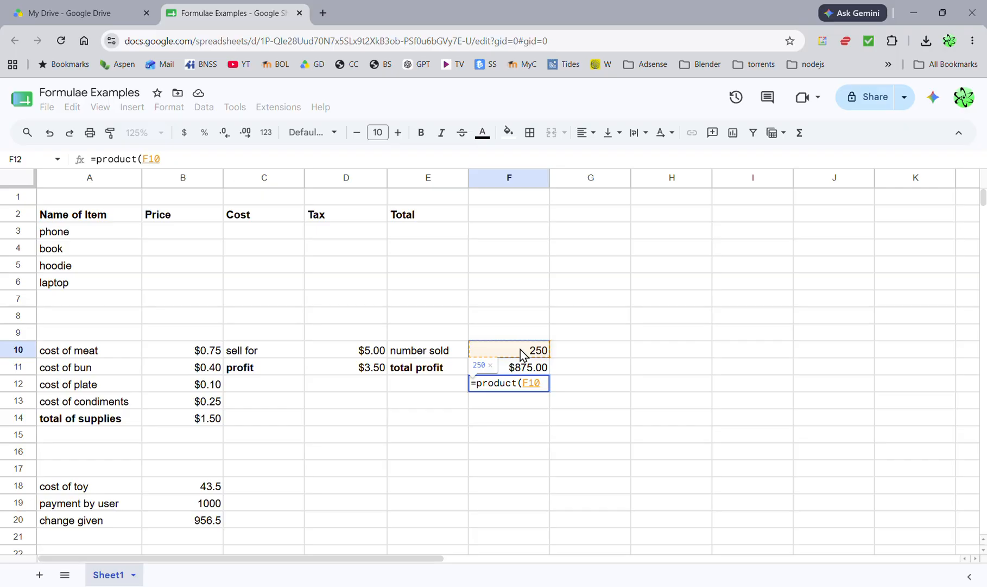
{"action": "type", "text": ","}
{"action": "left_click", "coordinate": [348, 372]}
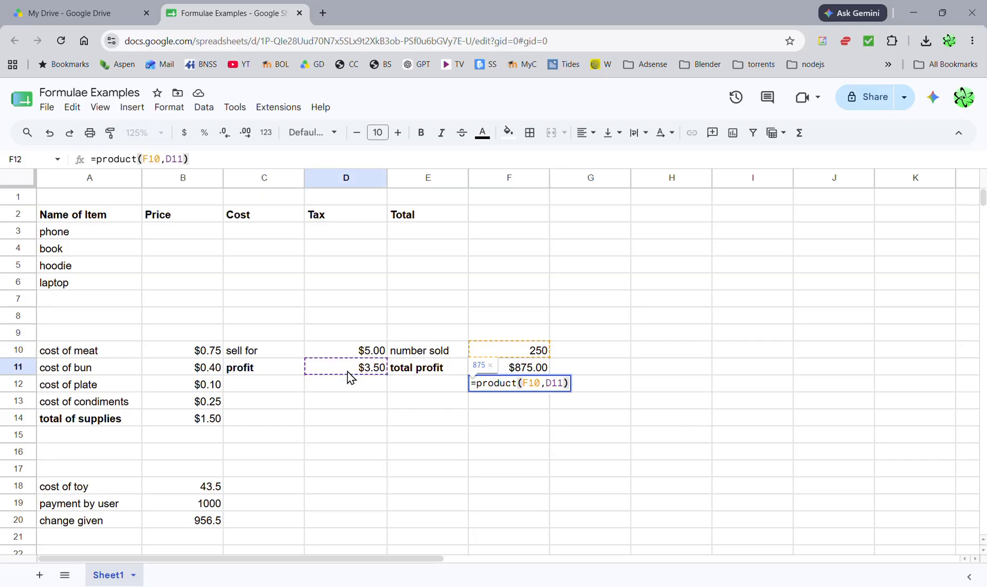
{"action": "key", "text": "Return"}
- Format the PRODUCT result in F12 as dollar currency
{"action": "left_click", "coordinate": [493, 385]}
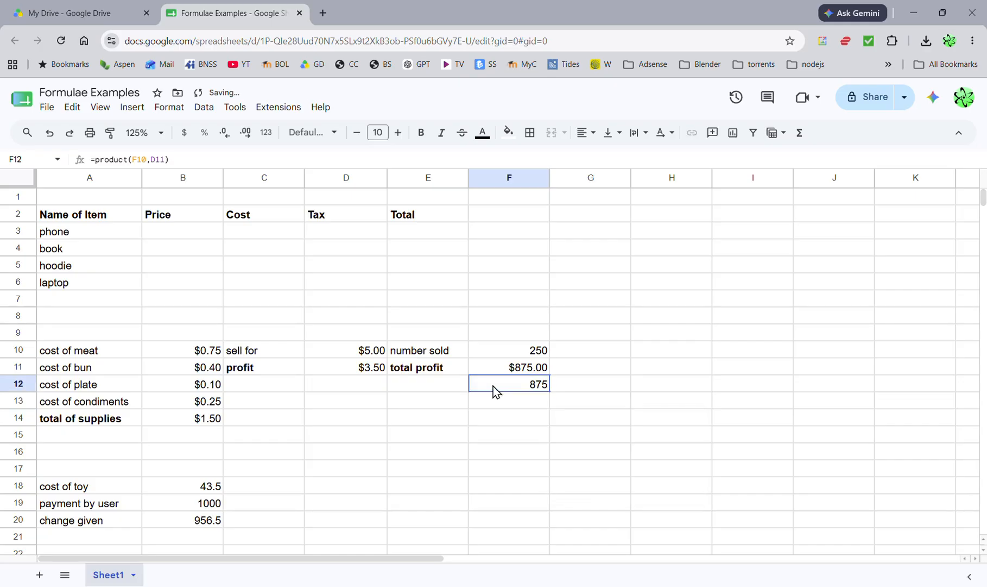
{"action": "left_click", "coordinate": [450, 385]}
{"action": "left_click", "coordinate": [500, 387]}
{"action": "left_click", "coordinate": [184, 132]}
- Compare the PRODUCT formula in F12 with the multiplication formula in F11
{"action": "left_click", "coordinate": [503, 370]}
{"action": "double_click", "coordinate": [500, 386]}
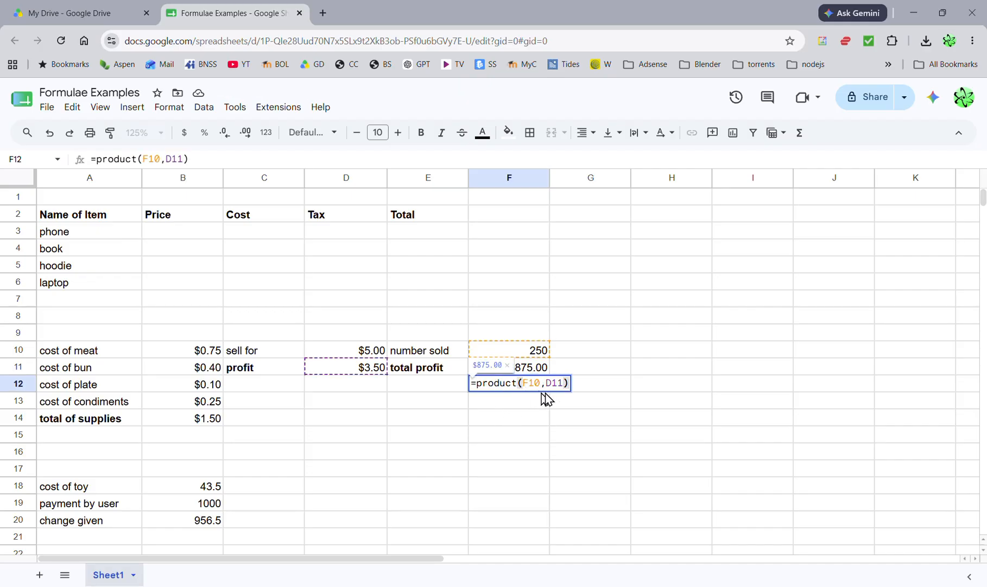
{"action": "double_click", "coordinate": [553, 383]}
{"action": "left_click", "coordinate": [566, 383]}
{"action": "key", "text": "Escape"}
{"action": "left_click", "coordinate": [502, 374]}
{"action": "double_click", "coordinate": [502, 374]}
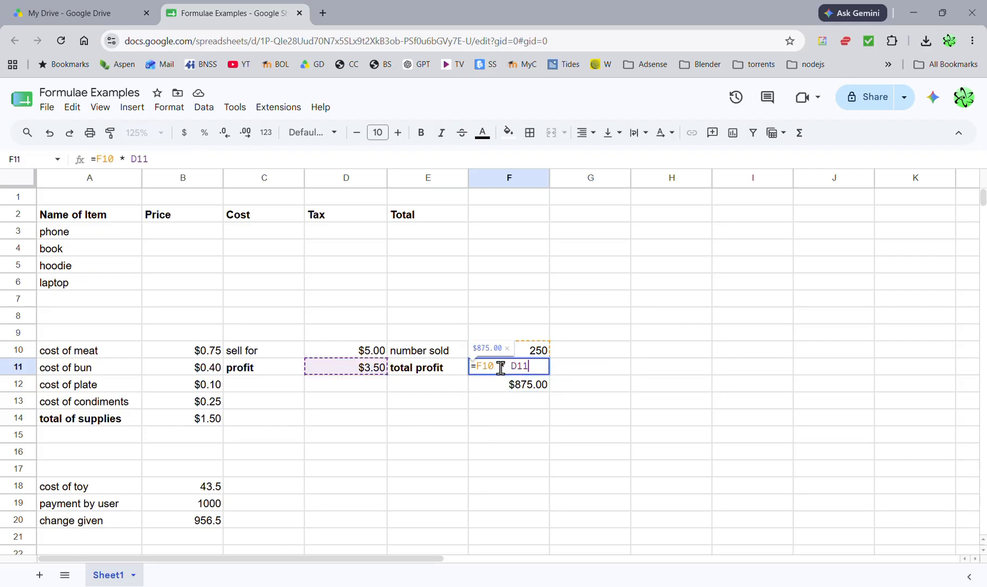
{"action": "left_click", "coordinate": [499, 402]}
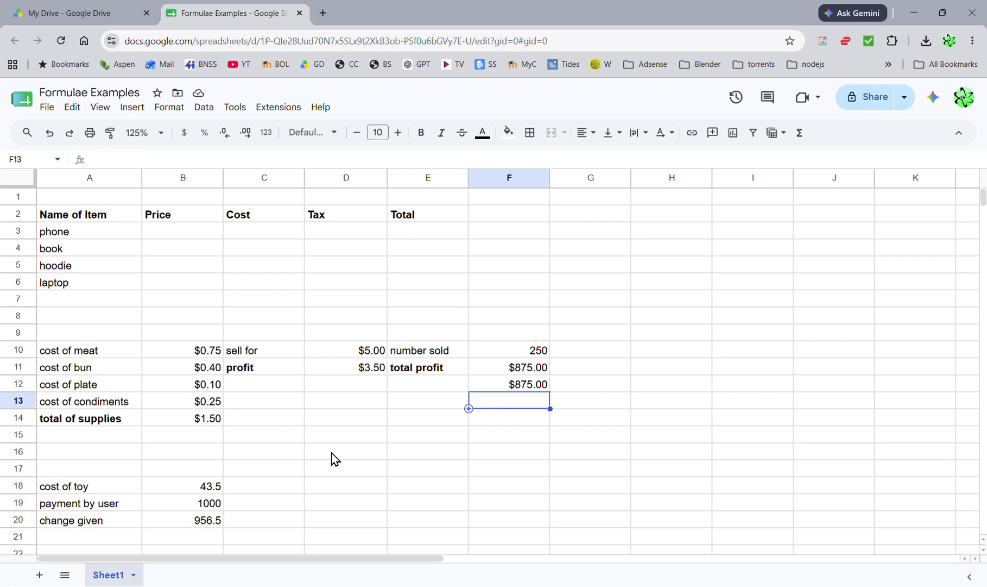
- Fill the pizza table with 12 slices per pizza in B36, 5 pizzas in E36 and 8 people in E37
{"action": "scroll", "coordinate": [332, 458], "scroll_direction": "down", "scroll_amount": 10}
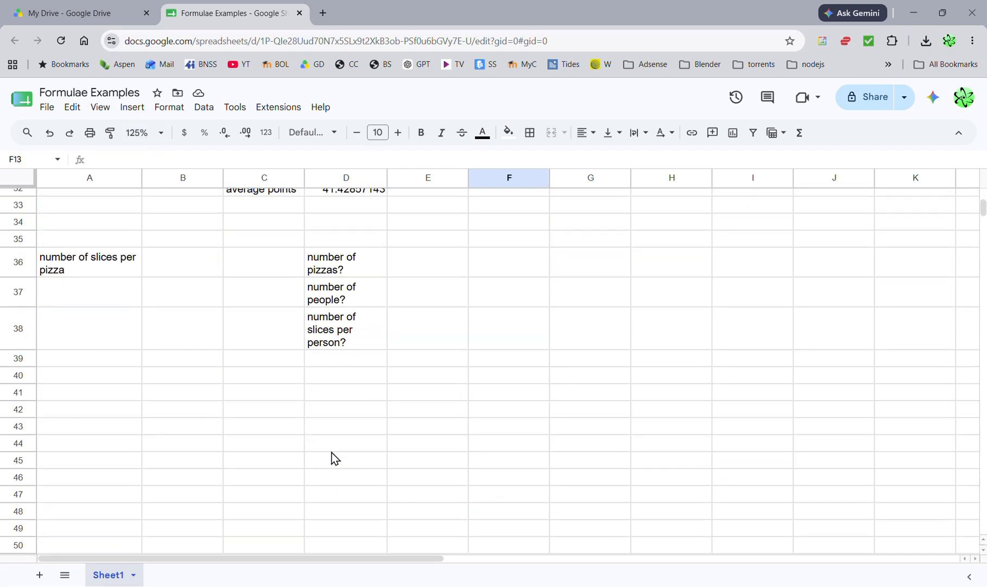
{"action": "left_click", "coordinate": [176, 262]}
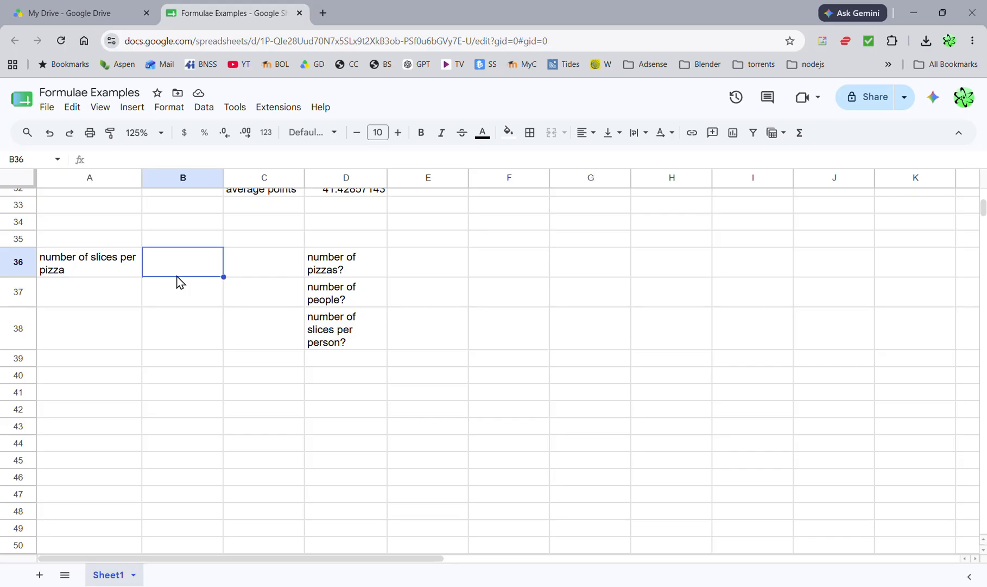
{"action": "type", "text": "12"}
{"action": "left_click", "coordinate": [392, 265]}
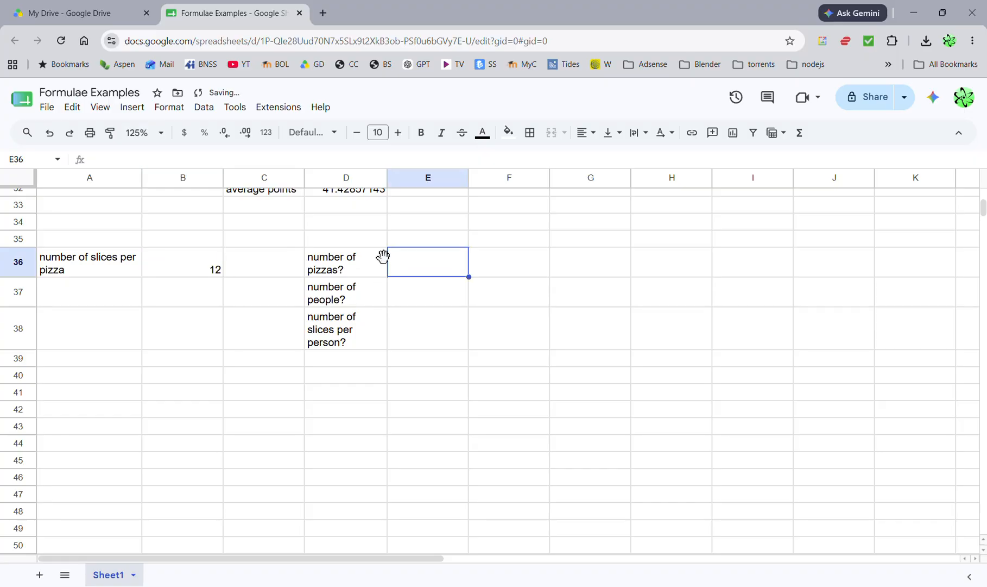
{"action": "type", "text": "5"}
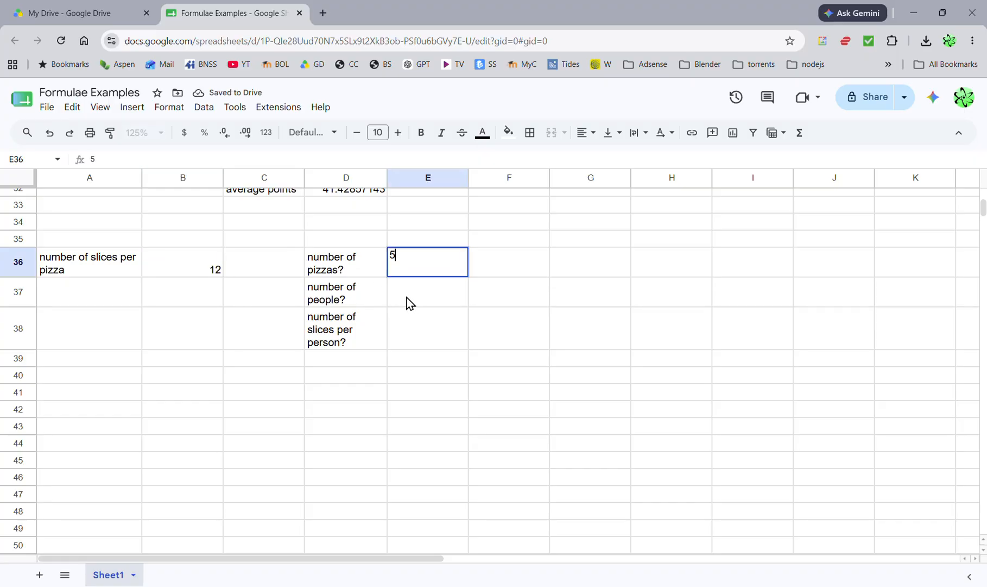
{"action": "left_click", "coordinate": [407, 300]}
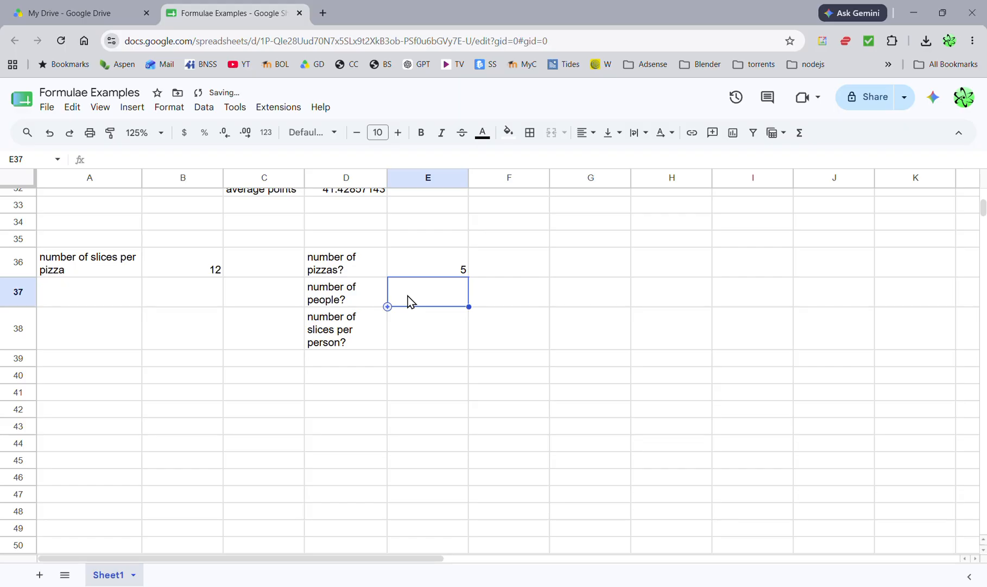
{"action": "type", "text": "8"}
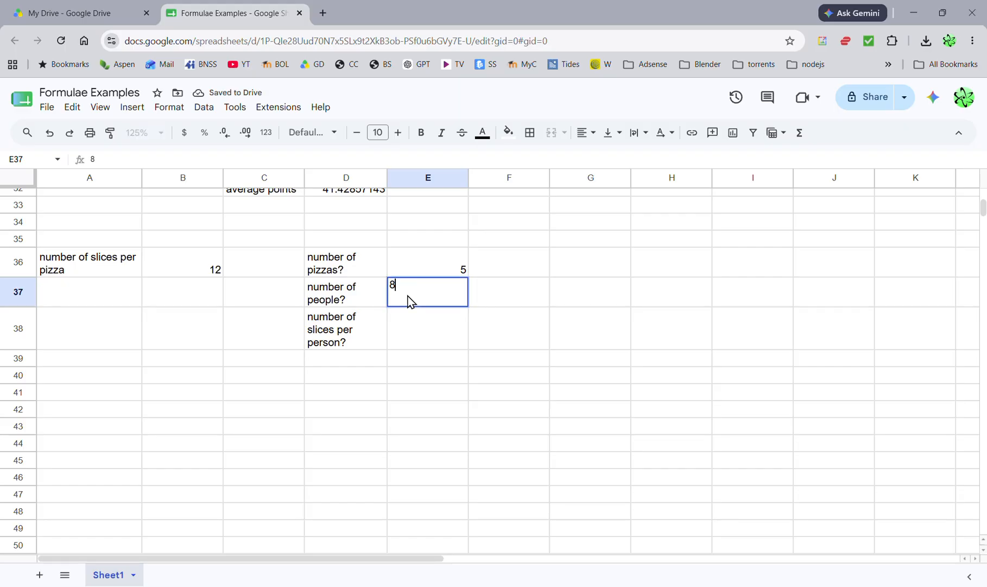
{"action": "left_click", "coordinate": [416, 324]}
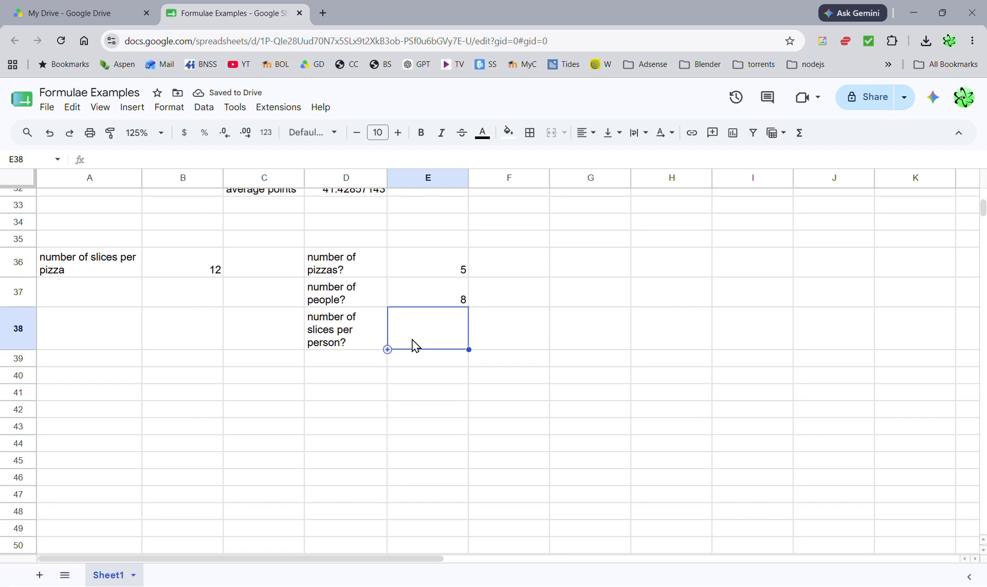
- Multiply the number of pizzas by the slices per pizza in E38 with =E36*B36
{"action": "type", "text": "="}
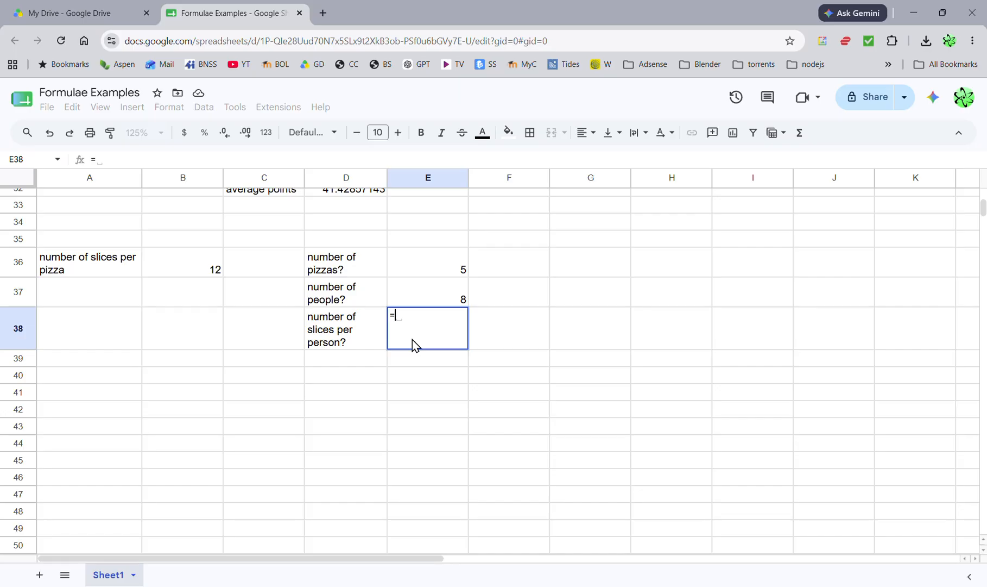
{"action": "left_click", "coordinate": [435, 274]}
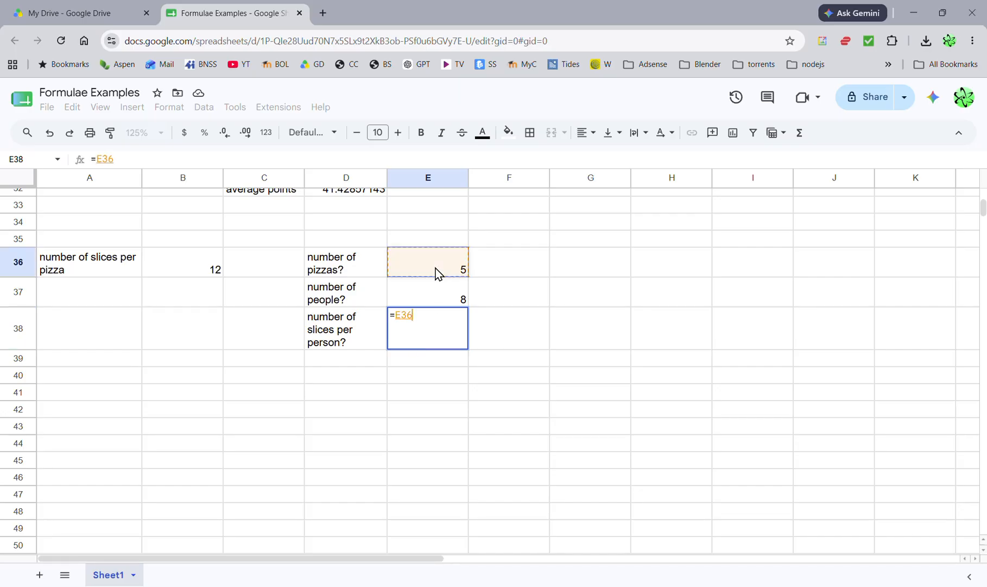
{"action": "type", "text": "*"}
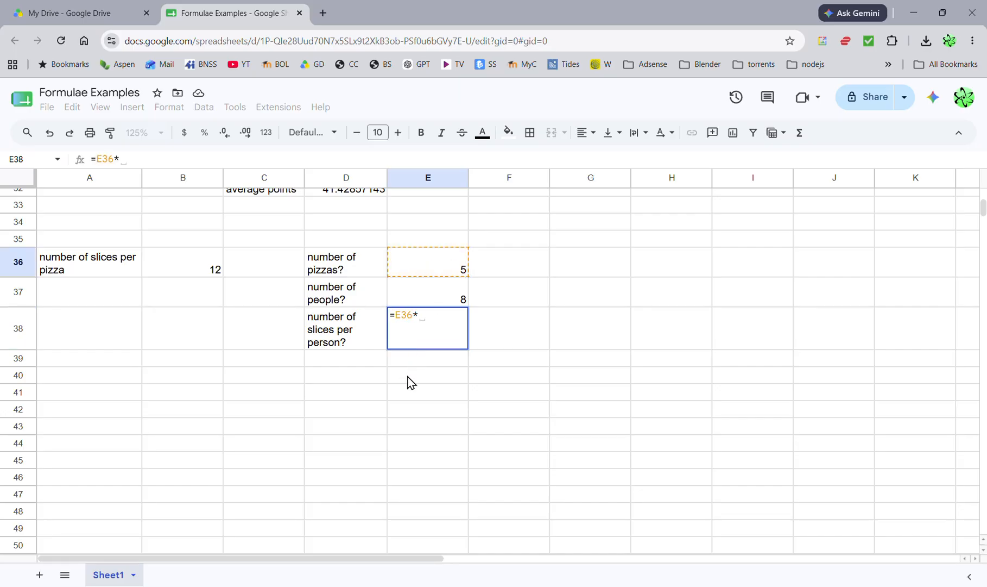
{"action": "left_click", "coordinate": [190, 269]}
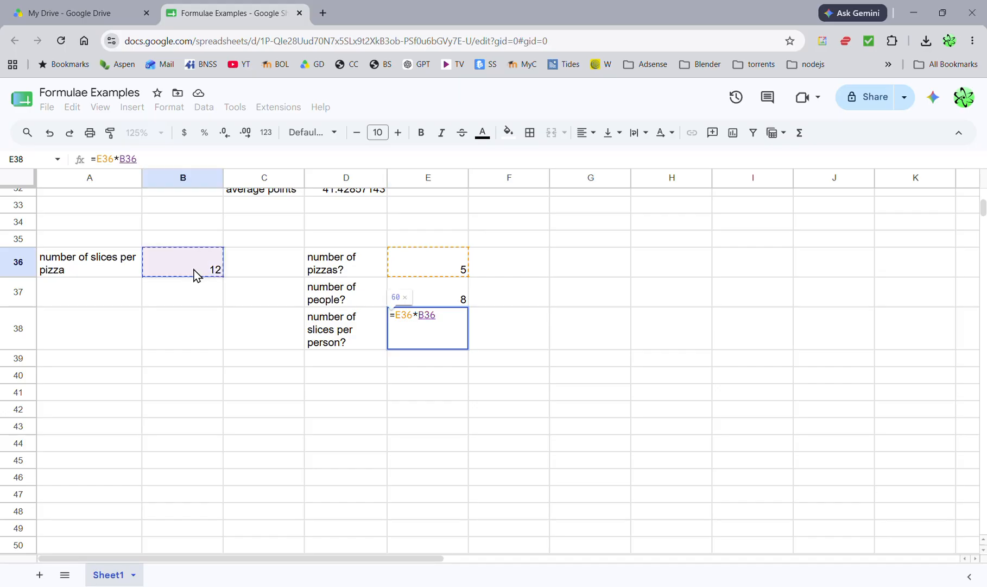
{"action": "key", "text": "Return"}
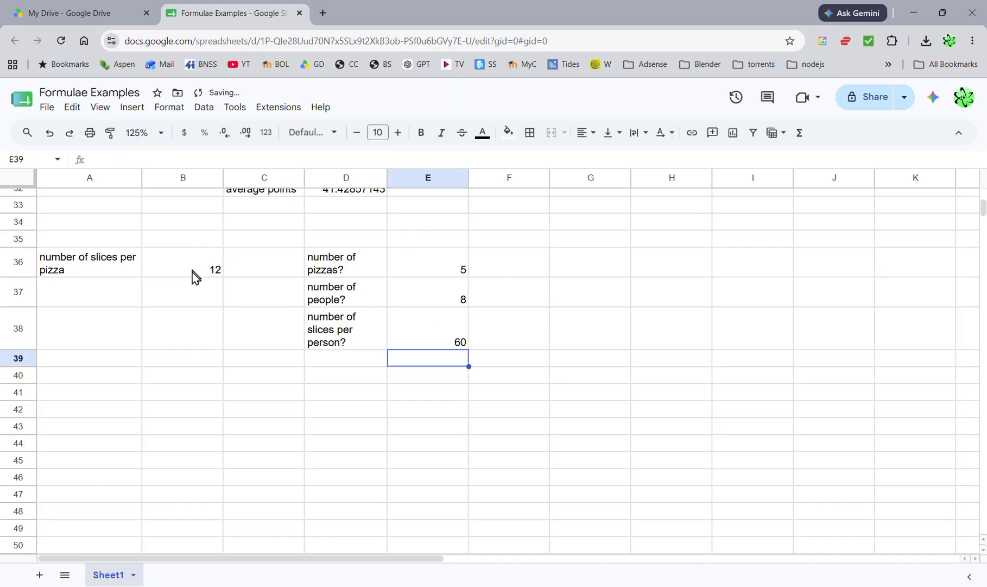
{"action": "left_click", "coordinate": [434, 340]}
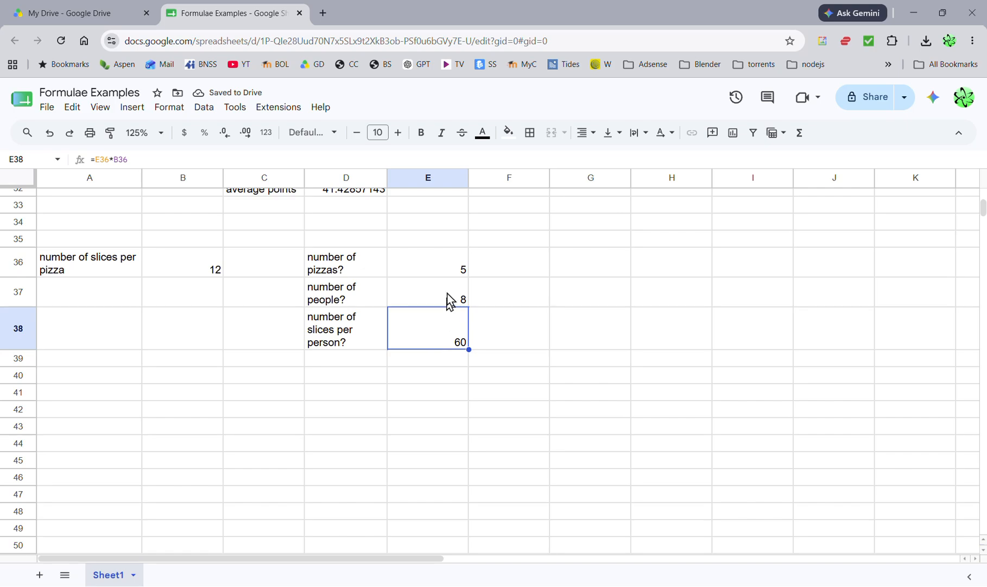
- Test the formula in E38 by setting the number of pizzas in E36 to 12, followed by 8
{"action": "left_click", "coordinate": [450, 274]}
{"action": "type", "text": "12"}
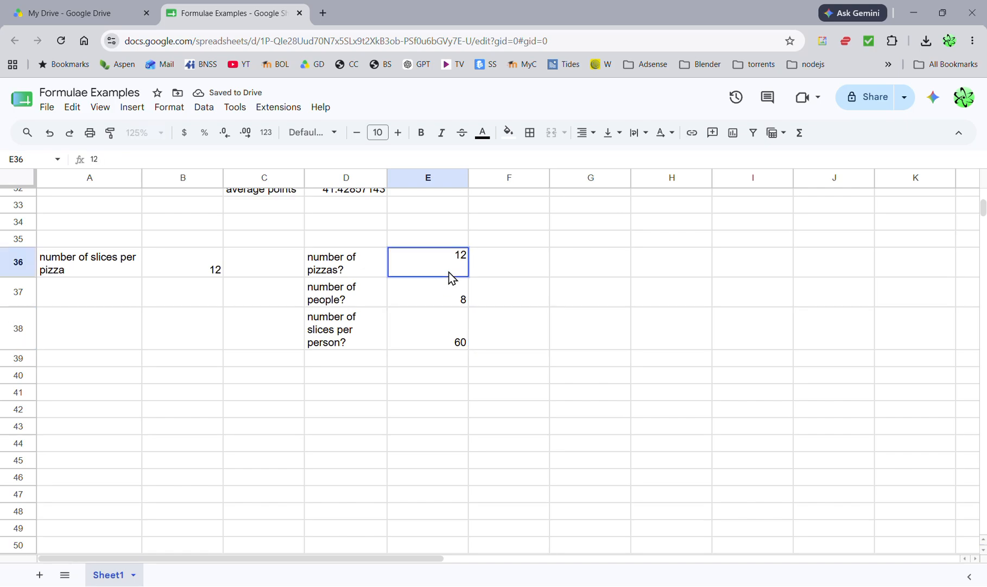
{"action": "left_click", "coordinate": [417, 339]}
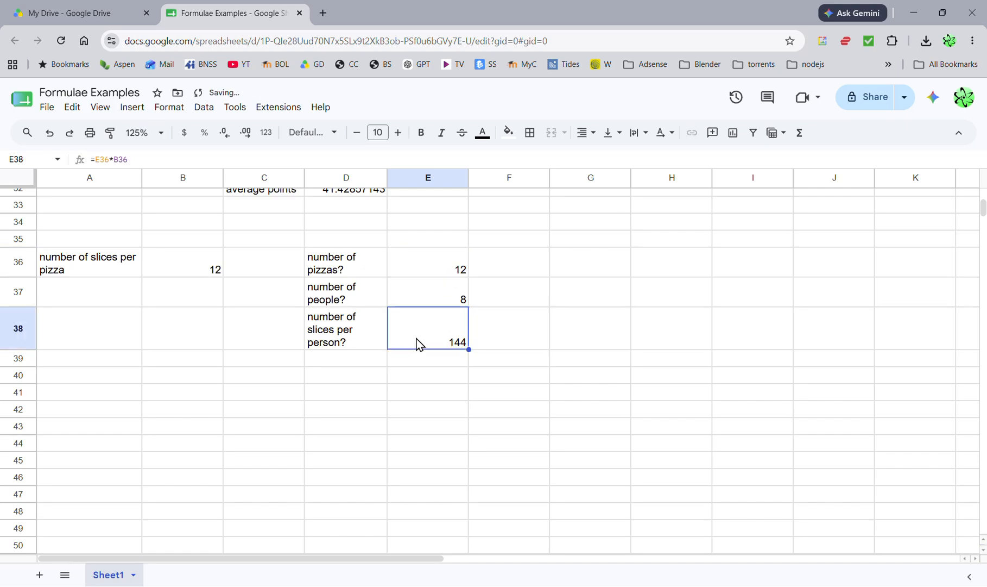
{"action": "left_click", "coordinate": [451, 275]}
{"action": "type", "text": "8"}
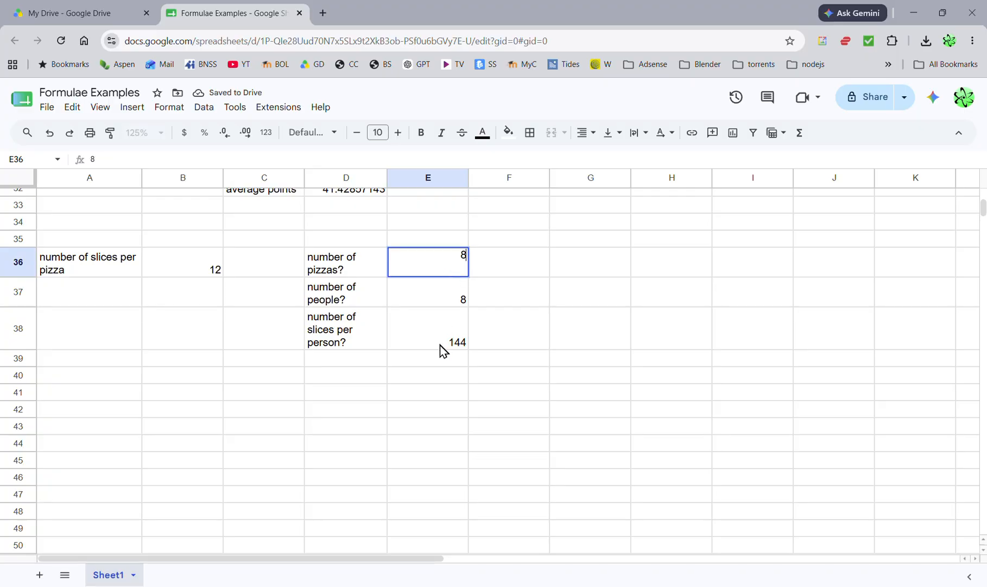
{"action": "left_click", "coordinate": [440, 345]}
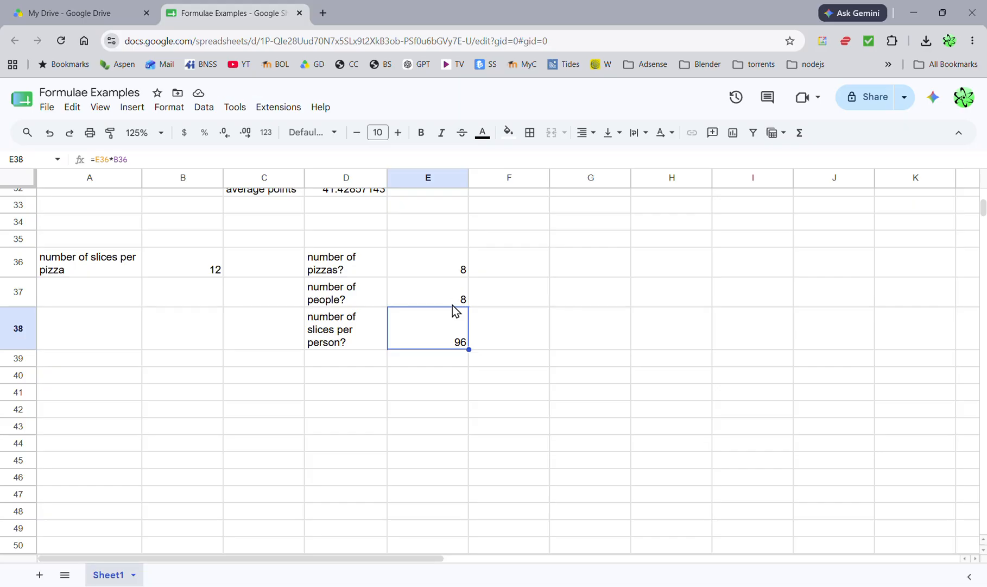
- Edit the formula in E38 to divide the total slices by the number of people, as =(E36*B36)/E37
{"action": "double_click", "coordinate": [429, 346]}
{"action": "left_click", "coordinate": [395, 316]}
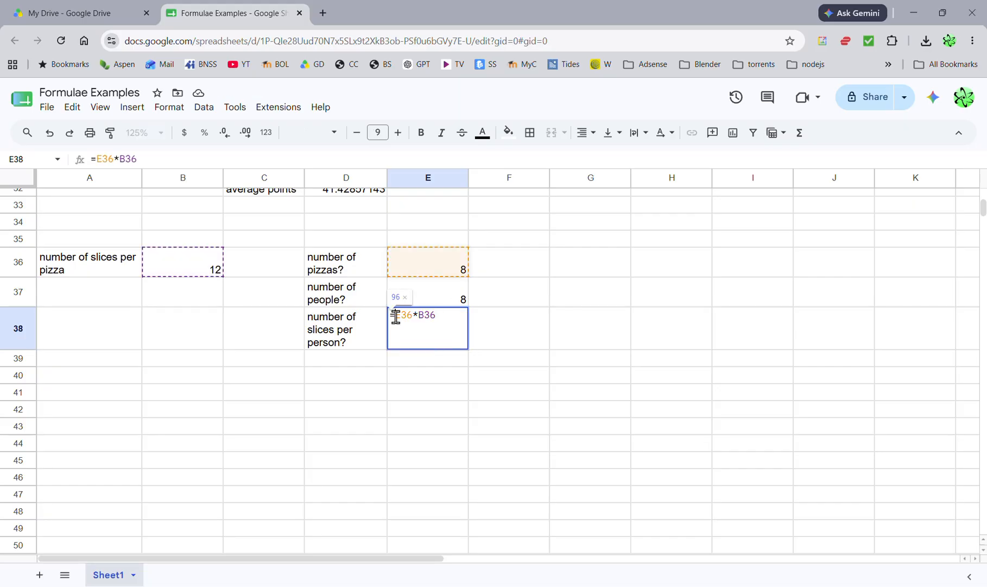
{"action": "type", "text": "("}
{"action": "left_click", "coordinate": [443, 317]}
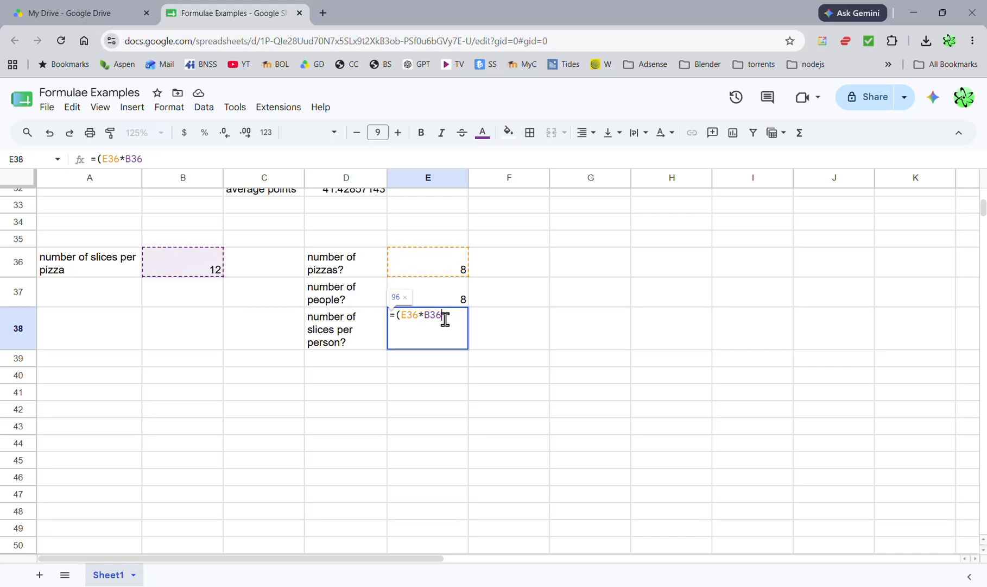
{"action": "type", "text": ")"}
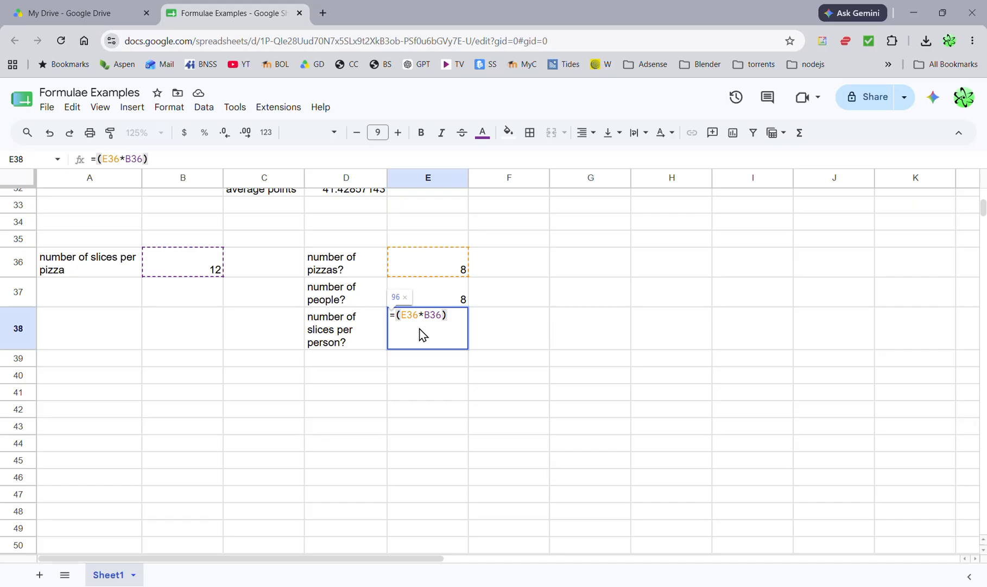
{"action": "type", "text": "/"}
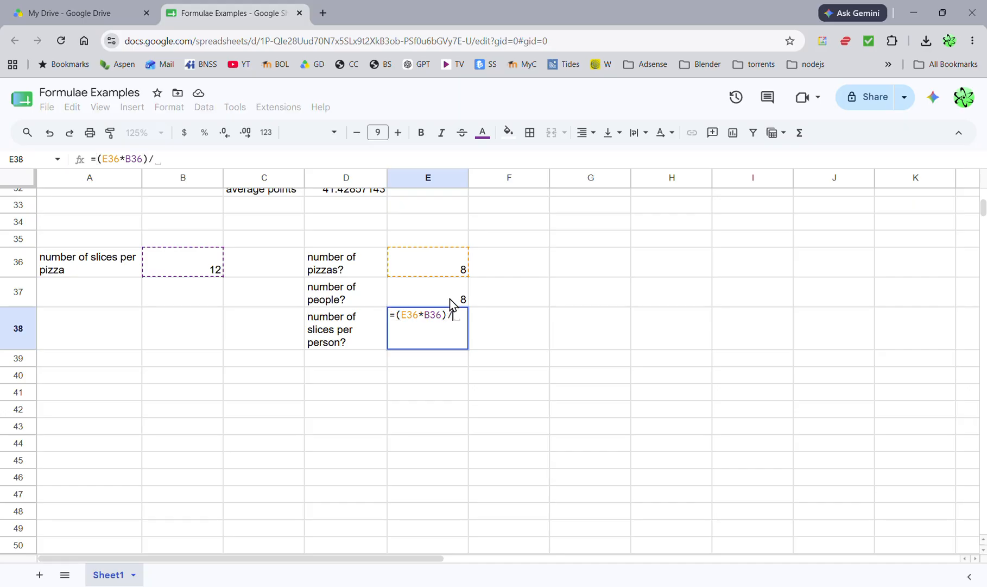
{"action": "left_click", "coordinate": [449, 298]}
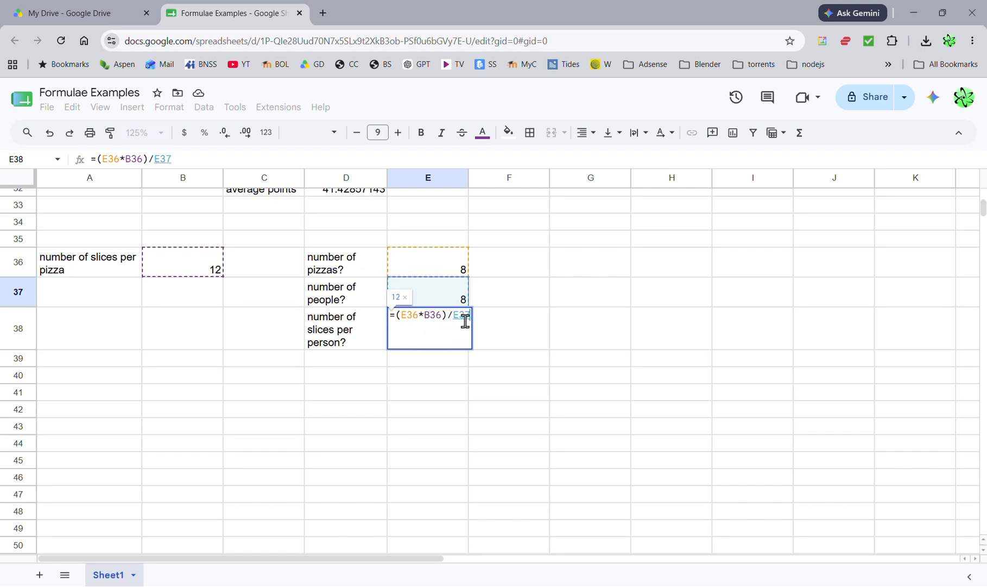
{"action": "key", "text": "Return"}
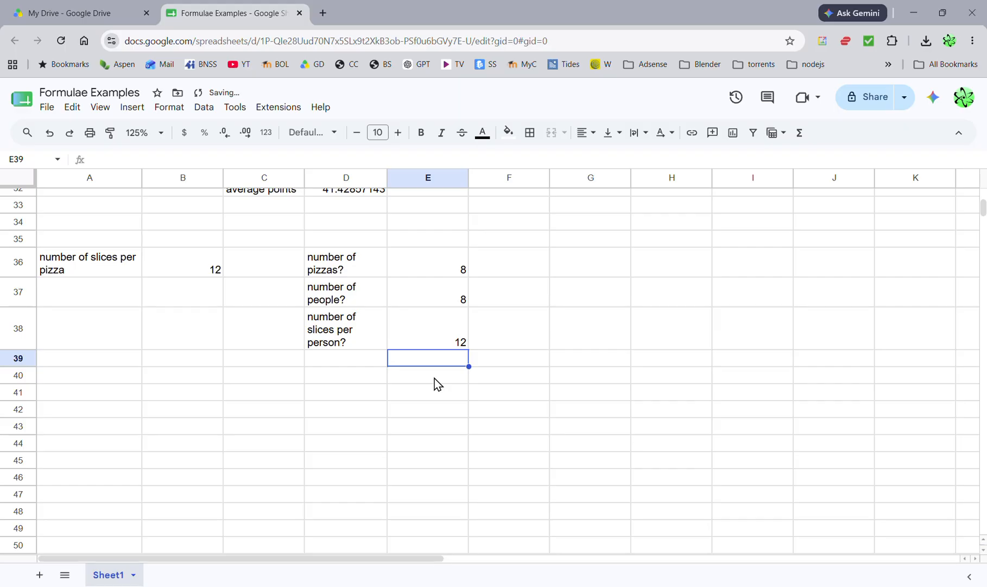
- Try the slices-per-person formula with 5 pizzas in E36, and finish with 3 pizzas
{"action": "left_click", "coordinate": [440, 336]}
{"action": "left_click", "coordinate": [431, 274]}
{"action": "type", "text": "5"}
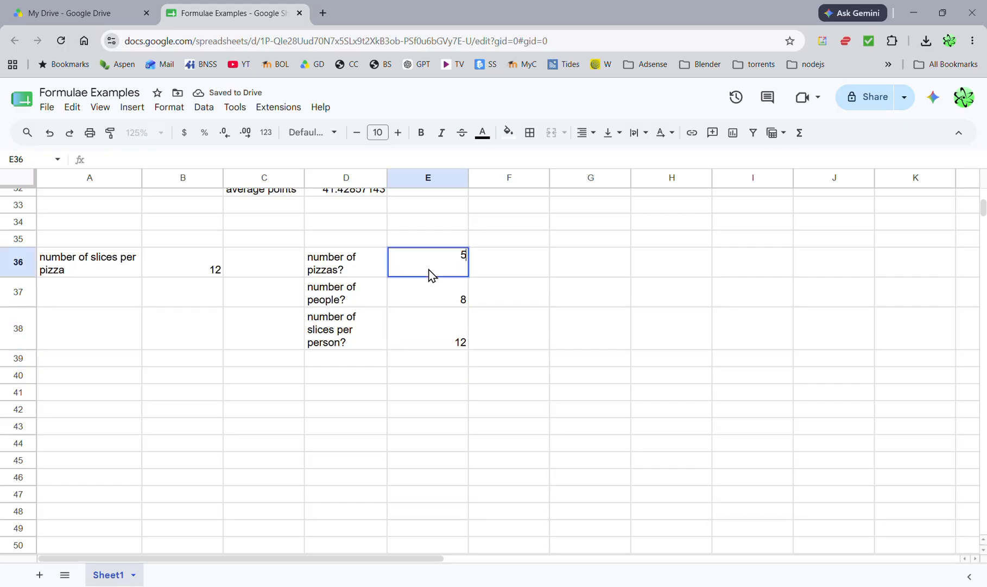
{"action": "key", "text": "Return"}
{"action": "left_click", "coordinate": [430, 274]}
{"action": "type", "text": "3"}
{"action": "key", "text": "Return"}
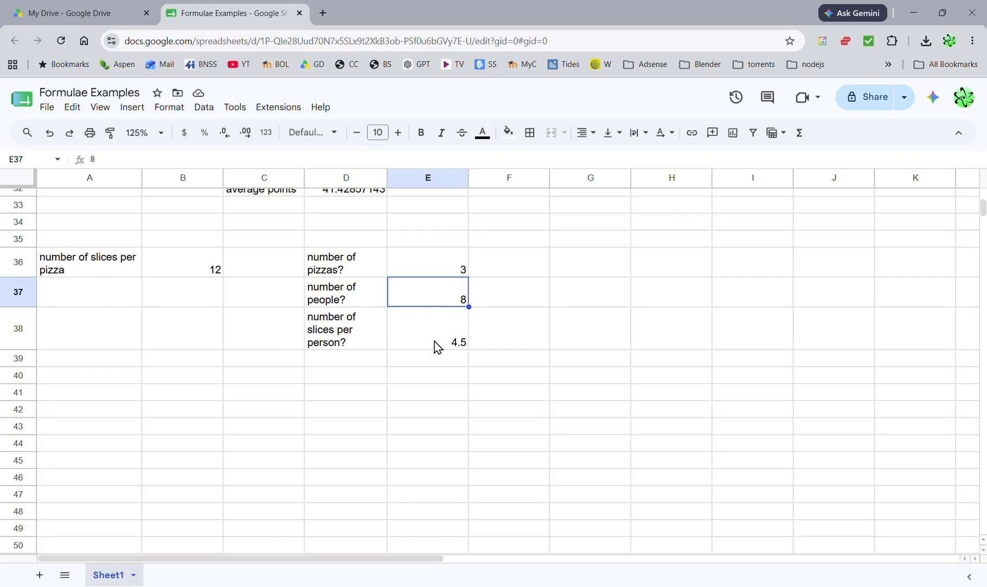
- Fill the Price column in B3:B6 with 2000 for phone, 12 for book, 45 for hoodie and 900 for laptop
{"action": "scroll", "coordinate": [434, 341], "scroll_direction": "up", "scroll_amount": 10}
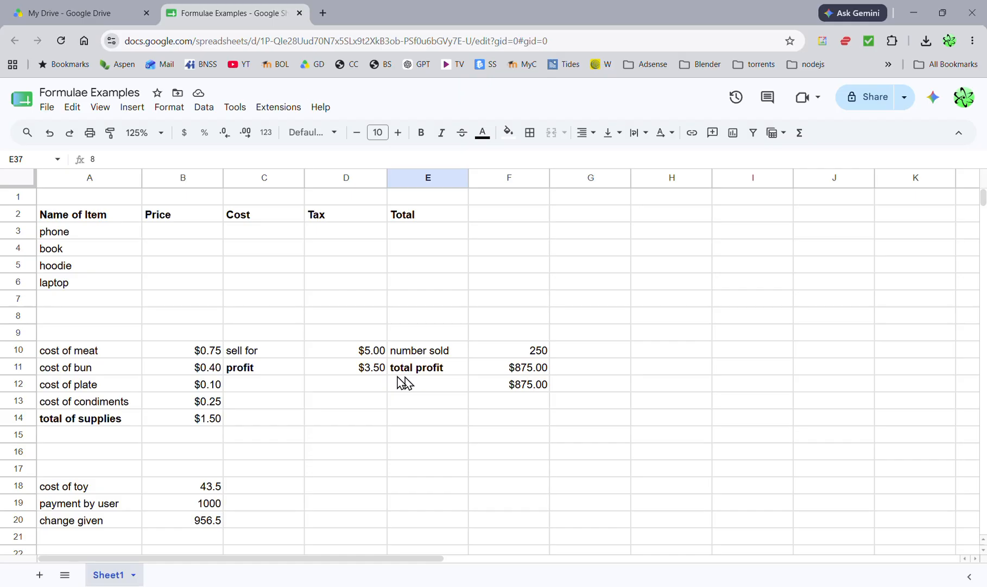
{"action": "left_click", "coordinate": [174, 233]}
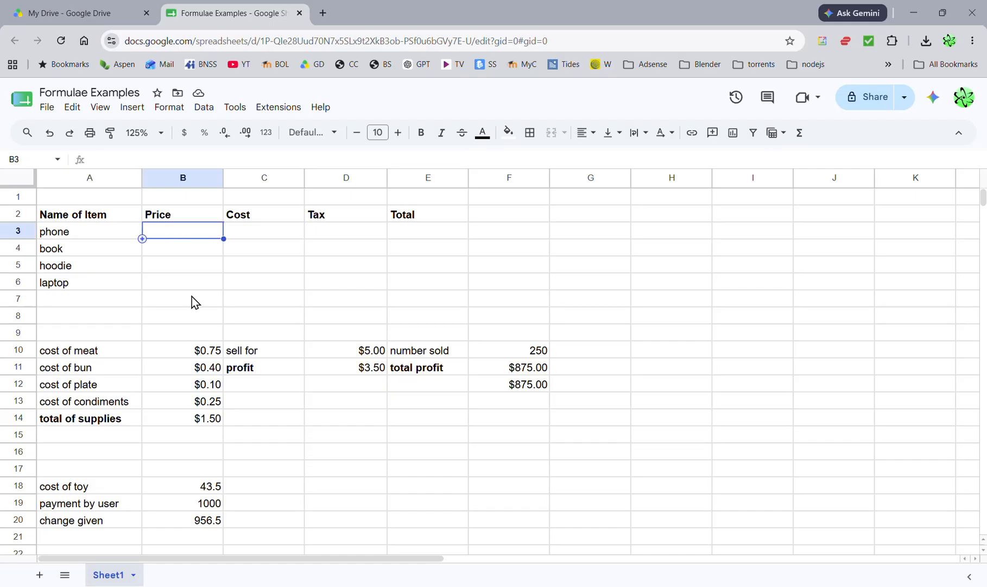
{"action": "type", "text": "2000"}
{"action": "key", "text": "Return"}
{"action": "type", "text": "12"}
{"action": "key", "text": "Return"}
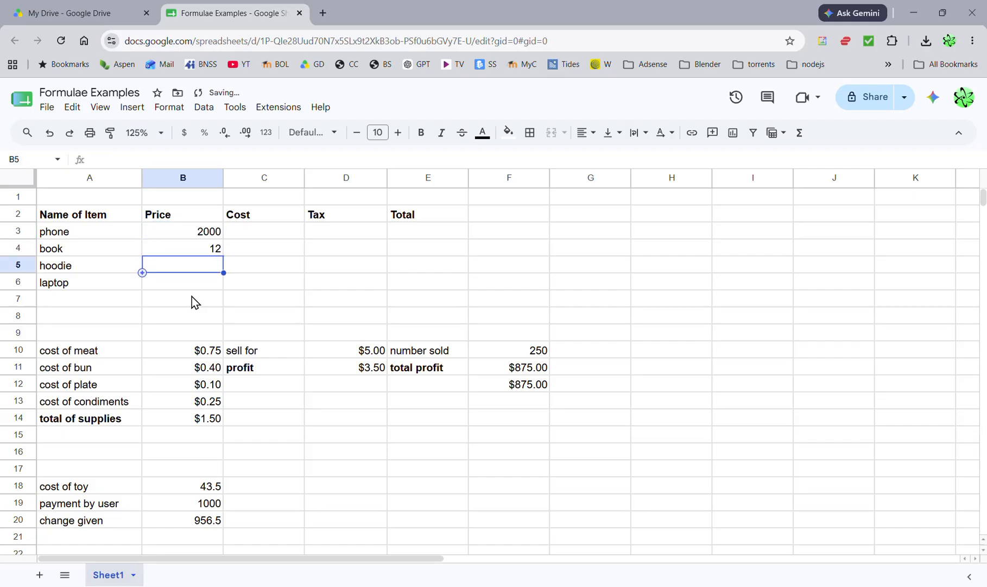
{"action": "type", "text": "45"}
{"action": "key", "text": "Return"}
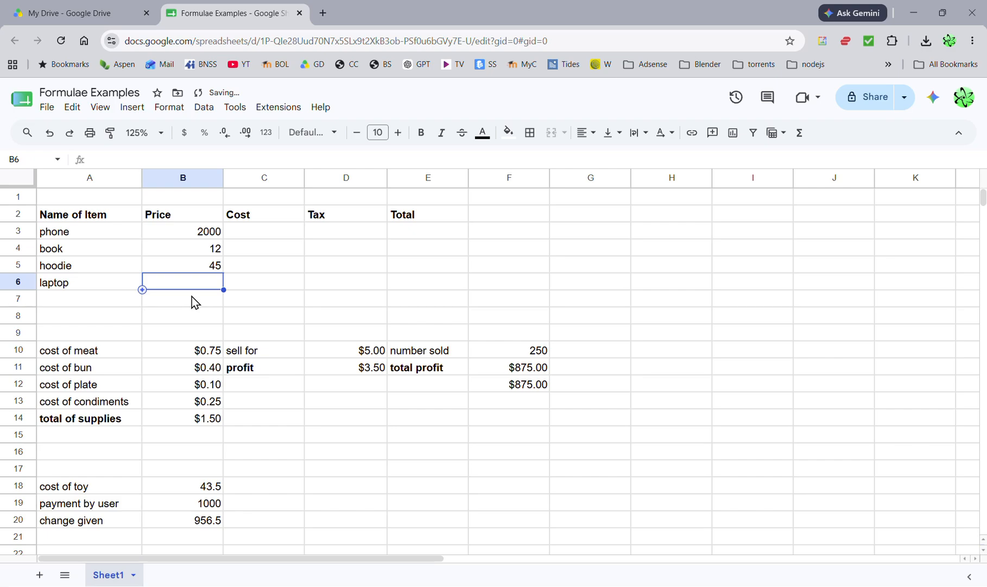
{"action": "type", "text": "900"}
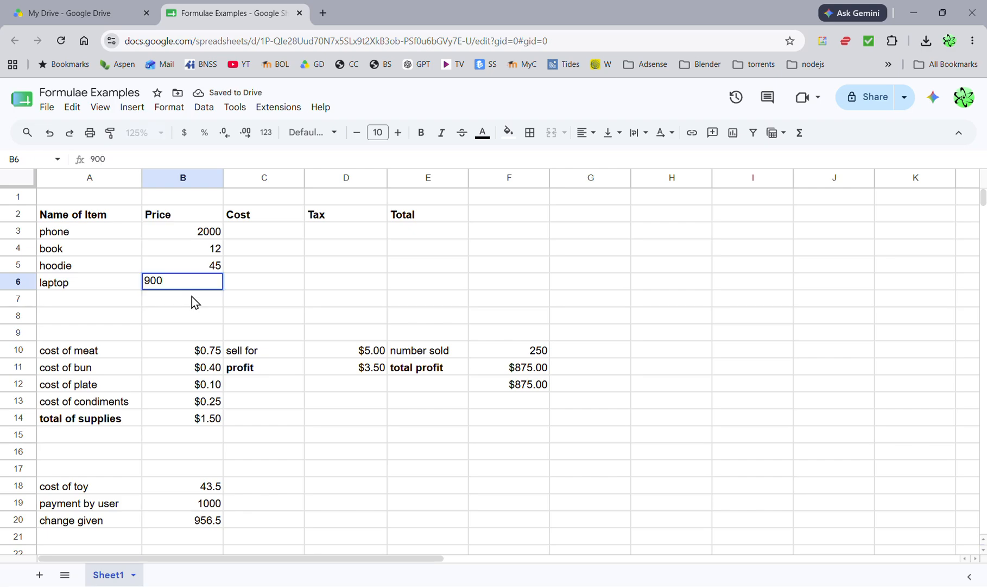
{"action": "left_click", "coordinate": [261, 229]}
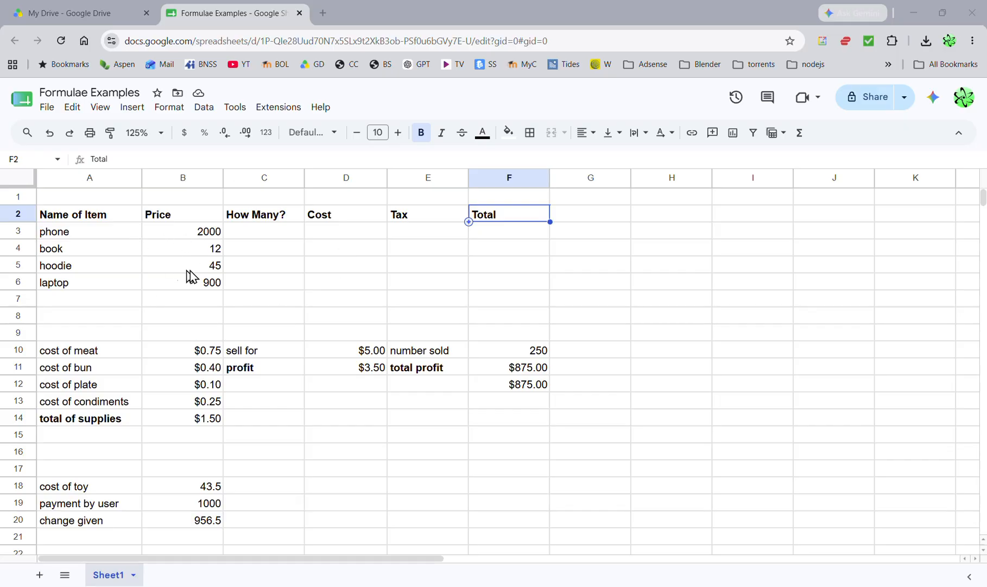
- Fill the How Many? column in C3:C6 with quantities 1, 5, 4 and 2
{"action": "left_click", "coordinate": [266, 230]}
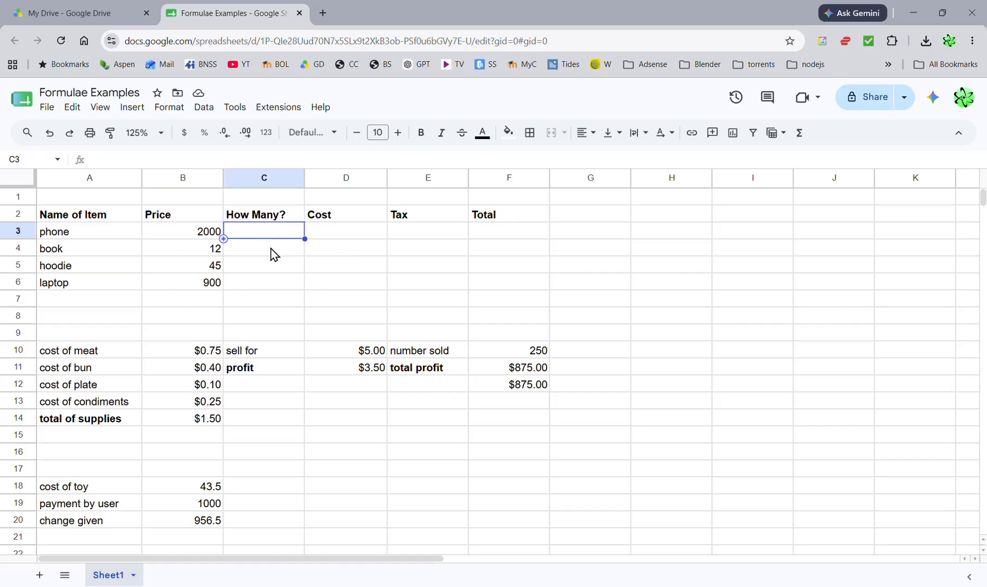
{"action": "type", "text": "1"}
{"action": "key", "text": "Return"}
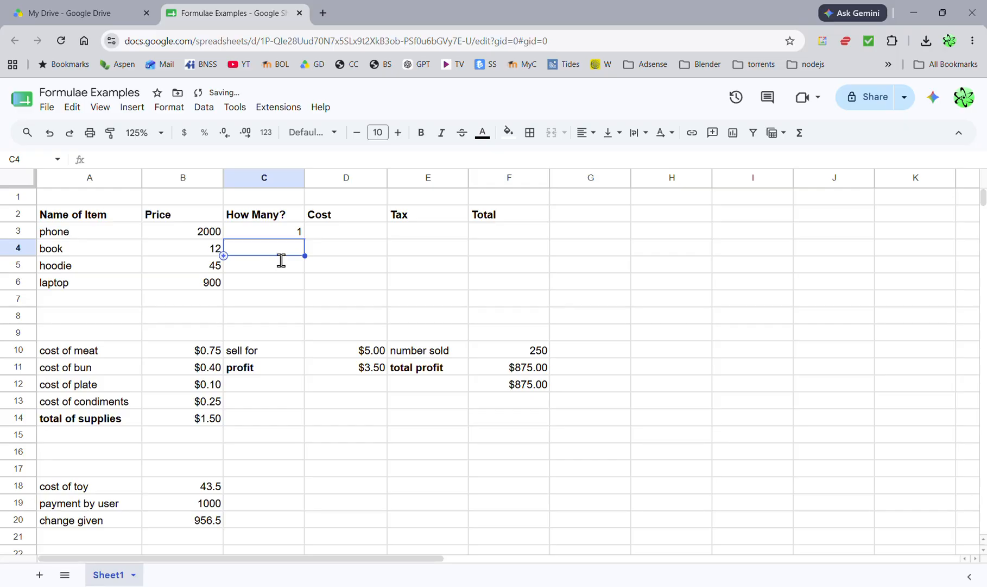
{"action": "type", "text": "5"}
{"action": "key", "text": "Return"}
{"action": "type", "text": "4"}
{"action": "key", "text": "Return"}
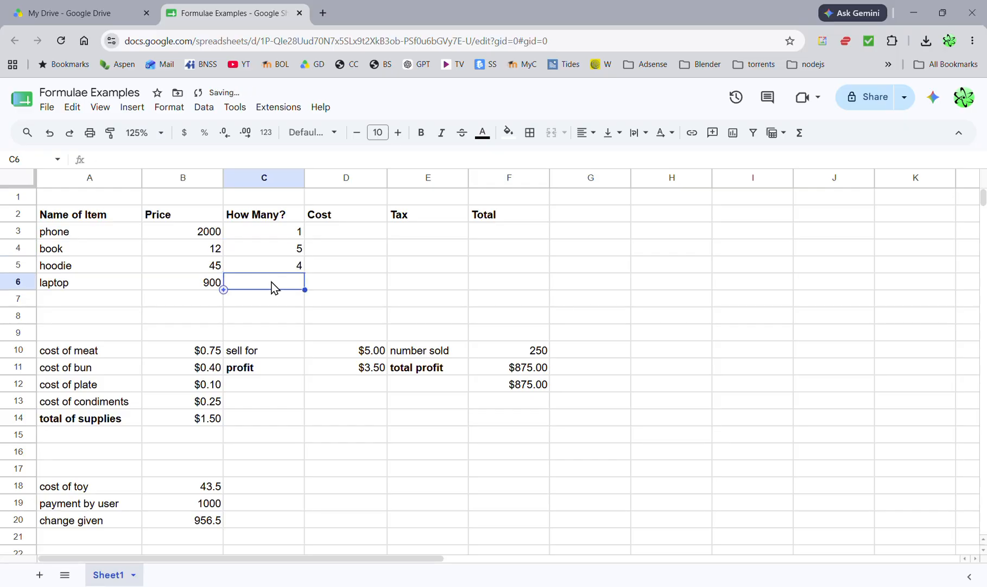
{"action": "type", "text": "2"}
{"action": "left_click", "coordinate": [339, 236]}
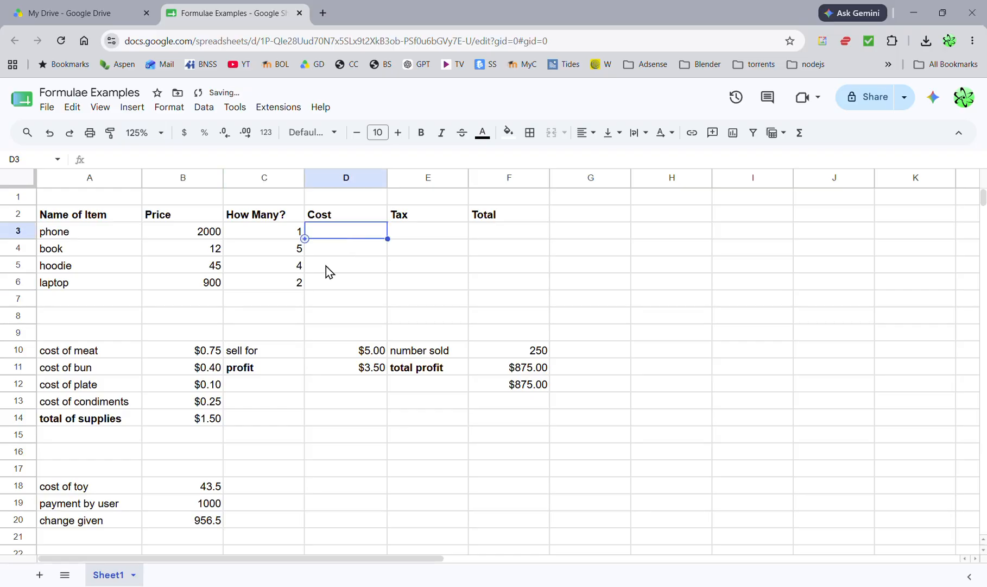
- Calculate the phone's cost in D3 by multiplying its price by its quantity with =b3*c3
{"action": "left_click", "coordinate": [103, 235]}
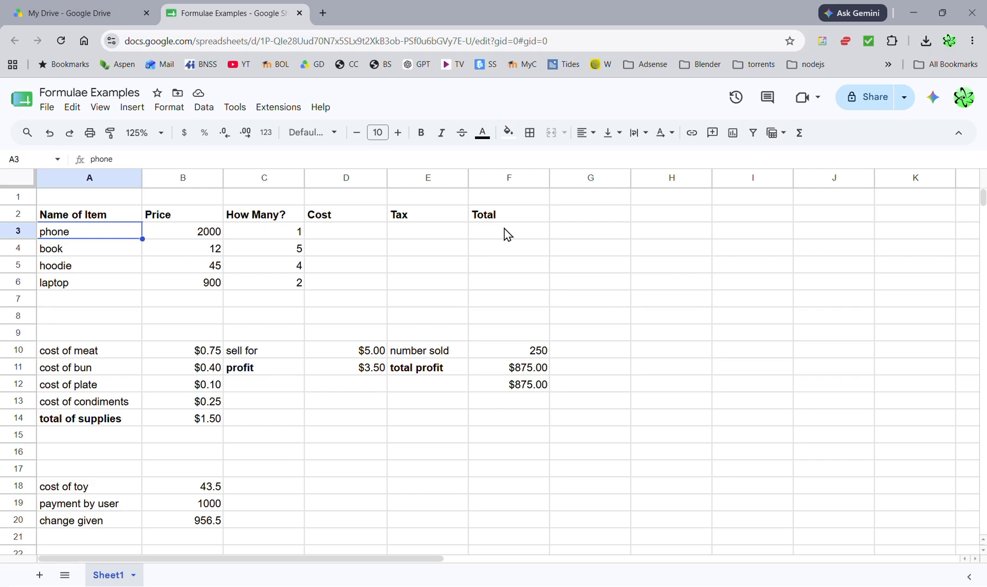
{"action": "left_click", "coordinate": [333, 237]}
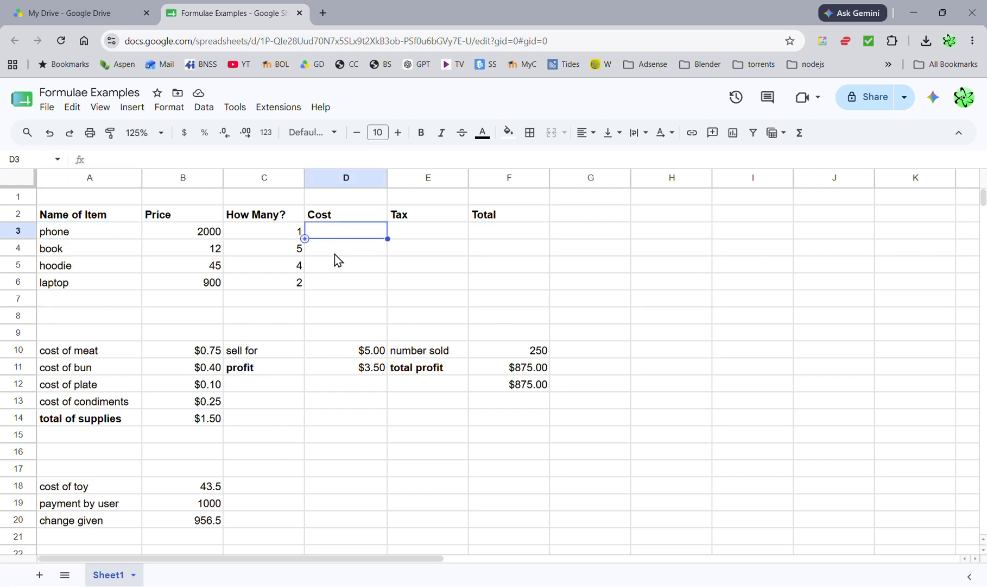
{"action": "type", "text": "=b3*"}
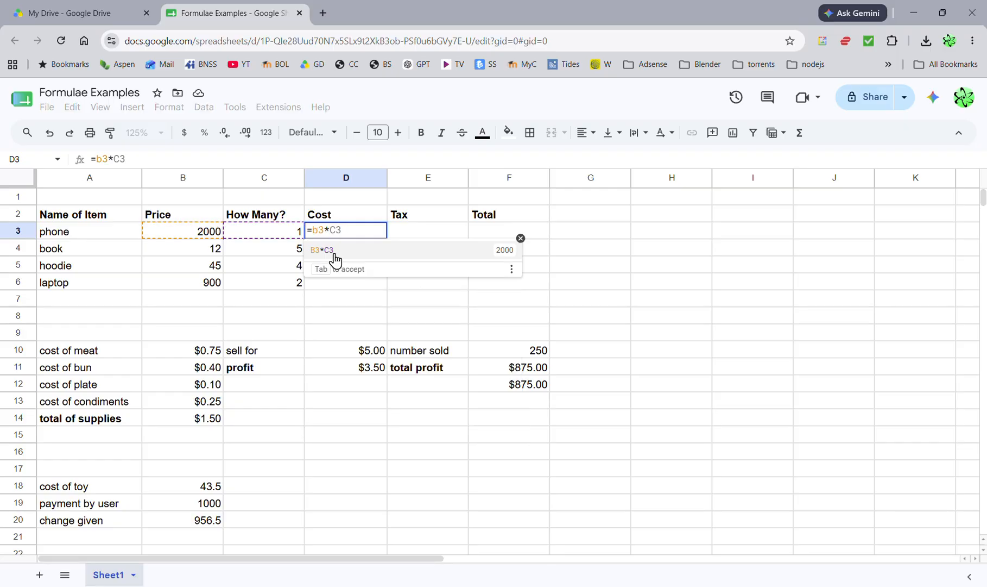
{"action": "type", "text": "c3"}
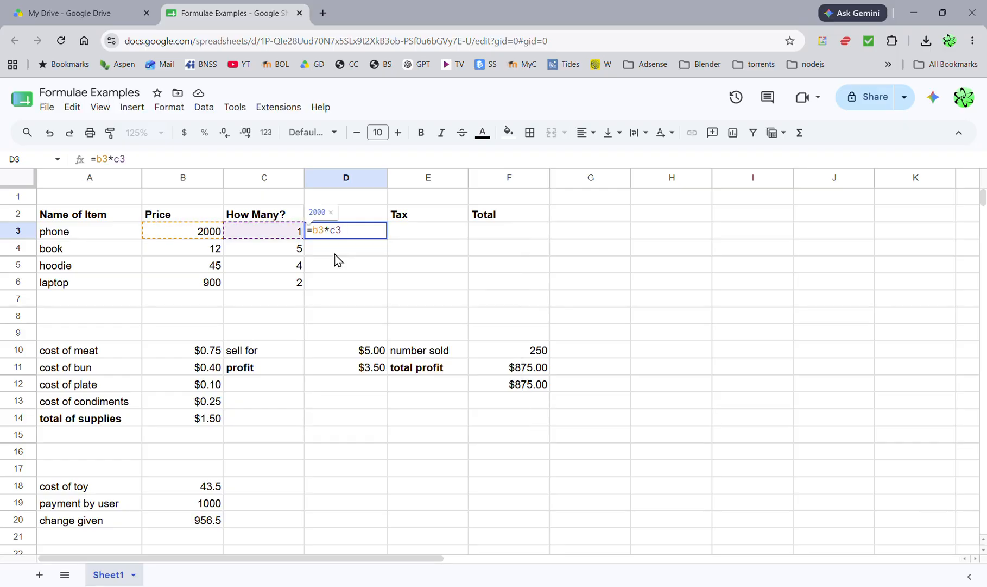
{"action": "key", "text": "Return"}
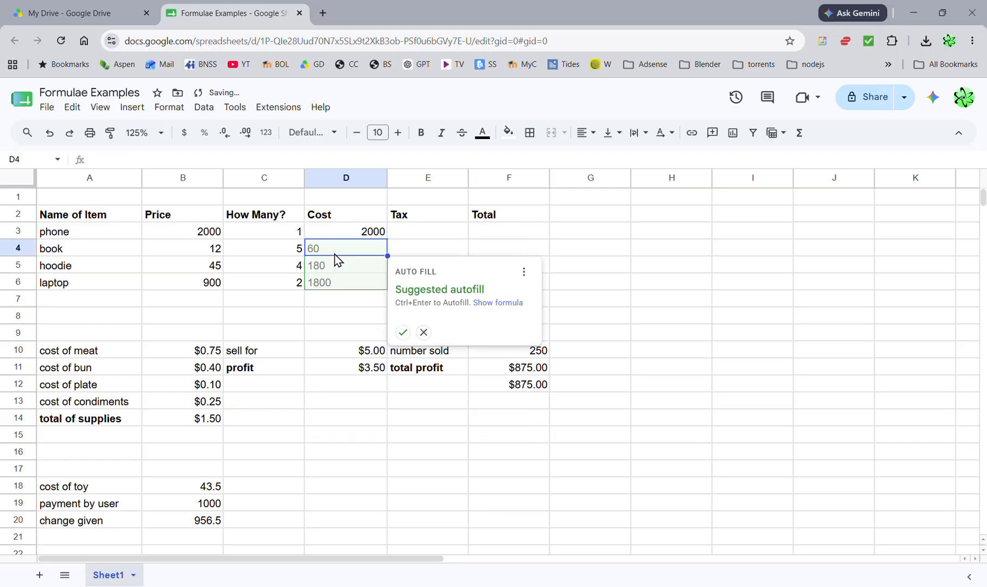
- Enter the tax rate .10 in cell H1, outside the item table
{"action": "left_click", "coordinate": [418, 234]}
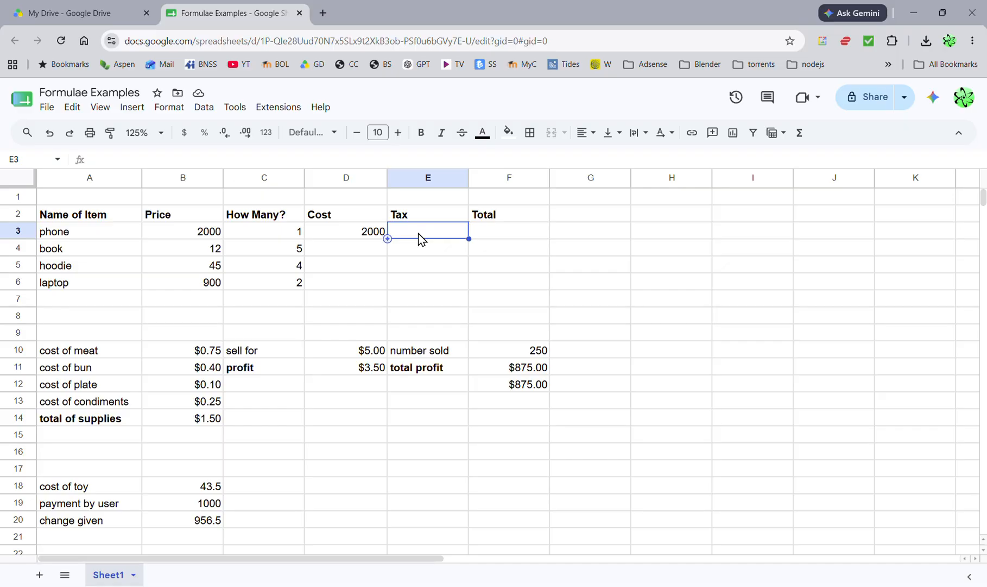
{"action": "left_click", "coordinate": [659, 201]}
{"action": "type", "text": ".10"}
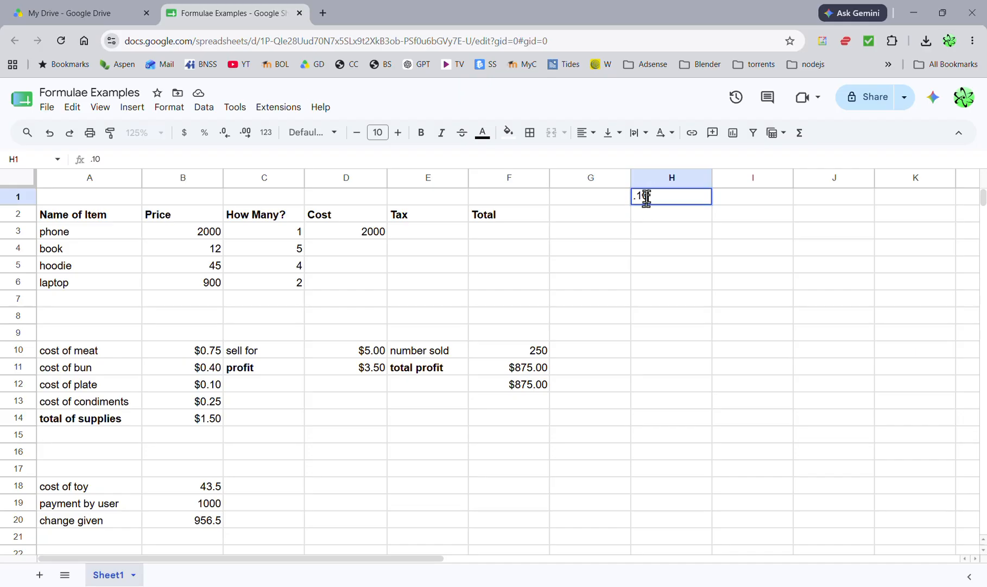
- Calculate the phone's tax in E3 from its cost with the formula =d3*.10
{"action": "left_click", "coordinate": [427, 235]}
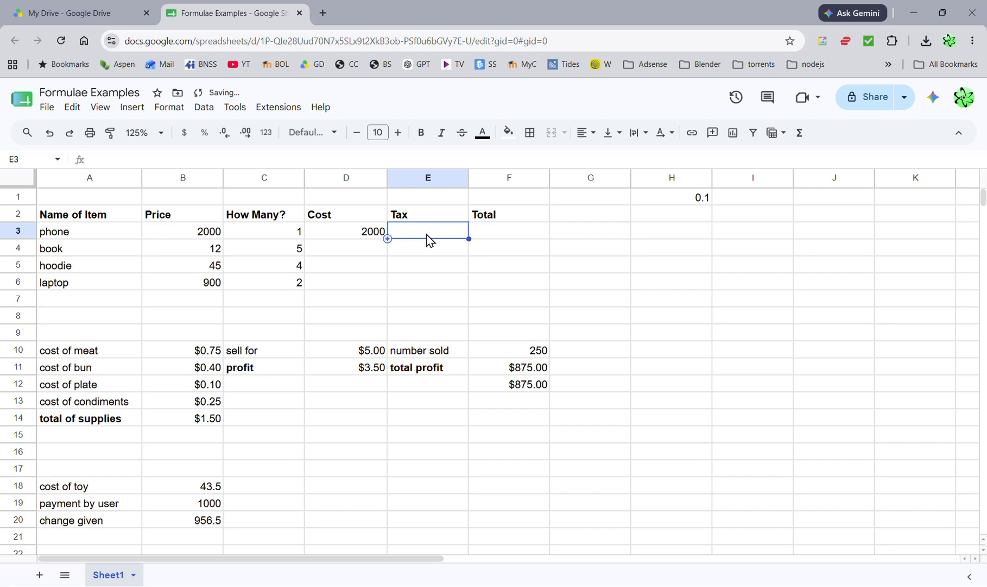
{"action": "type", "text": "=d3*.10"}
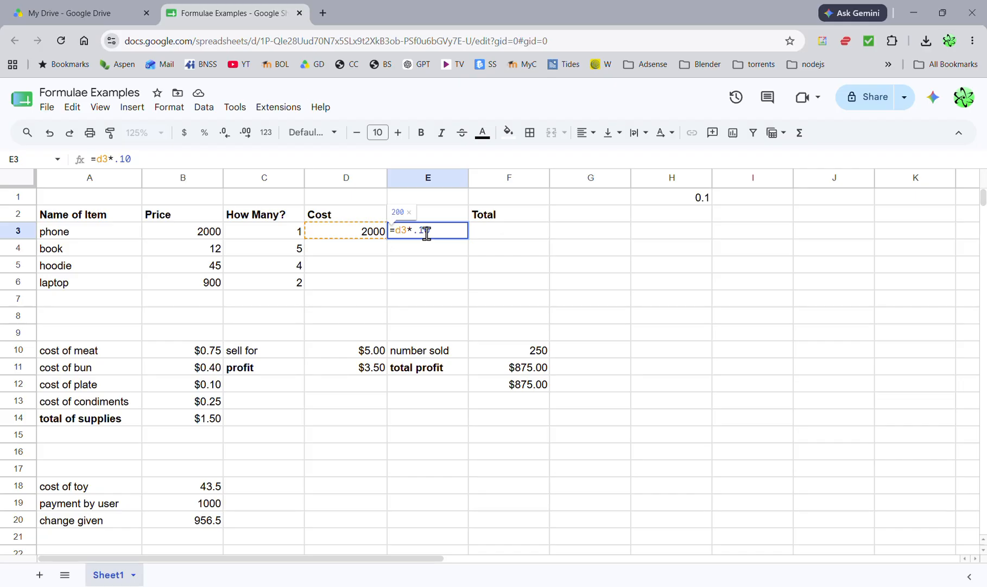
{"action": "key", "text": "Return"}
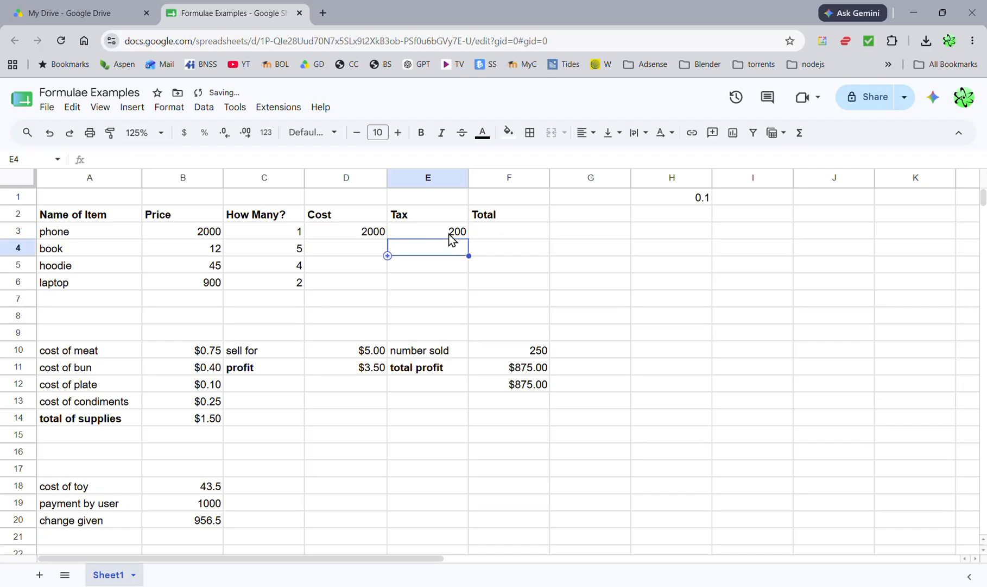
- Calculate the phone's total in F3 by adding its cost and tax with =d3+e3
{"action": "double_click", "coordinate": [477, 230]}
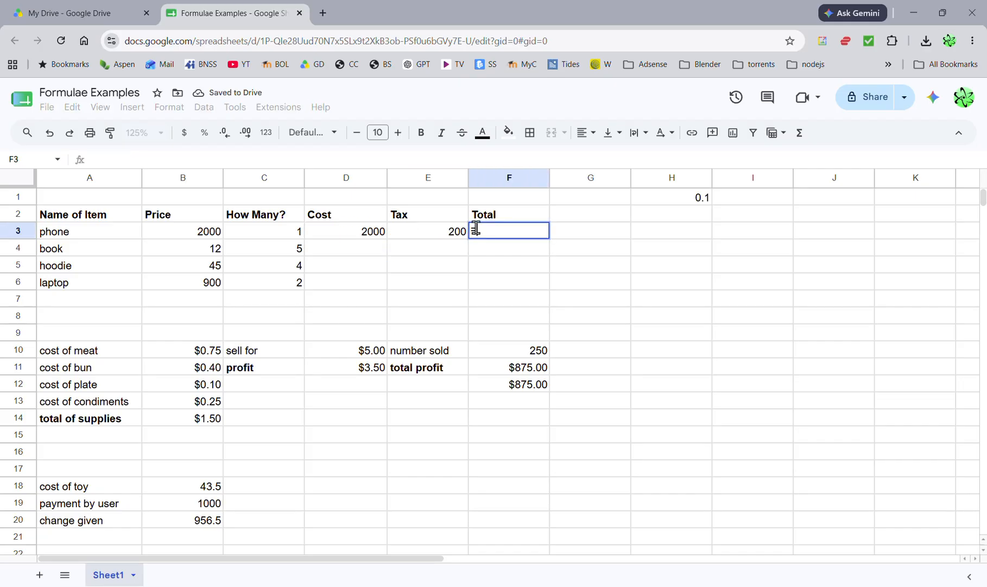
{"action": "type", "text": "="}
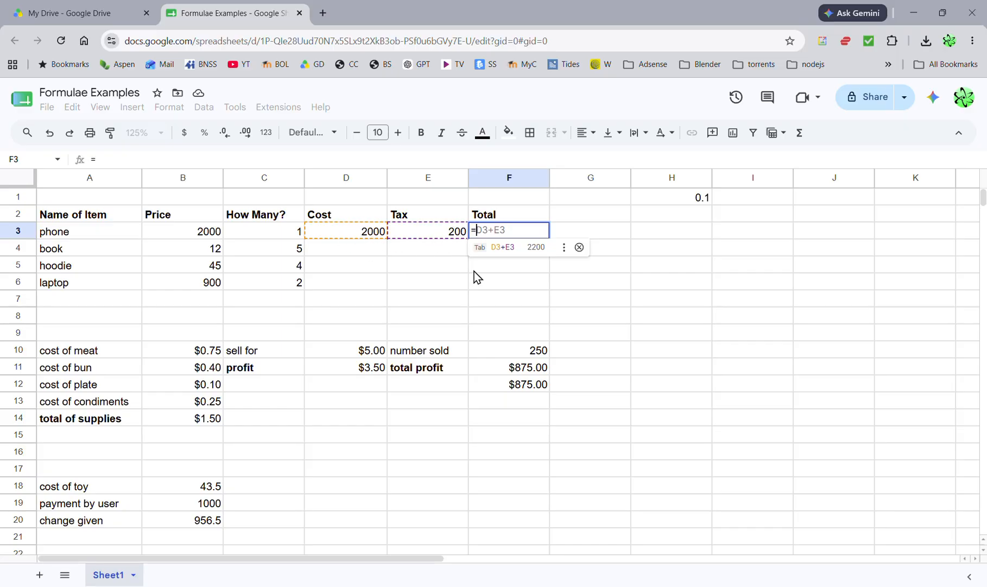
{"action": "type", "text": "d3+"}
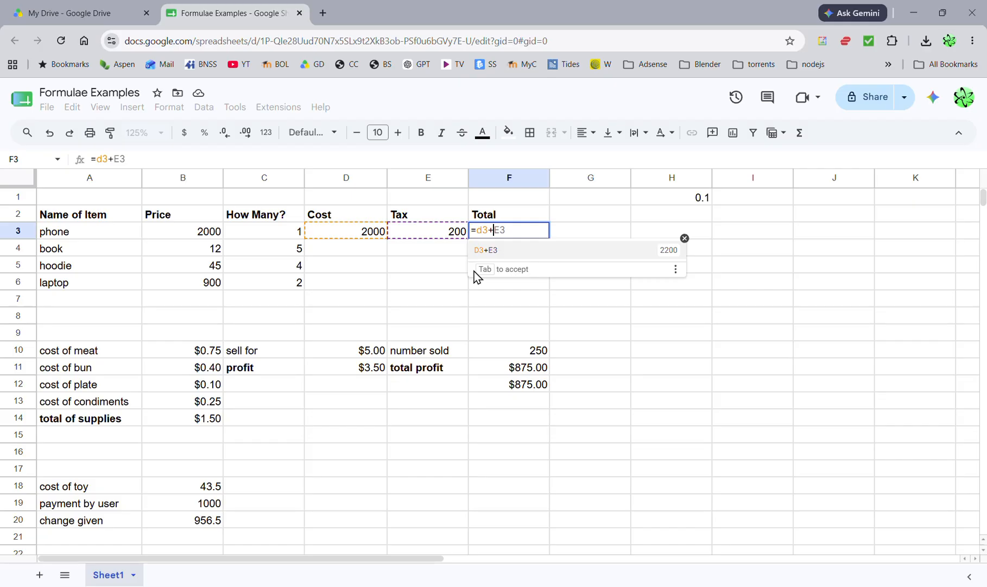
{"action": "type", "text": "e3"}
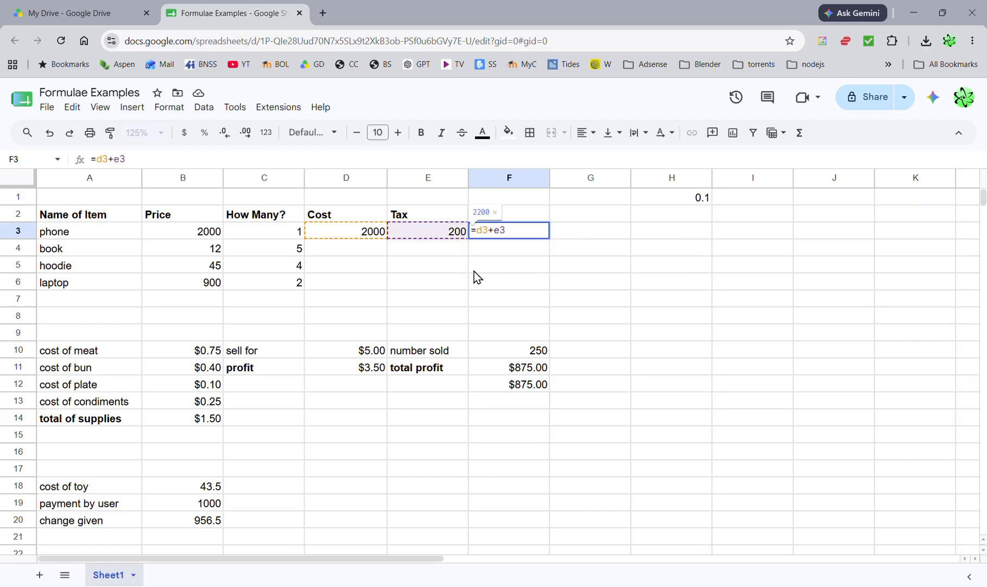
{"action": "key", "text": "Return"}
{"action": "left_click", "coordinate": [491, 232]}
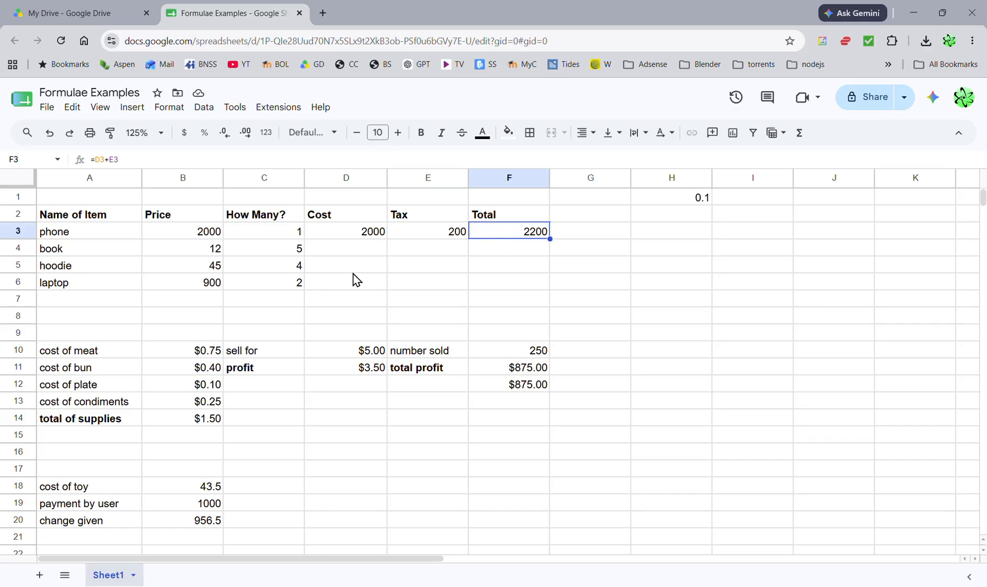
- Fill the phone's Cost, Tax and Total formulas down through the laptop row, and format D3:F6 as dollar currency
{"action": "left_click", "coordinate": [355, 234]}
{"action": "left_click_drag", "start_coordinate": [512, 235], "coordinate": [357, 235]}
{"action": "left_click_drag", "start_coordinate": [551, 238], "coordinate": [539, 289]}
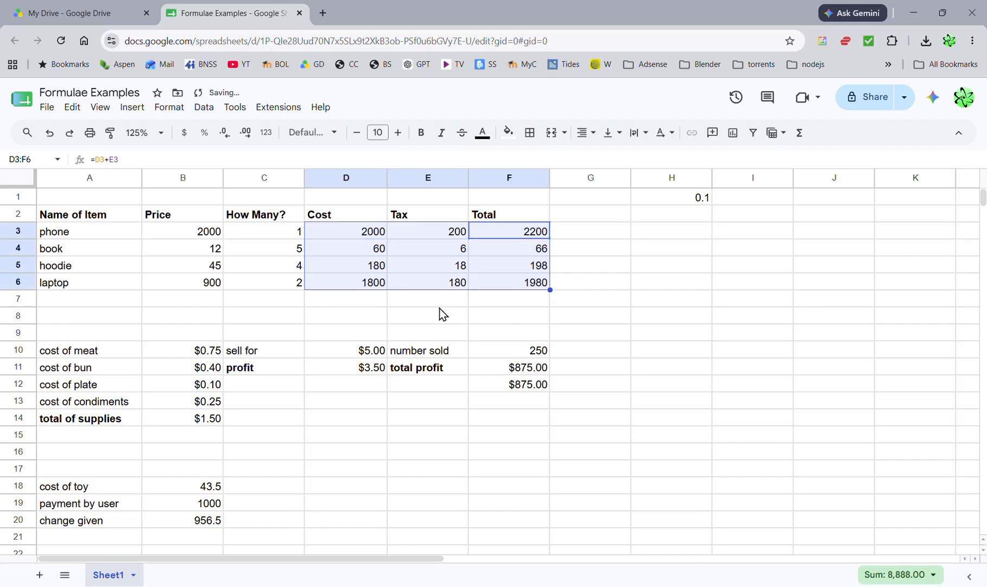
{"action": "left_click", "coordinate": [185, 133]}
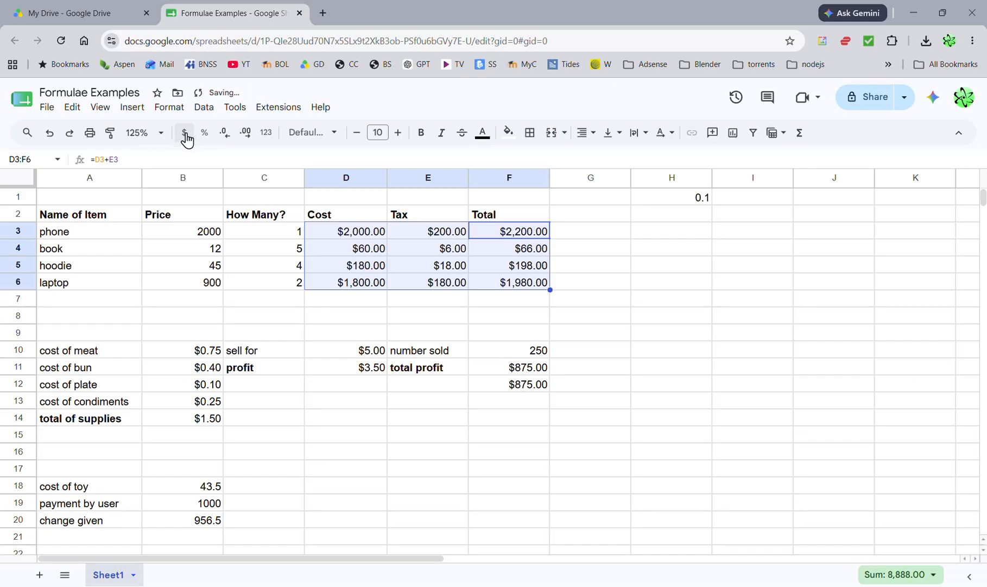
{"action": "left_click", "coordinate": [355, 297]}
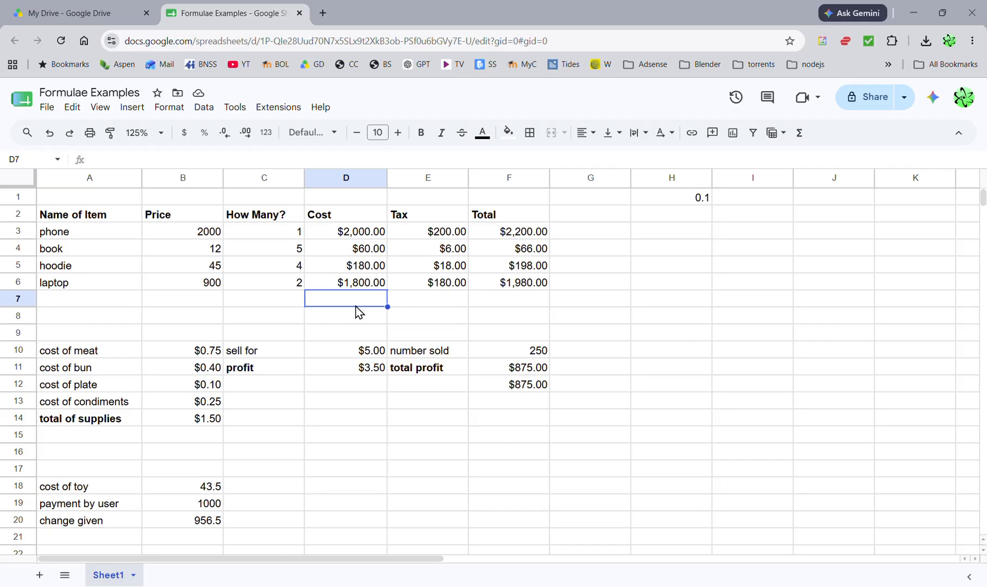
{"action": "scroll", "coordinate": [356, 306], "scroll_direction": "down", "scroll_amount": 8}
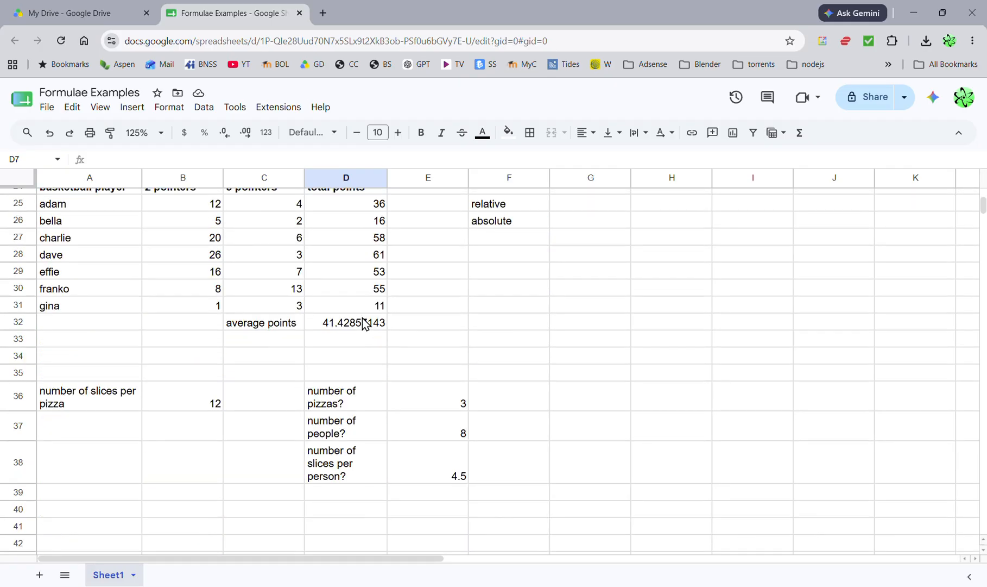
{"action": "scroll", "coordinate": [365, 323], "scroll_direction": "up", "scroll_amount": 8}
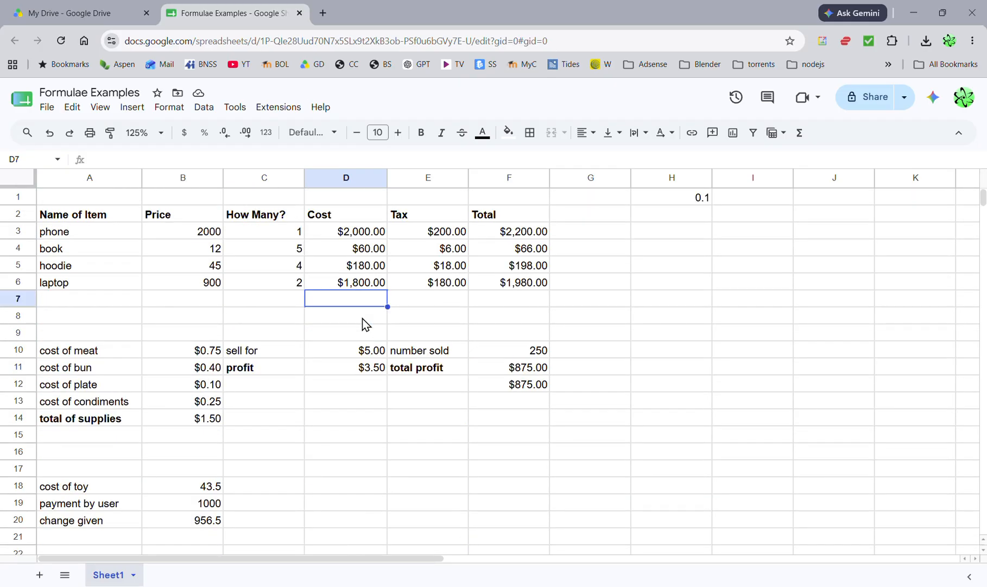